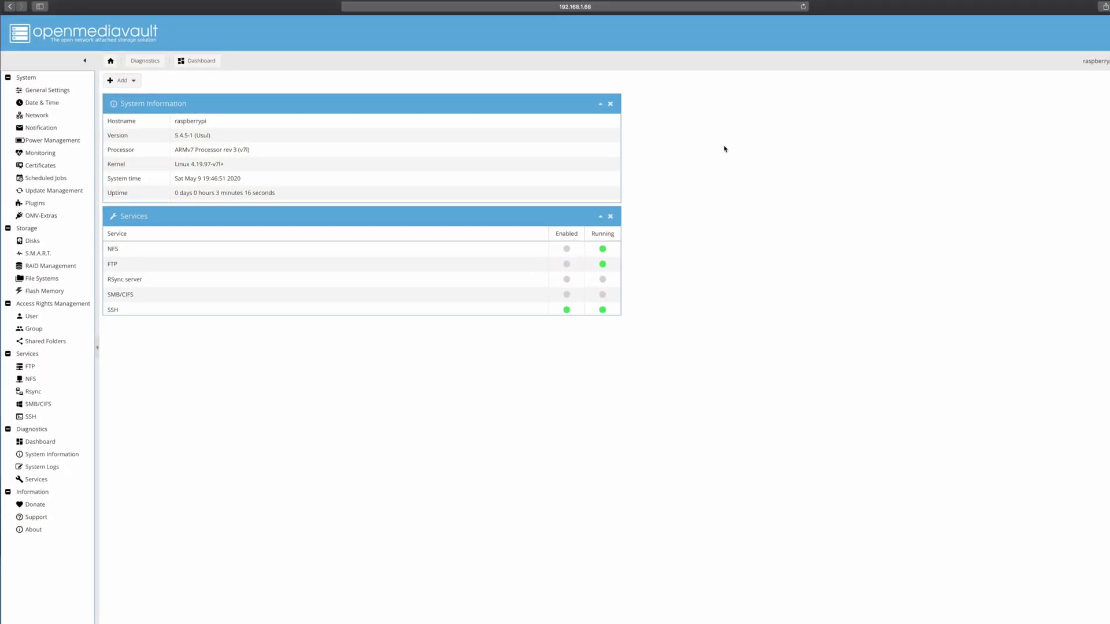
# Open General Settings' Web Administrator Password tab and dismiss the suggested password, leaving both fields empty.
pyautogui.click(48, 90)
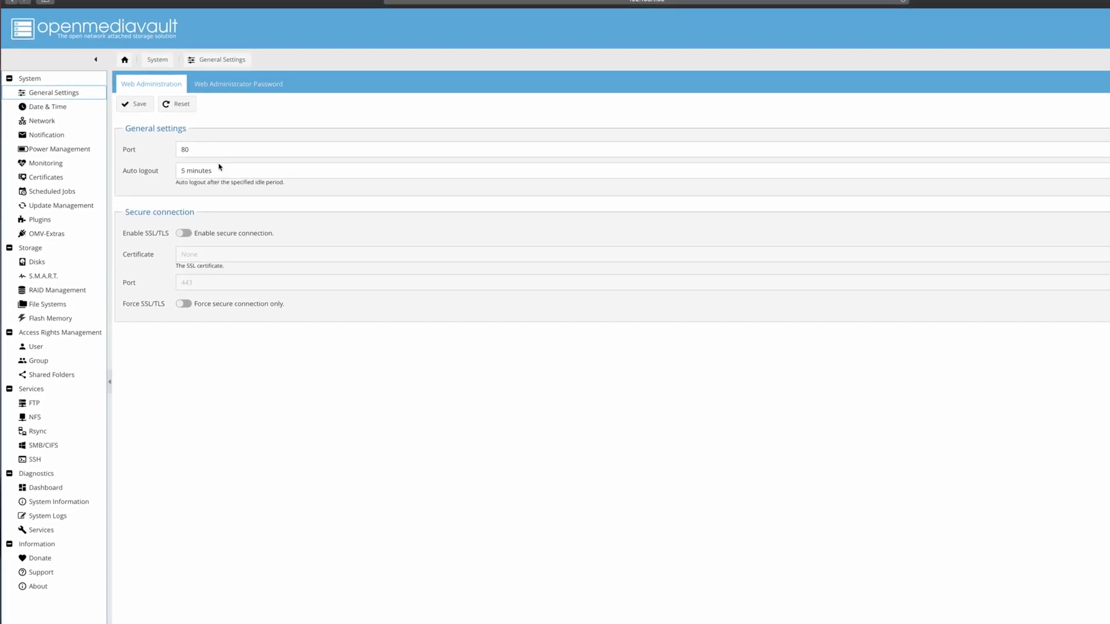
pyautogui.click(230, 91)
pyautogui.click(212, 131)
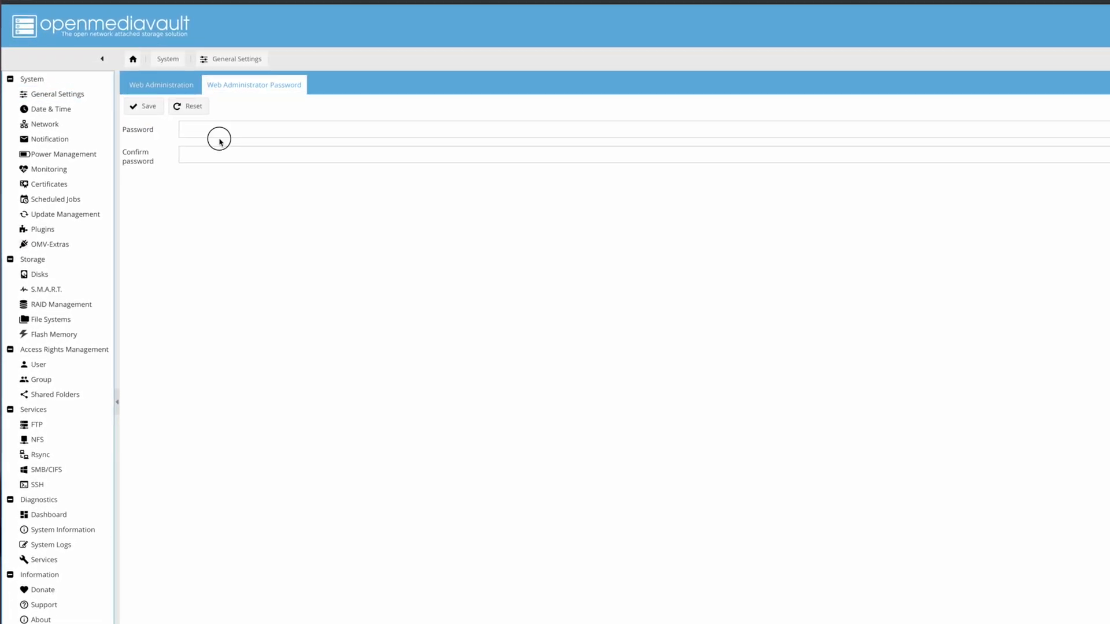
pyautogui.click(754, 218)
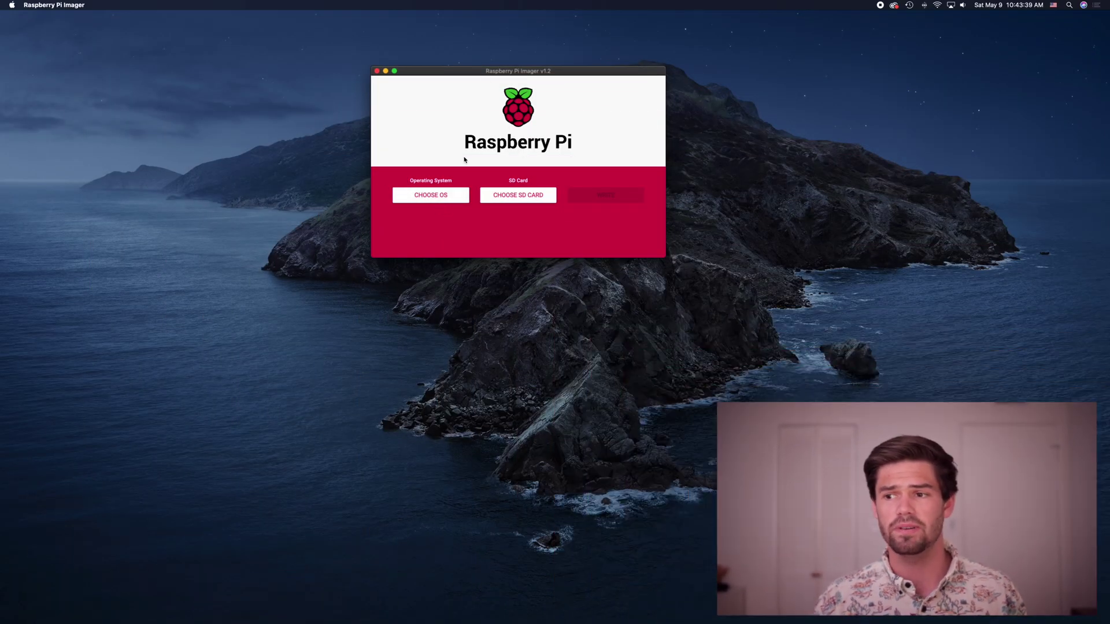
# Write Raspbian to the 63.9 GB Generic Multiple Reader Media card, authorising with the Mac account password.
pyautogui.click(434, 200)
pyautogui.click(478, 132)
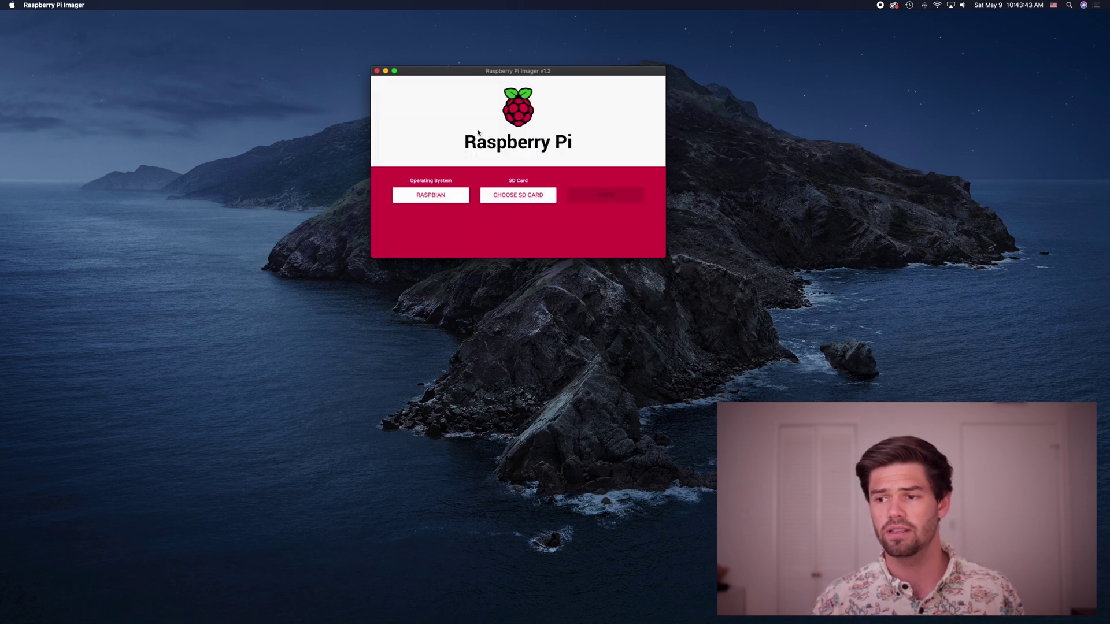
pyautogui.click(521, 198)
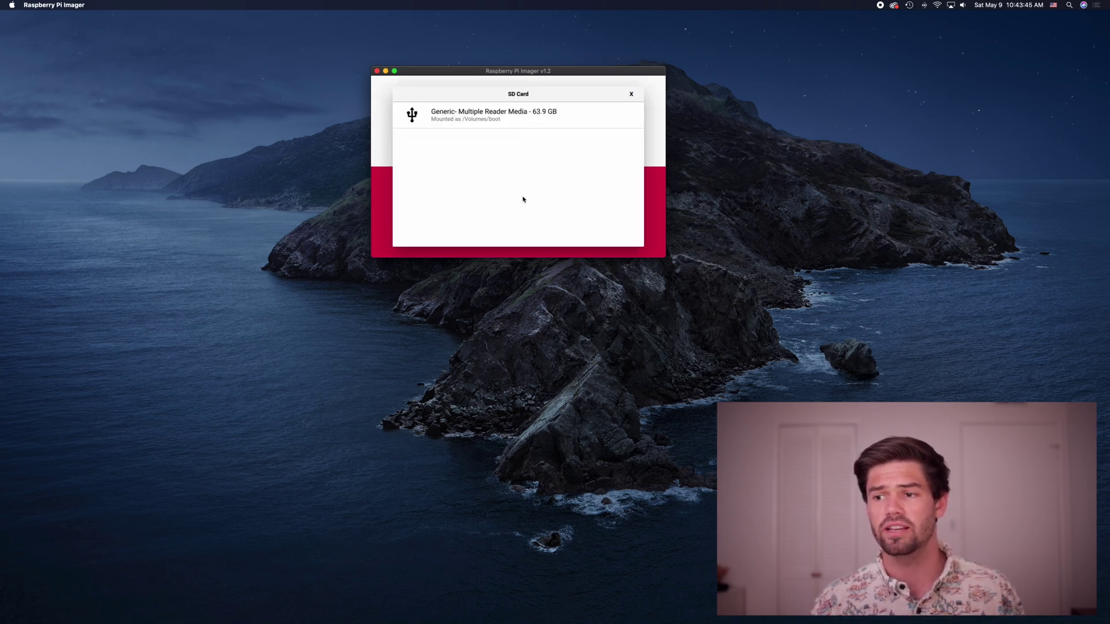
pyautogui.click(512, 116)
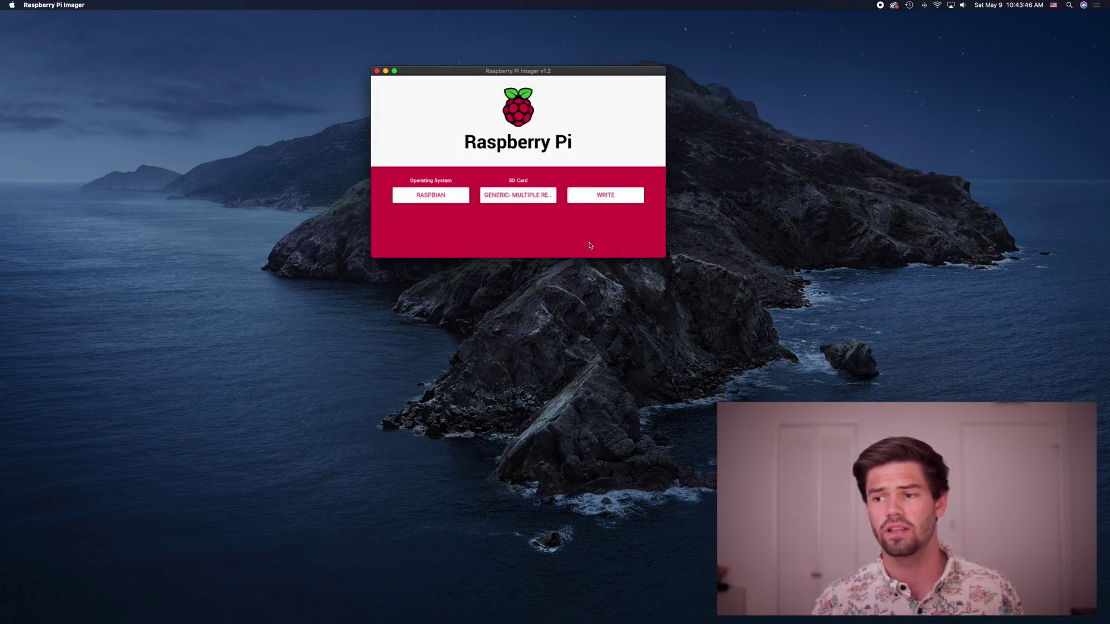
pyautogui.click(602, 198)
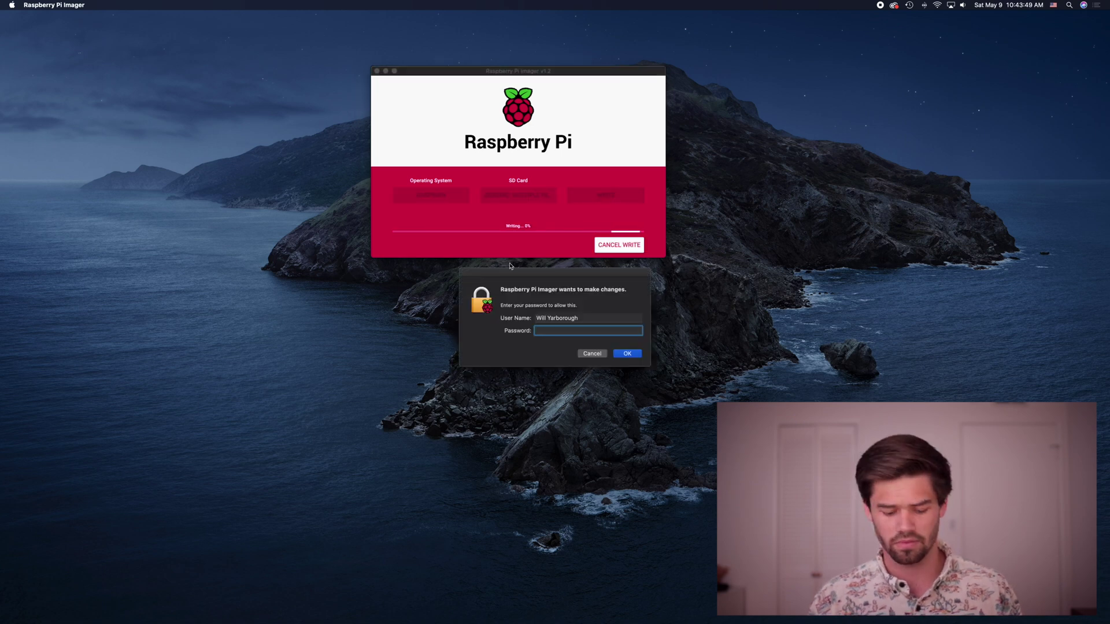
pyautogui.write('••••••••')
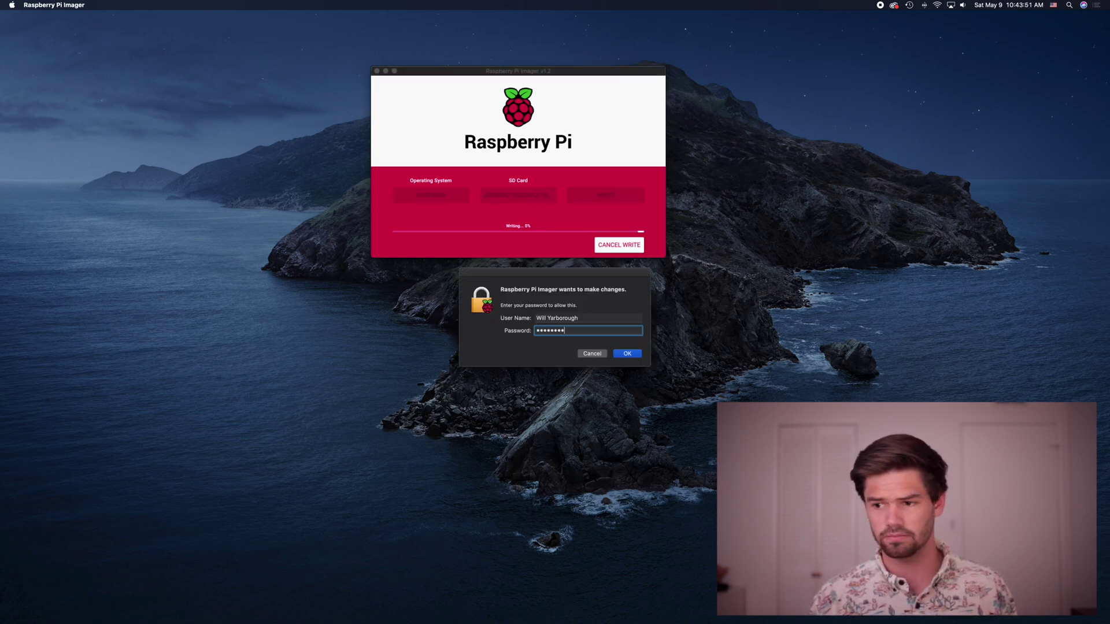
pyautogui.press('Return')
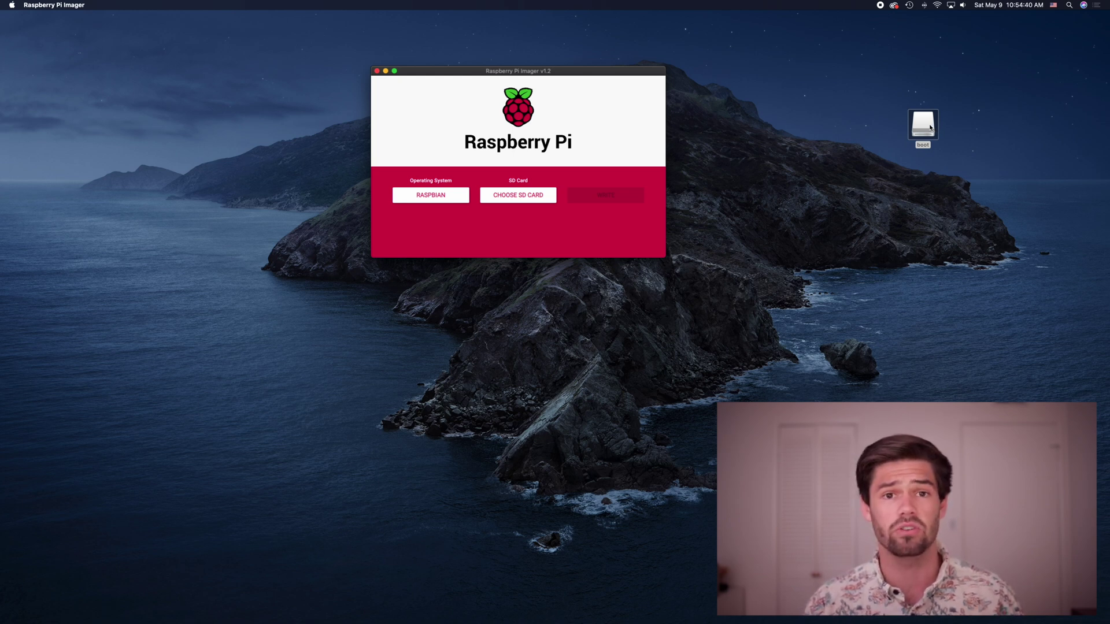
# From a Terminal opened at the boot drive, run touch ssh to create an empty ssh file.
pyautogui.rightClick(930, 125)
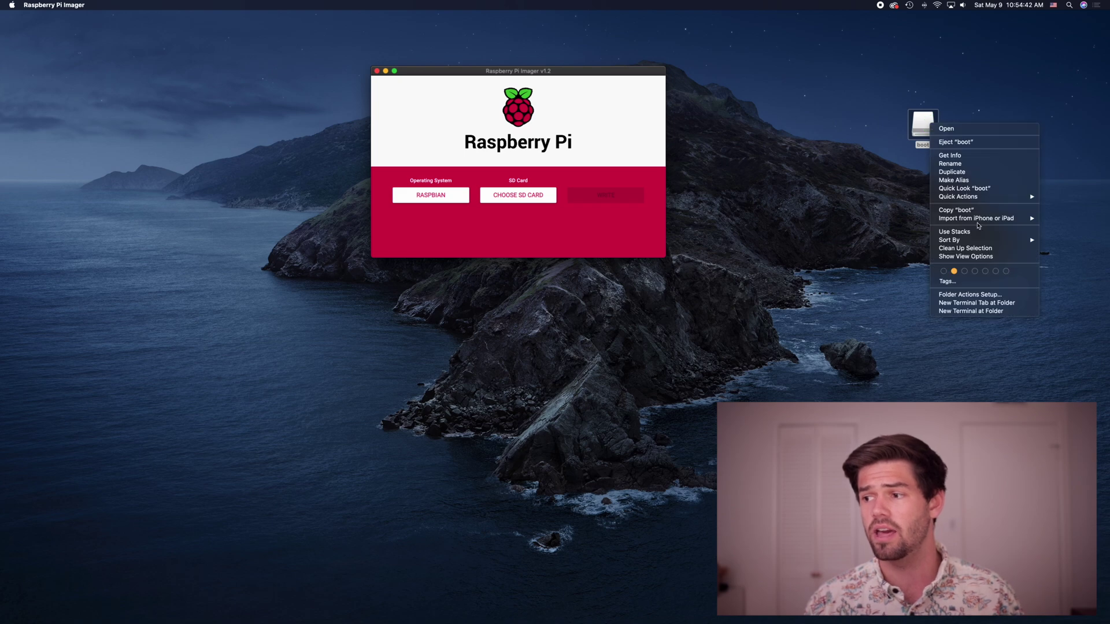
pyautogui.click(971, 312)
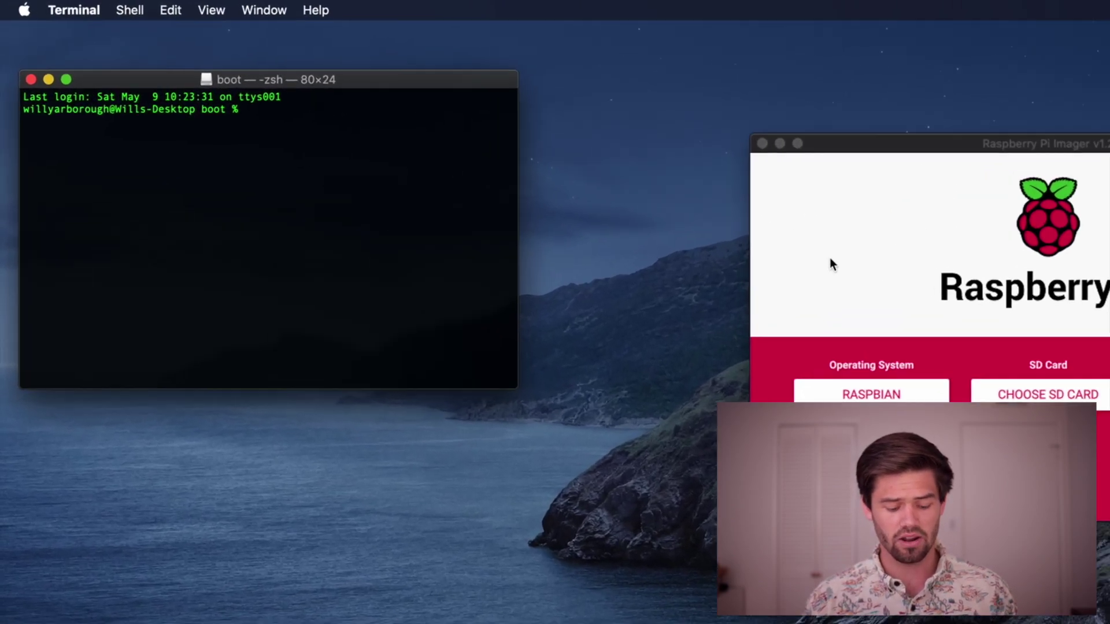
pyautogui.write('touch ')
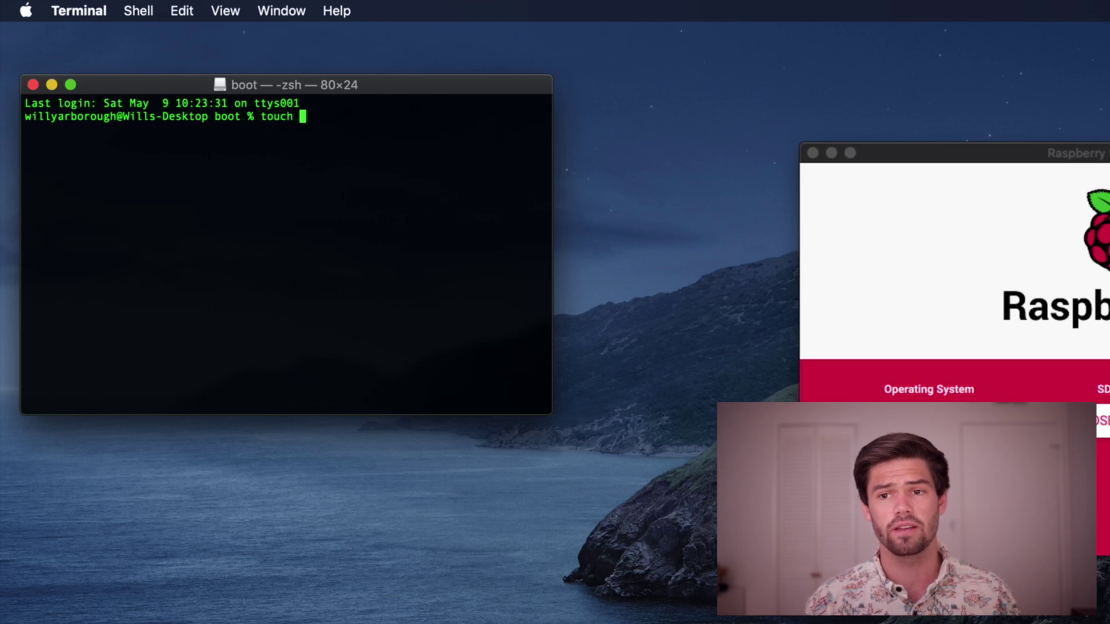
pyautogui.write('ssh')
pyautogui.press('Return')
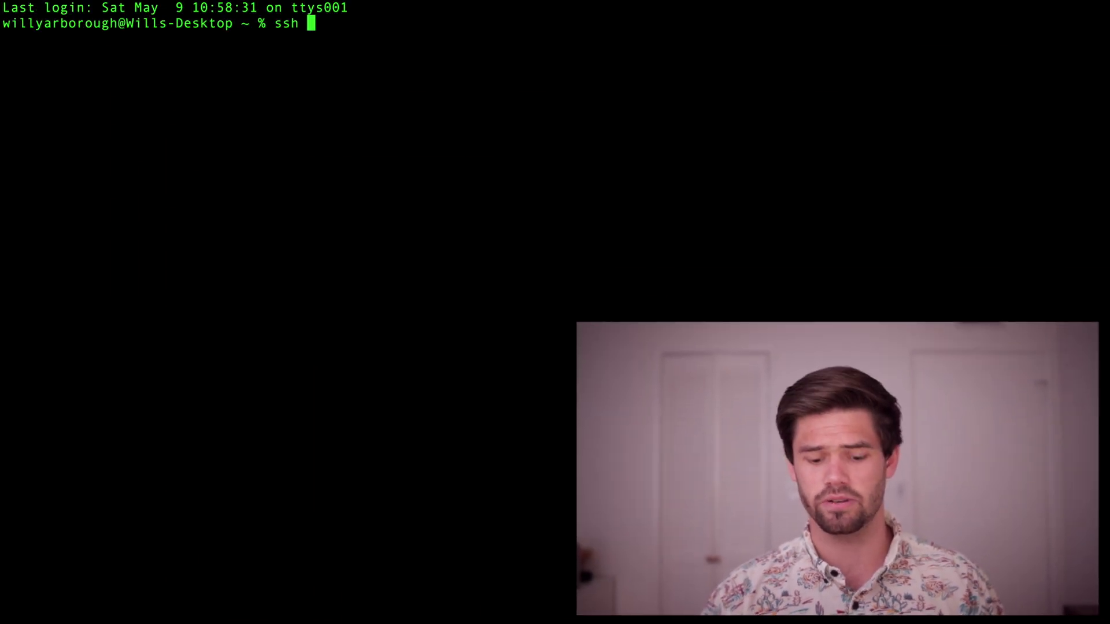
pyautogui.write('pi')
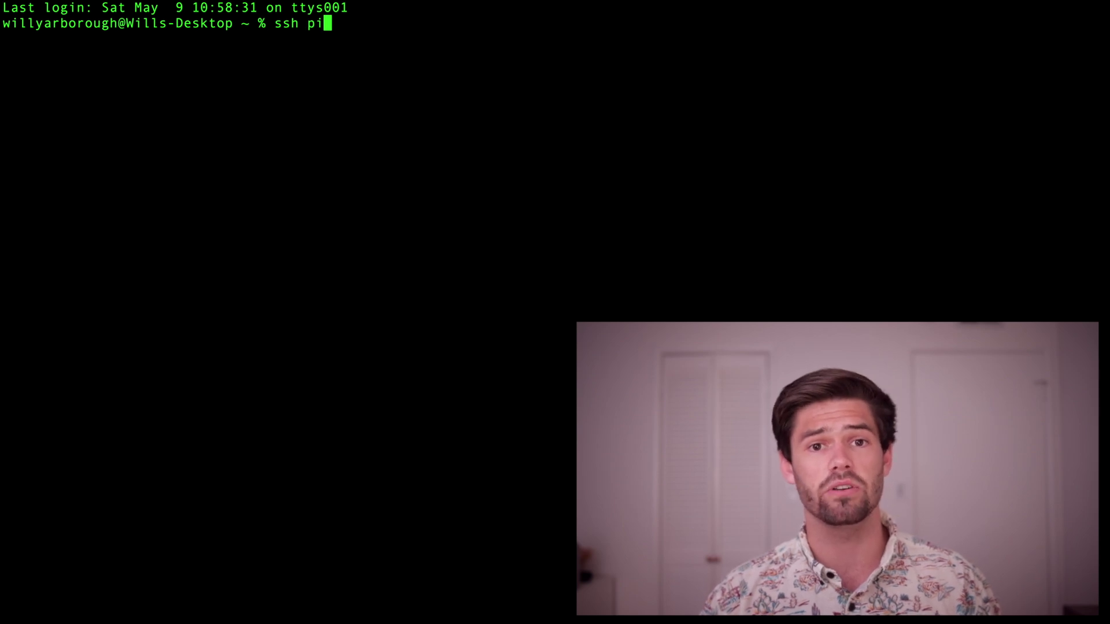
pyautogui.write('@raspberry.local')
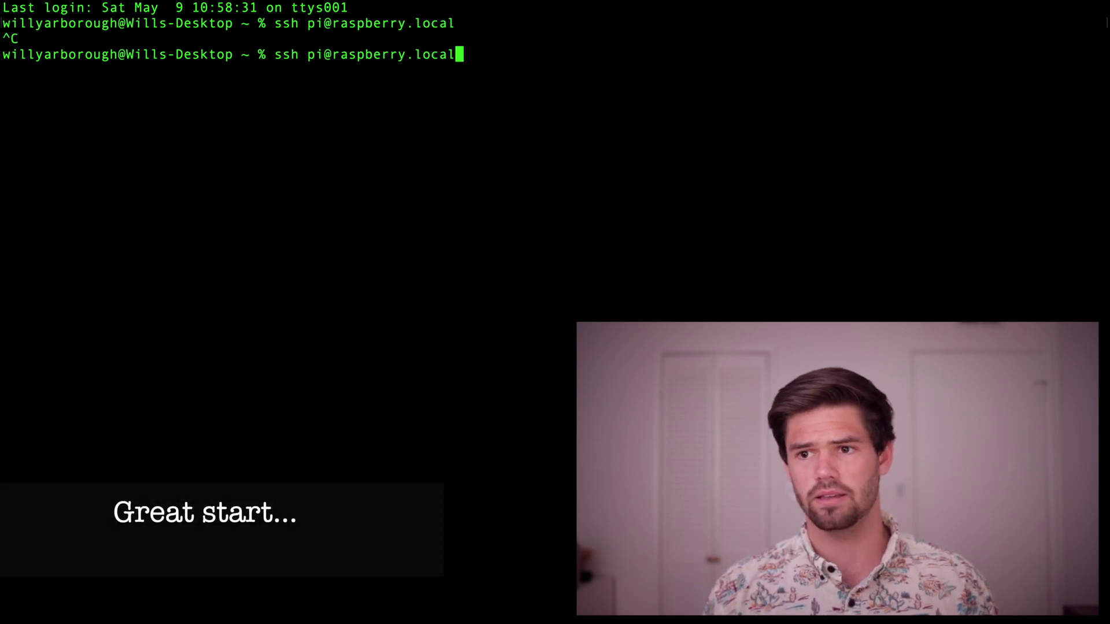
pyautogui.press('Left')
pyautogui.press('Left')
pyautogui.press('Left')
pyautogui.press('Left')
pyautogui.press('Left')
pyautogui.press('Left')
pyautogui.write('pi')
pyautogui.press('Return')
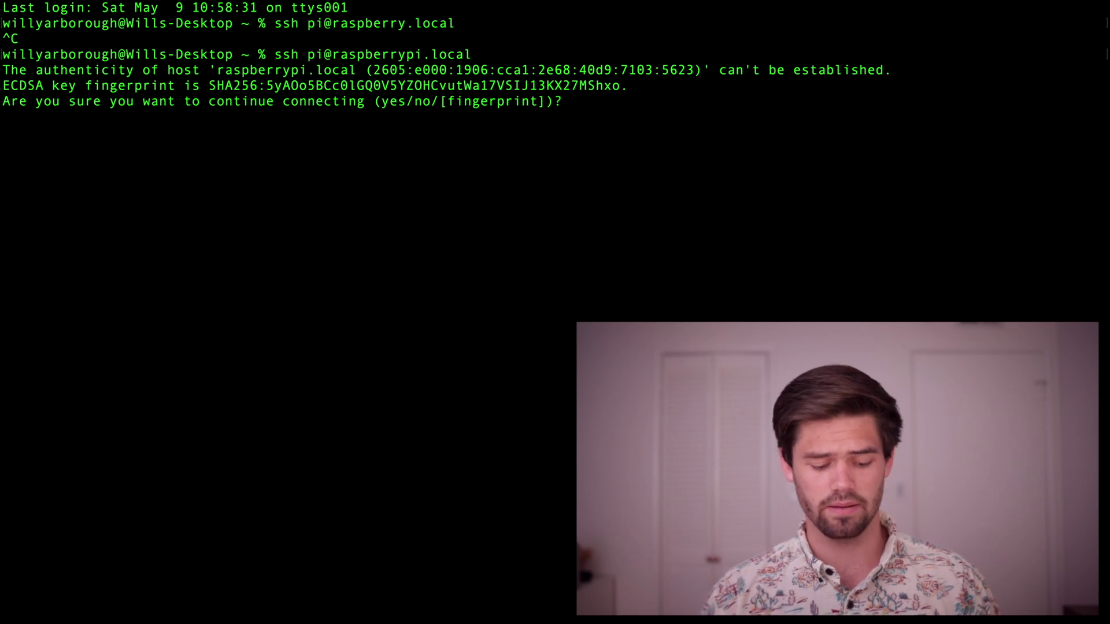
pyautogui.write('yes')
pyautogui.press('Return')
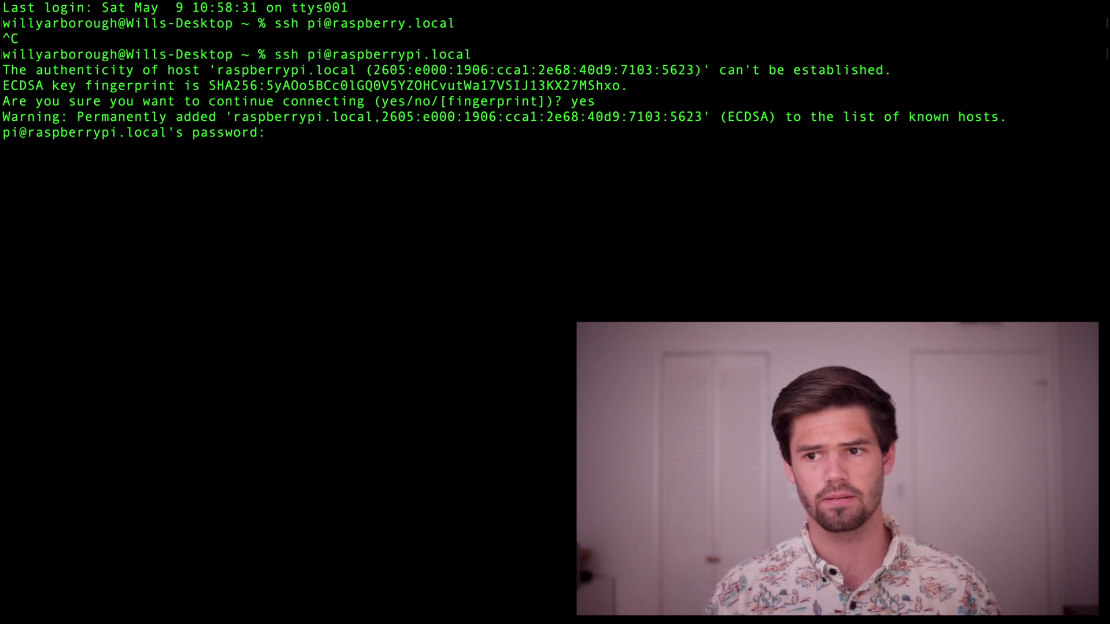
pyautogui.write('raspberry')
pyautogui.press('Return')
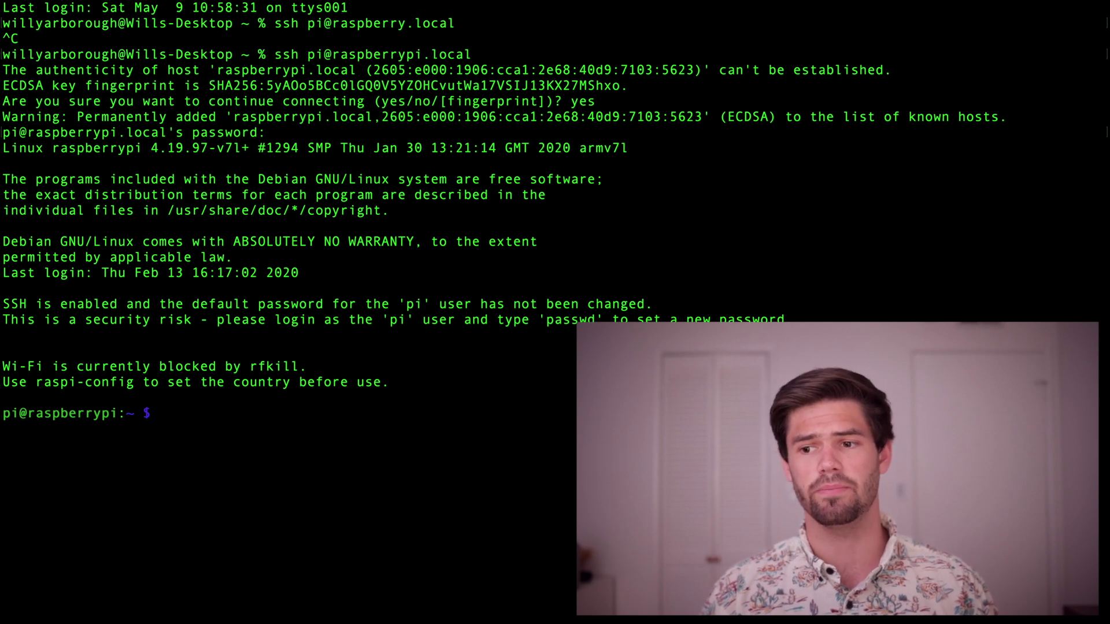
# Set a new root password on the Pi with sudo passwd.
pyautogui.write('su')
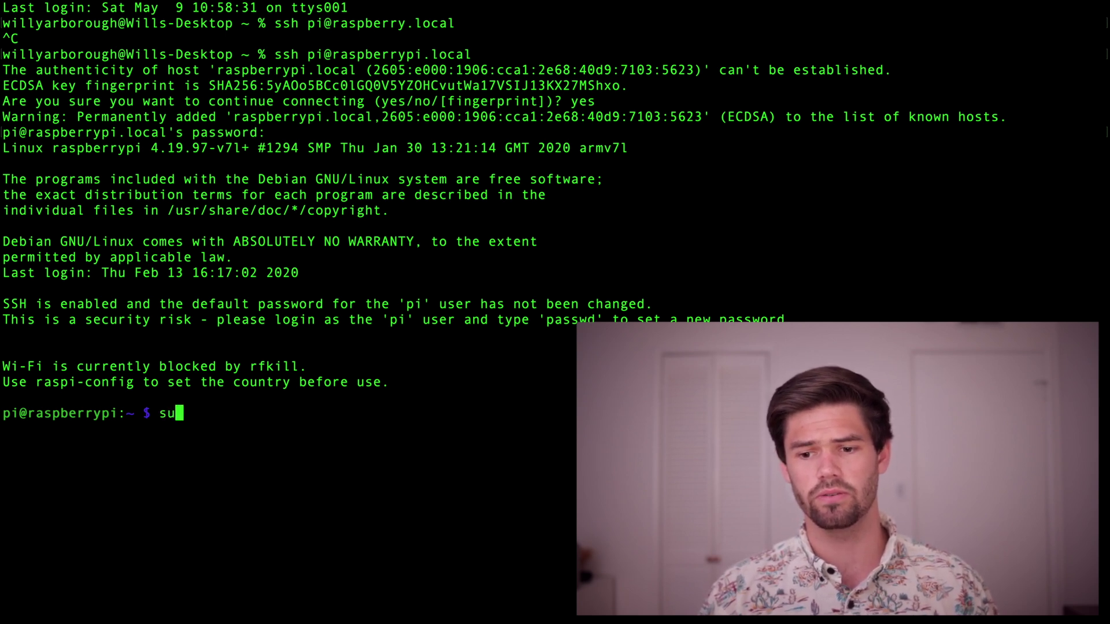
pyautogui.write('do passwd')
pyautogui.press('Return')
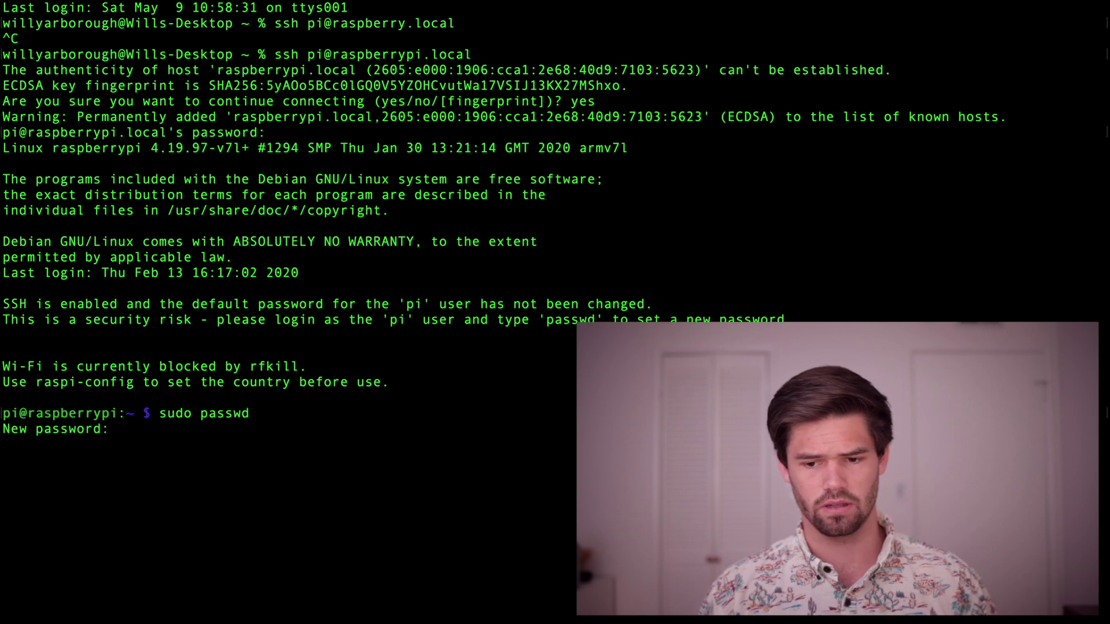
pyautogui.press('Return')
pyautogui.press('Return')
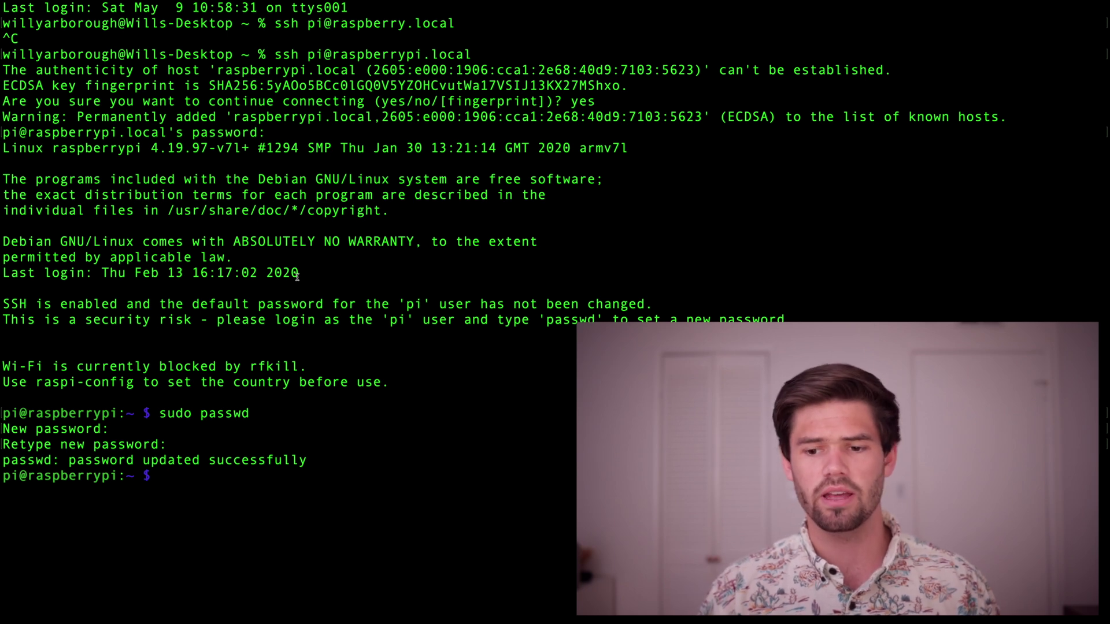
# Change the pi user's password with passwd, giving the current and new passwords.
pyautogui.write('passwd')
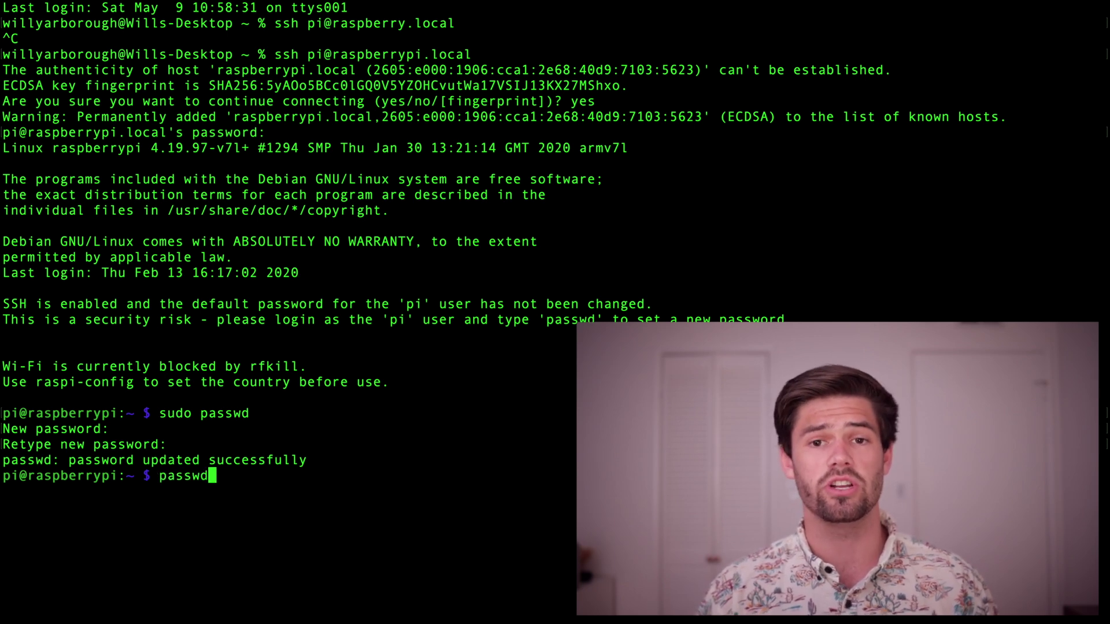
pyautogui.press('Return')
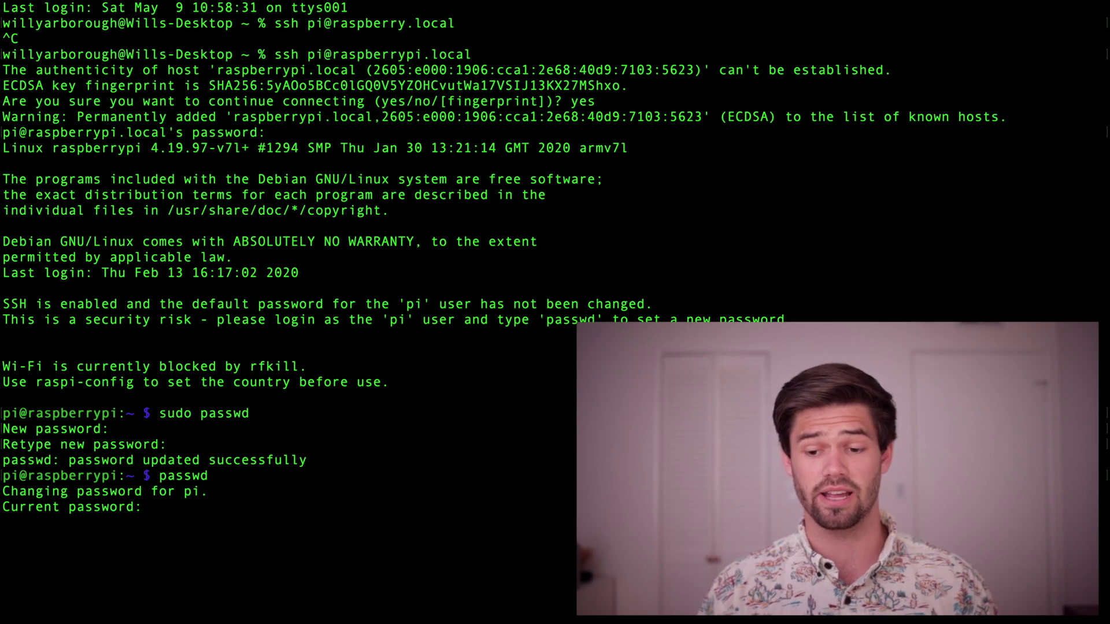
pyautogui.press('Return')
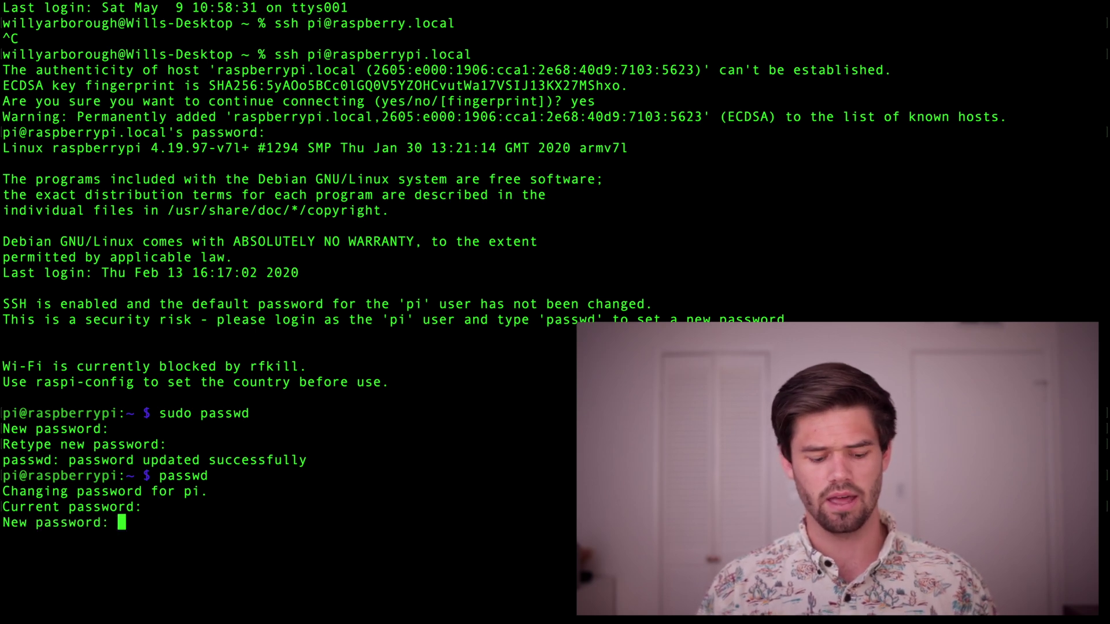
pyautogui.press('Return')
pyautogui.press('Return')
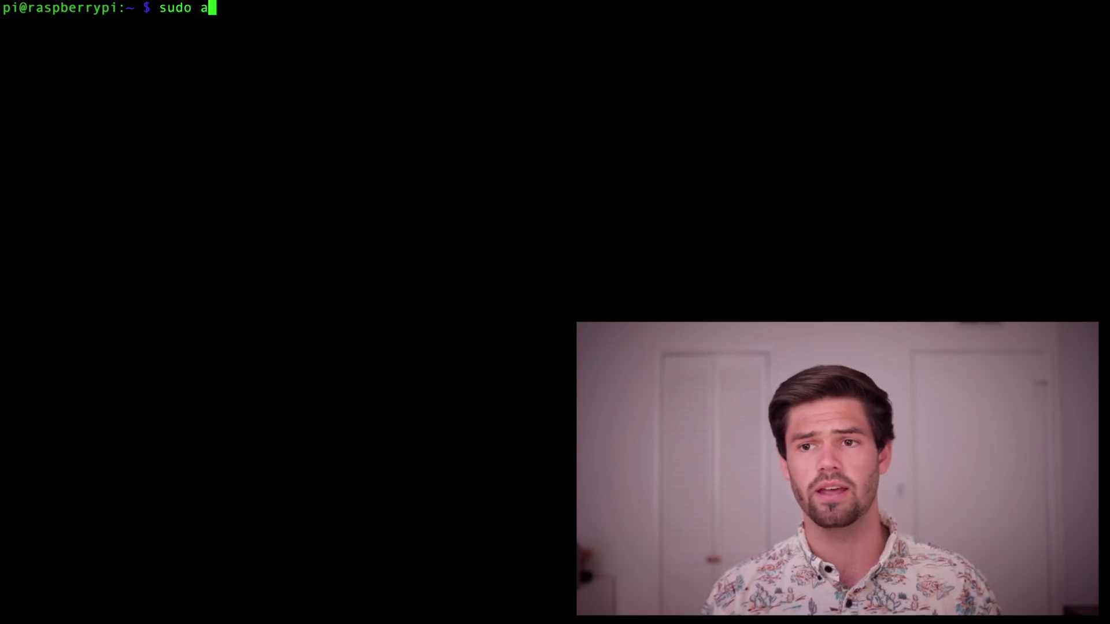
# Run sudo apt-get update, then edit the recalled command into sudo apt-get upgrade and run it.
pyautogui.write('get update')
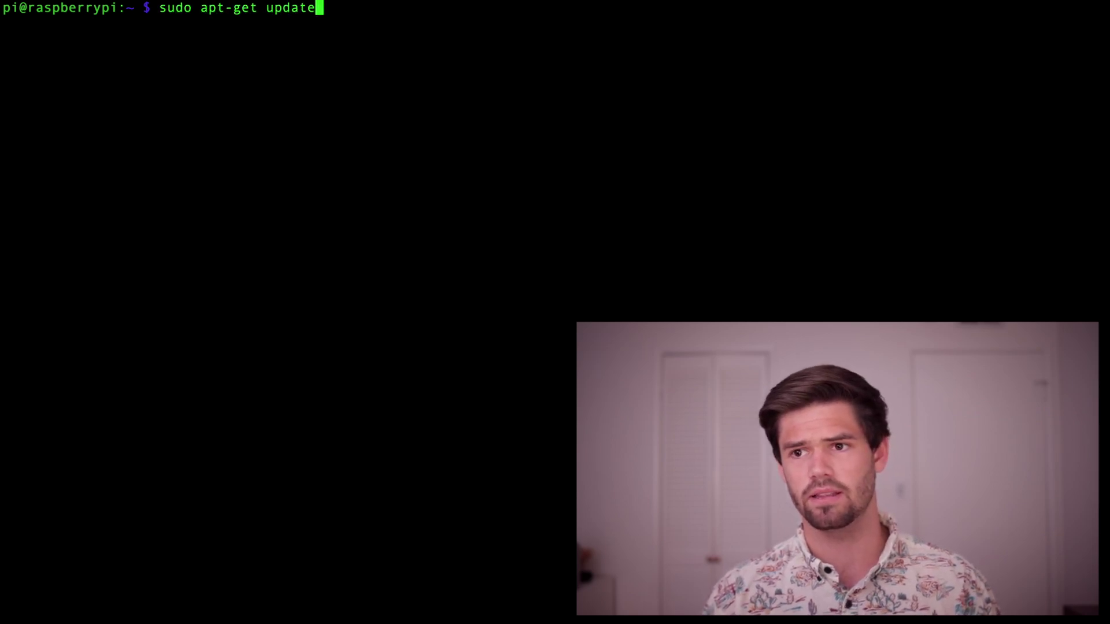
pyautogui.press('Return')
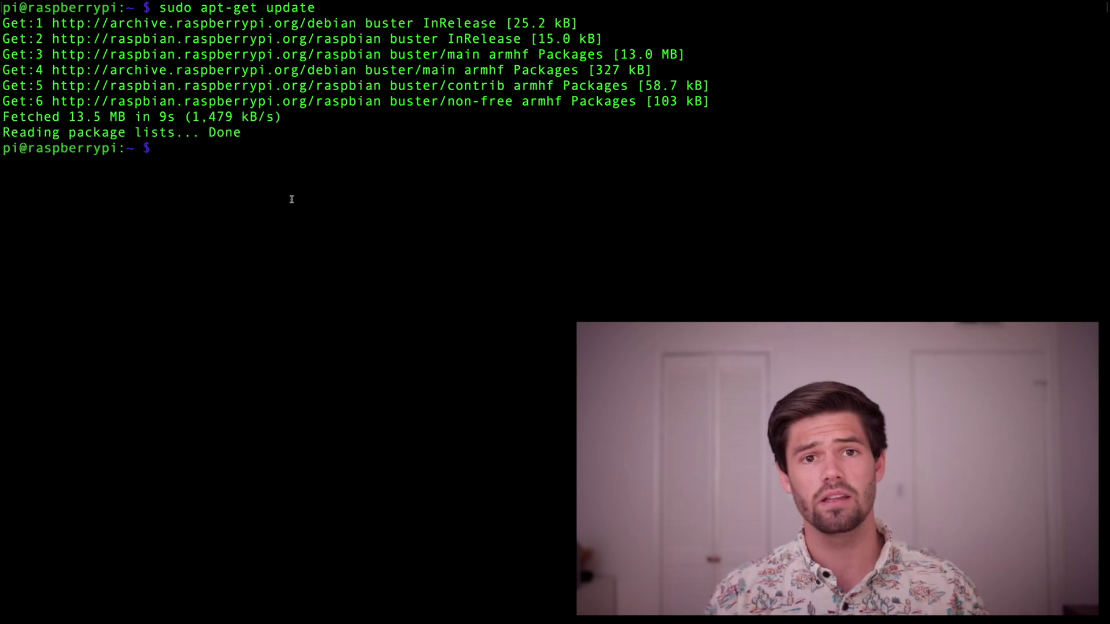
pyautogui.press('Up')
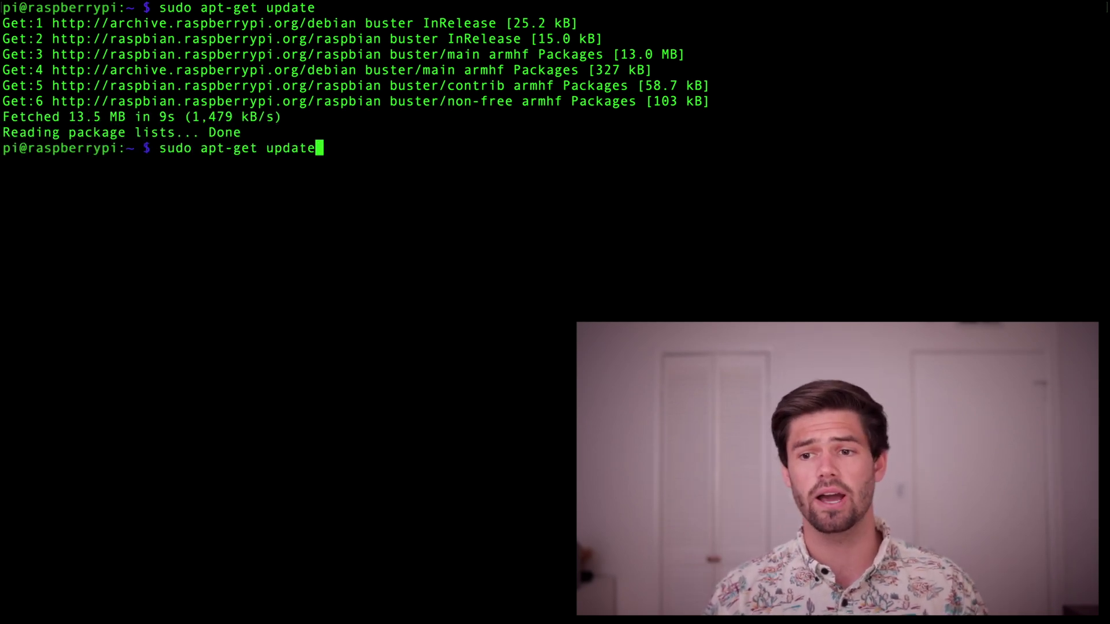
pyautogui.press('BackSpace')
pyautogui.press('BackSpace')
pyautogui.press('BackSpace')
pyautogui.press('BackSpace')
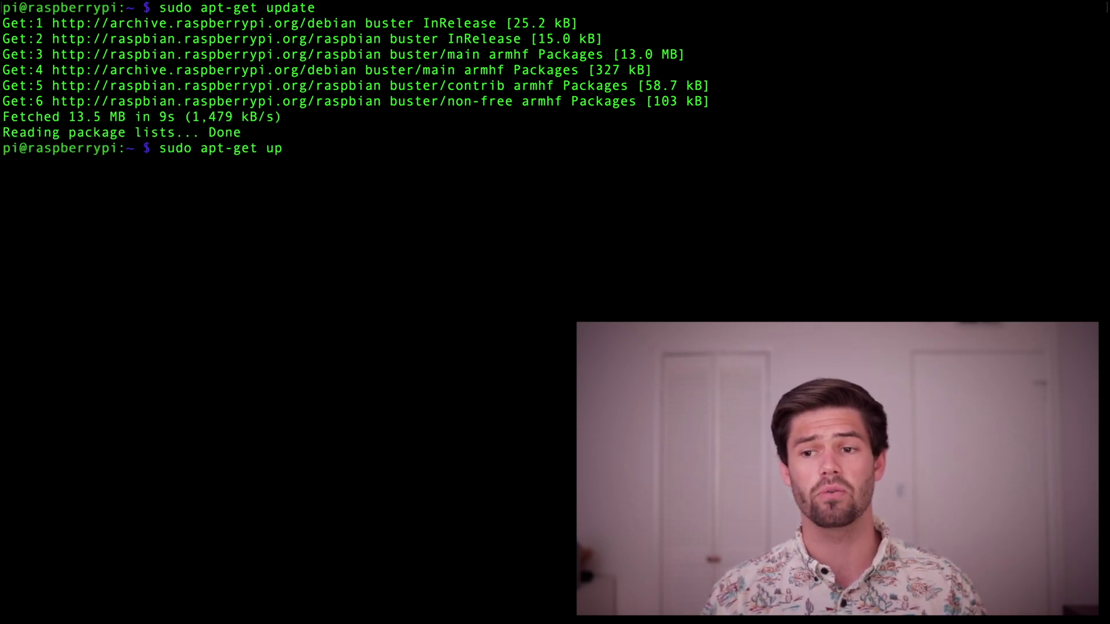
pyautogui.write('grade')
pyautogui.press('Return')
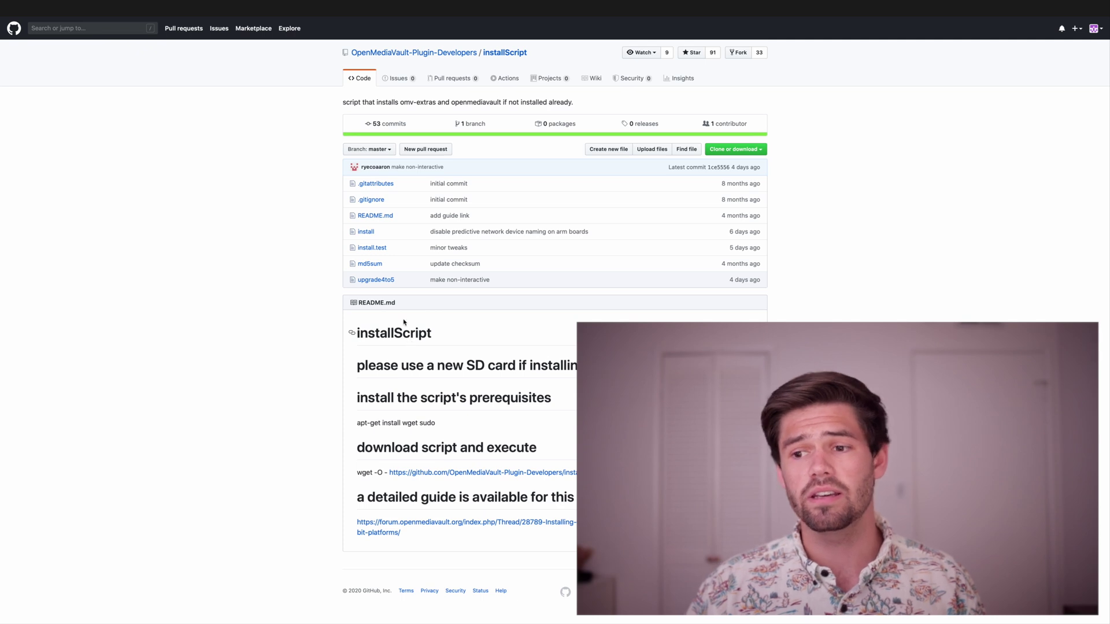
# Scroll through the installScript 'install' file, then select the README's wget install command.
pyautogui.click(371, 233)
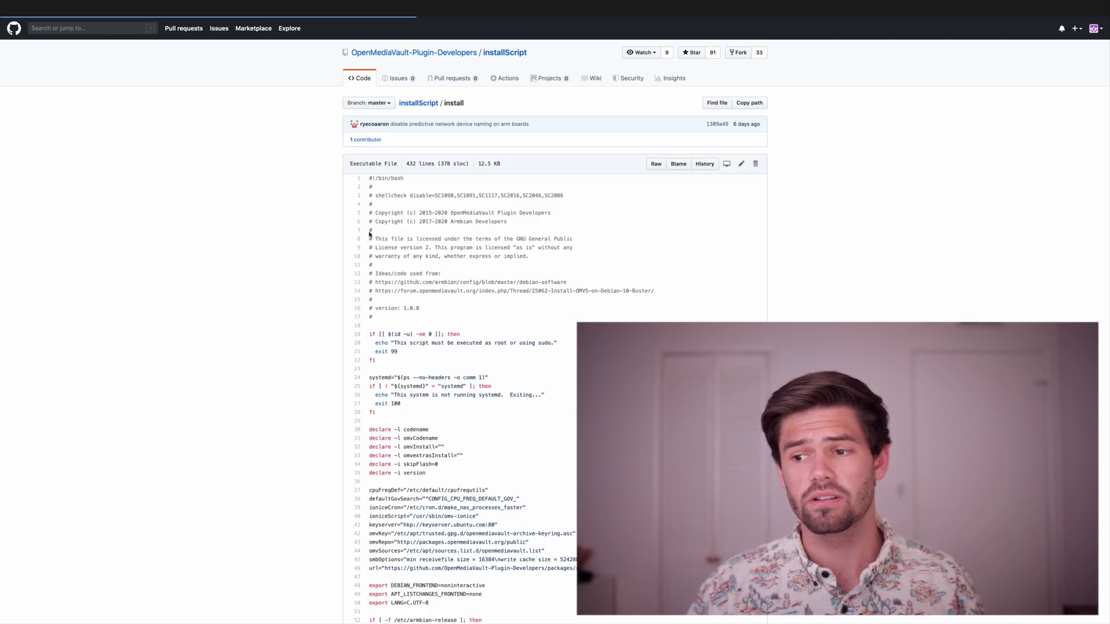
pyautogui.scroll(-3, 395, 253)
pyautogui.scroll(-5, 394, 253)
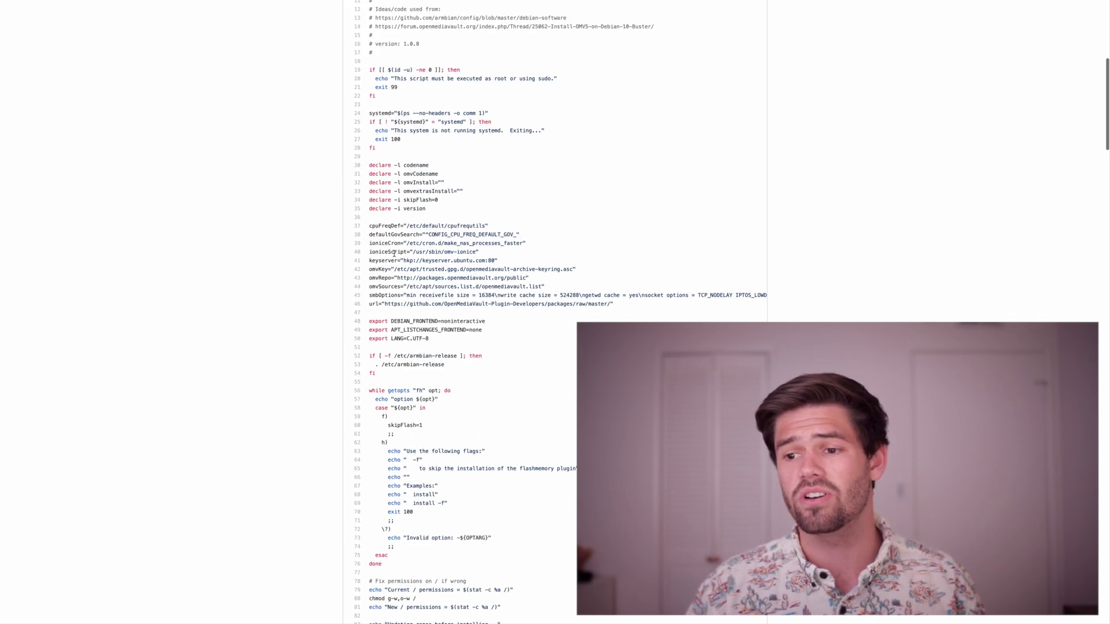
pyautogui.scroll(-10, 393, 259)
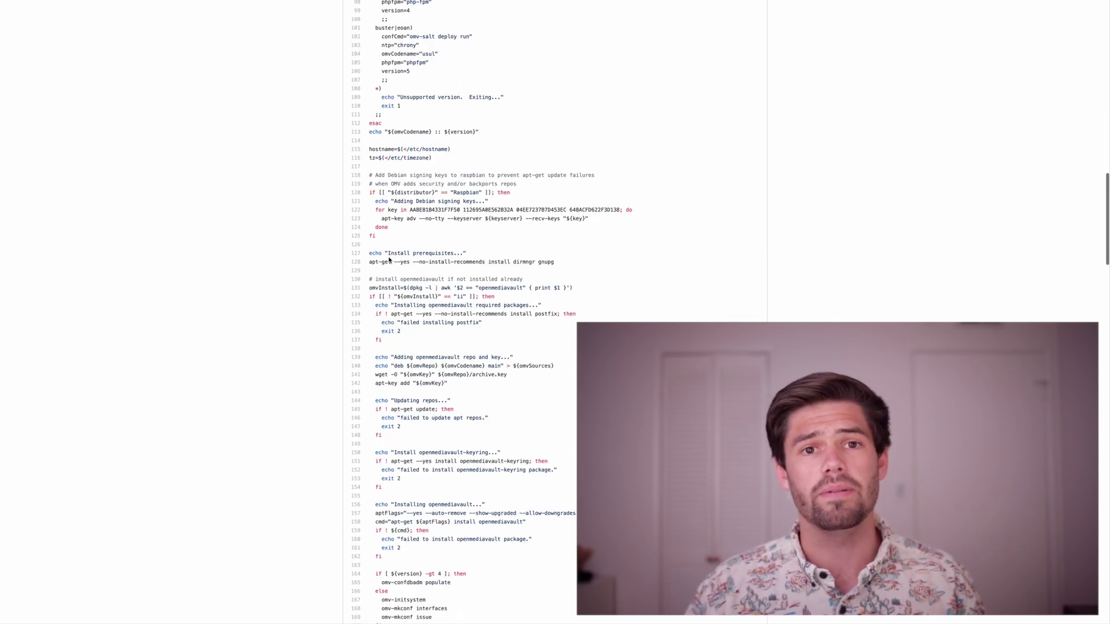
pyautogui.hotkey('alt', 'Left')
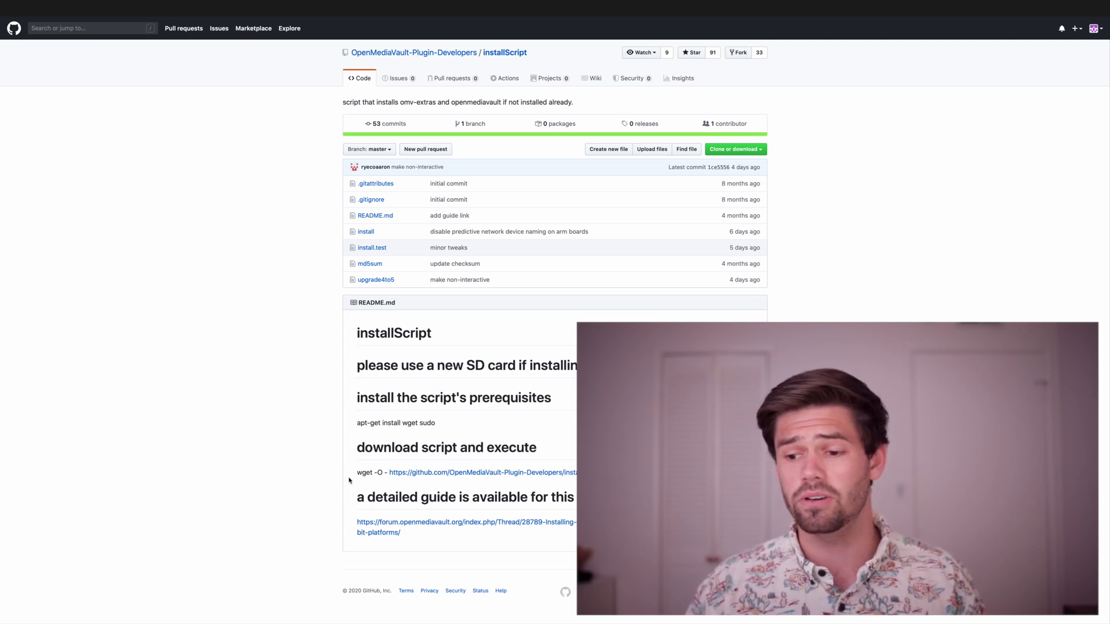
pyautogui.moveTo(357, 472); pyautogui.dragTo(700, 475)
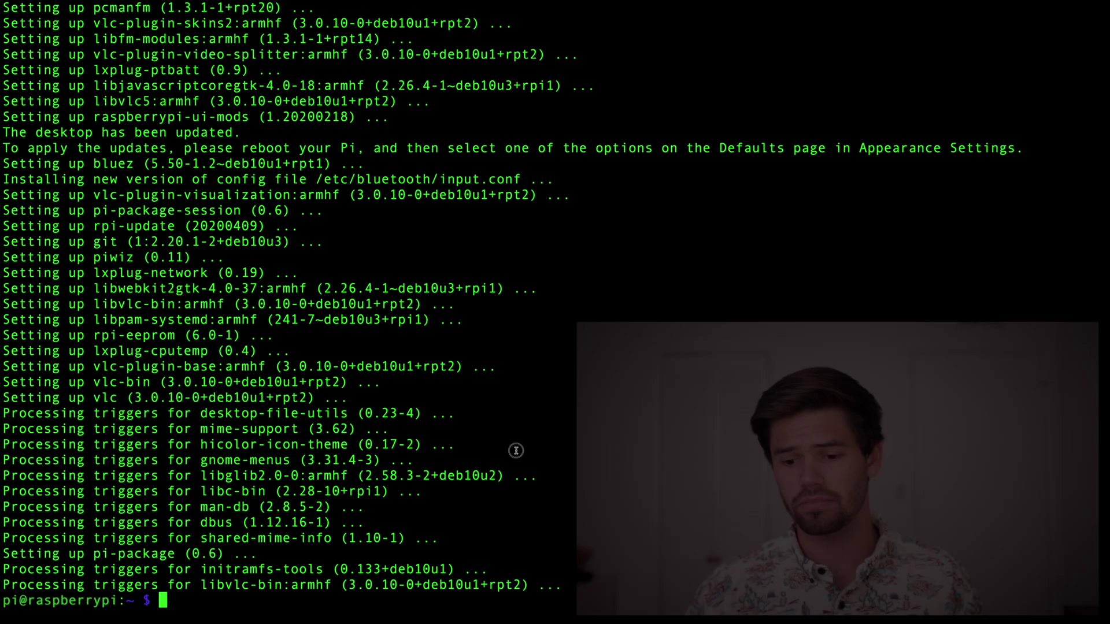
# Paste and run the wget openmediavault install command, then reboot the Pi with sudo reboot.
pyautogui.hotkey('ctrl', 'shift', 'v')
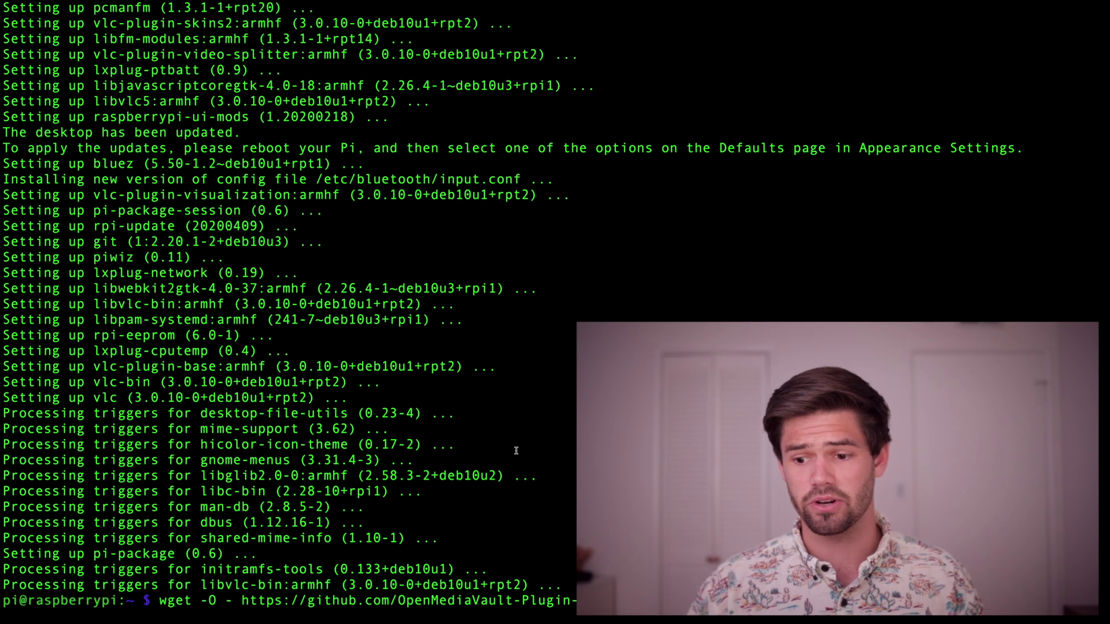
pyautogui.press('Return')
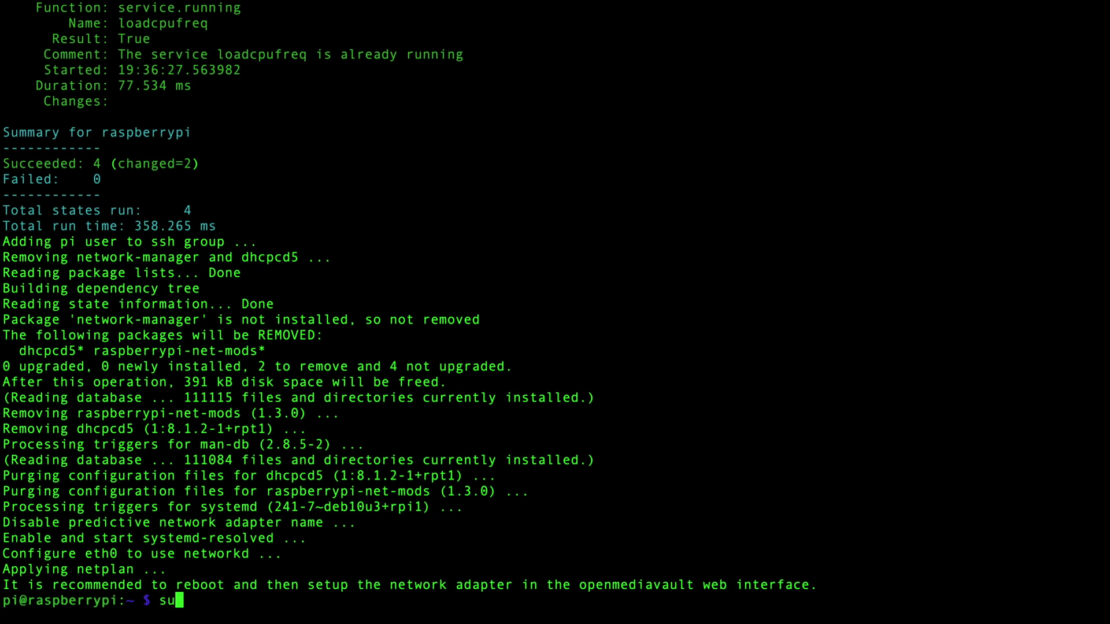
pyautogui.write('t')
pyautogui.press('Return')
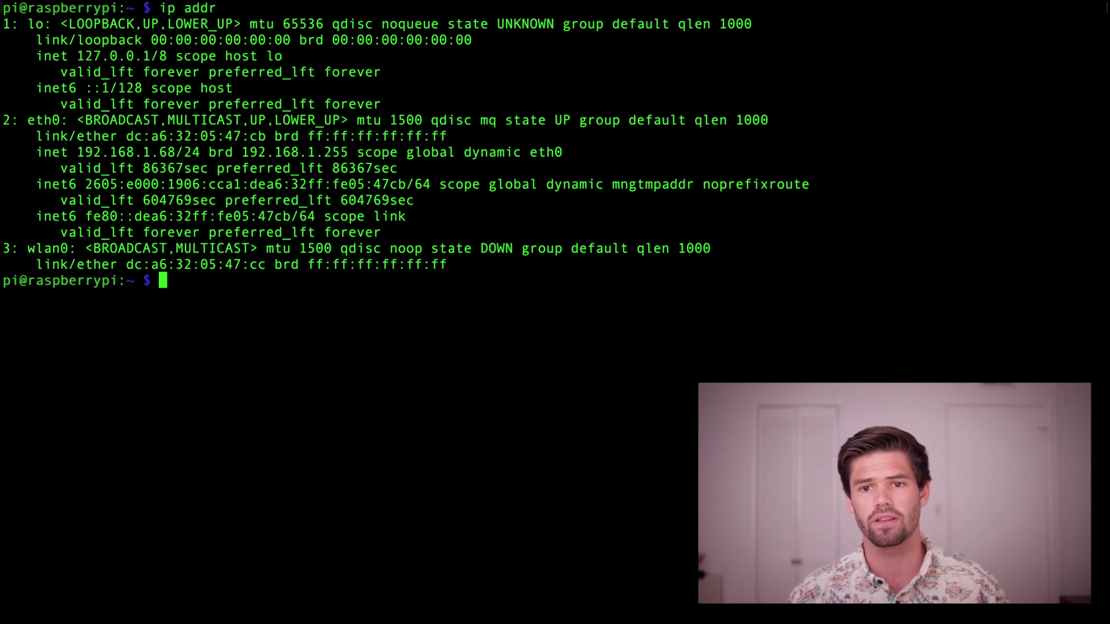
# Select the eth0 inet address 192.168.1.68 in the ip addr output to copy it.
pyautogui.moveTo(27, 120); pyautogui.dragTo(61, 115)
pyautogui.click(58, 118)
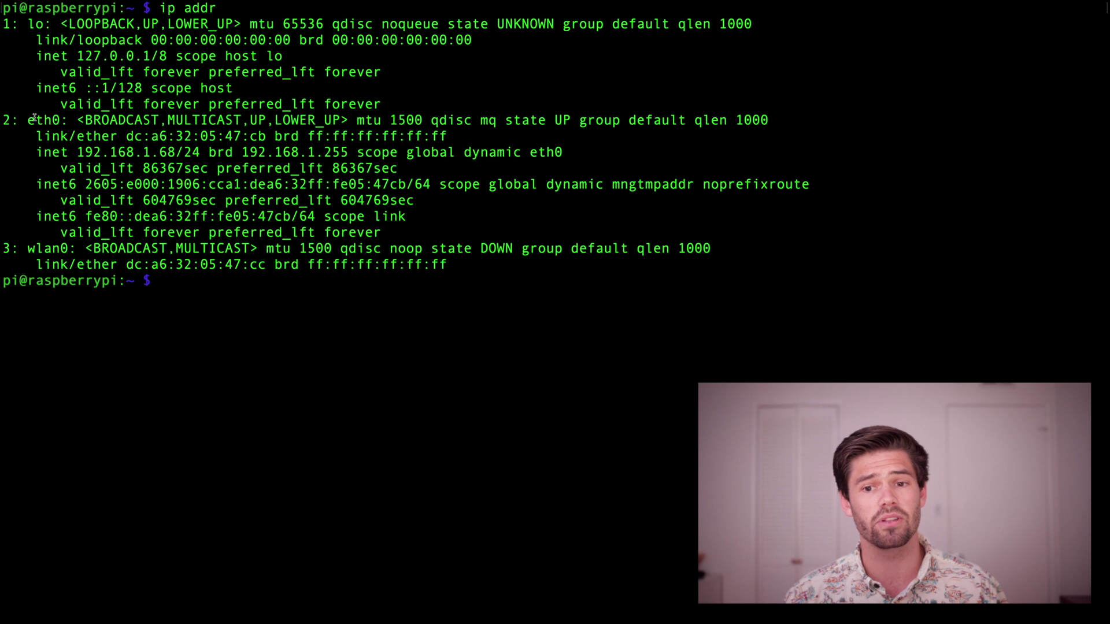
pyautogui.click(80, 152)
pyautogui.moveTo(80, 152); pyautogui.dragTo(176, 153)
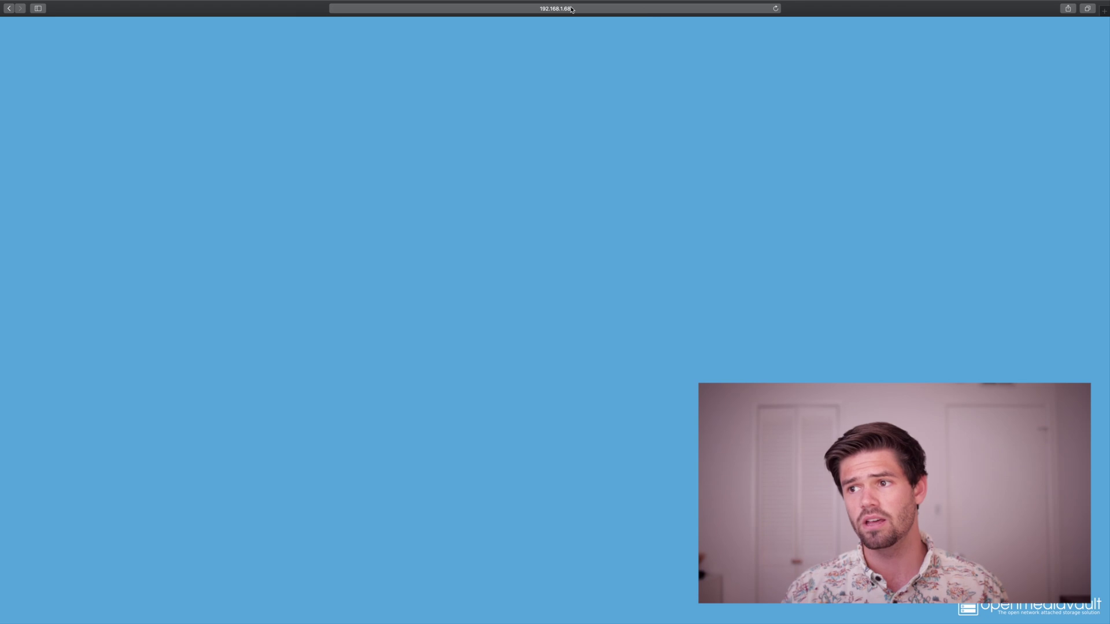
# Load 192.168.1.68 in Safari and log in as admin with the default administrator password.
pyautogui.press('super+l')
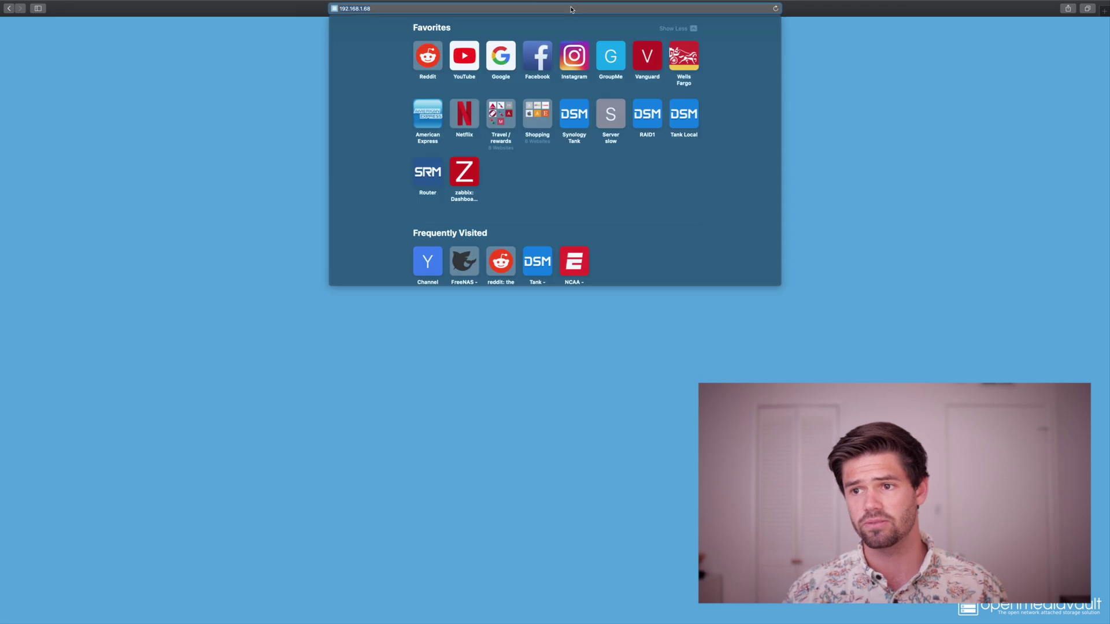
pyautogui.press('Return')
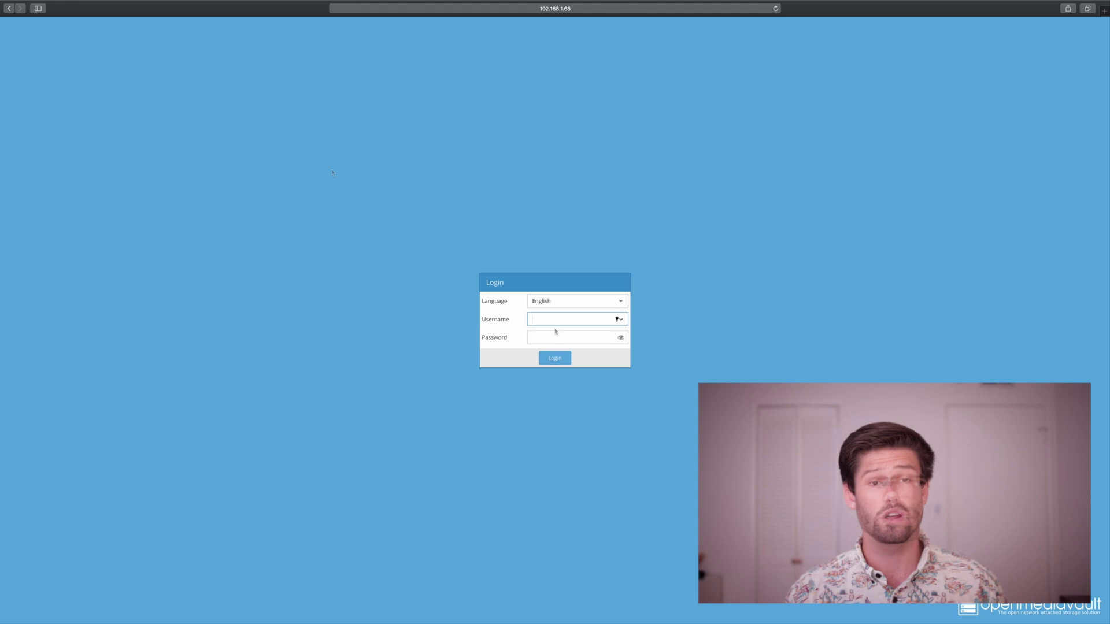
pyautogui.write('admin')
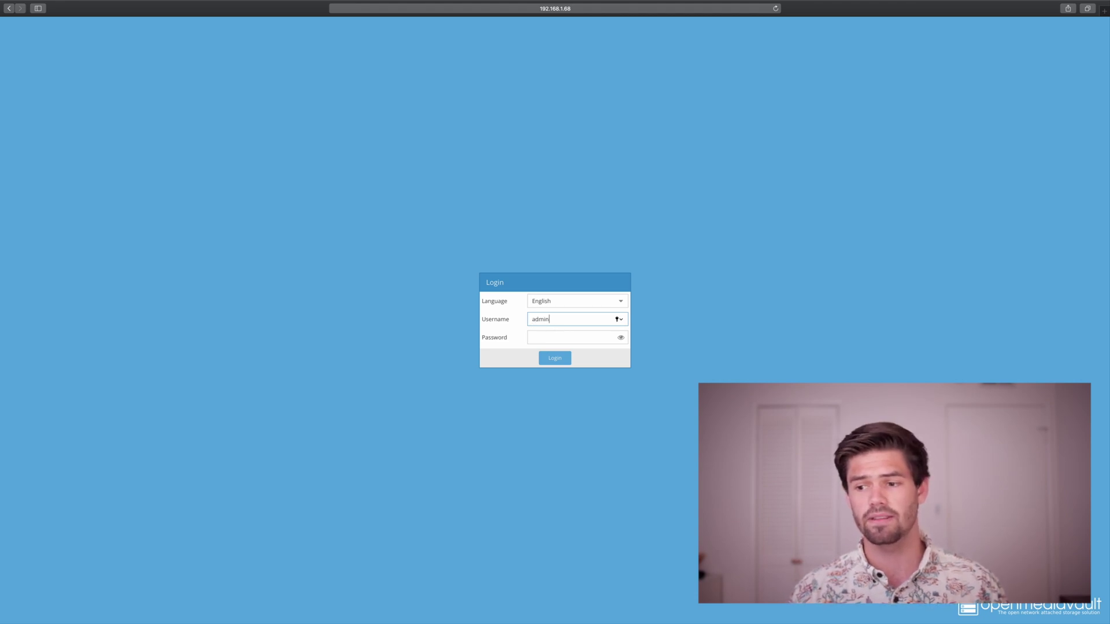
pyautogui.press('Tab')
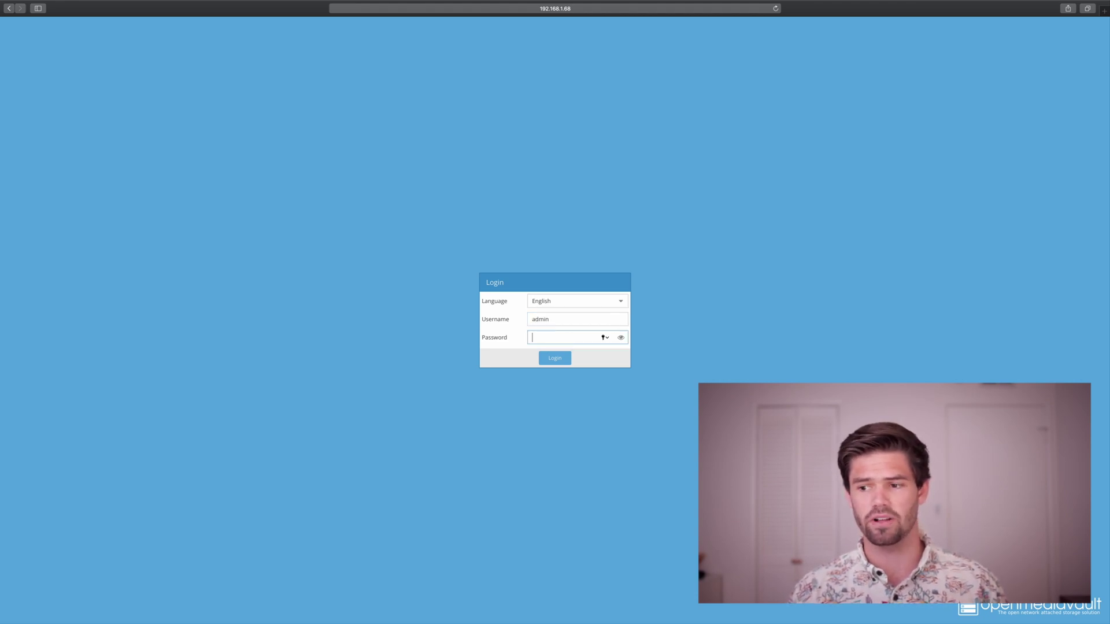
pyautogui.write('openmediavault')
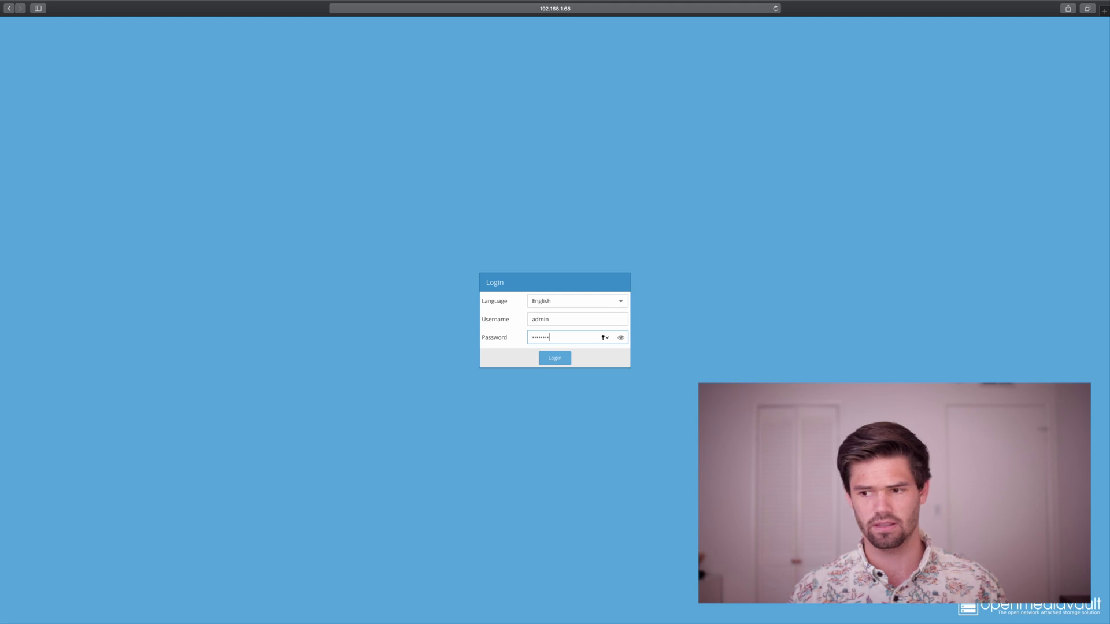
pyautogui.press('Return')
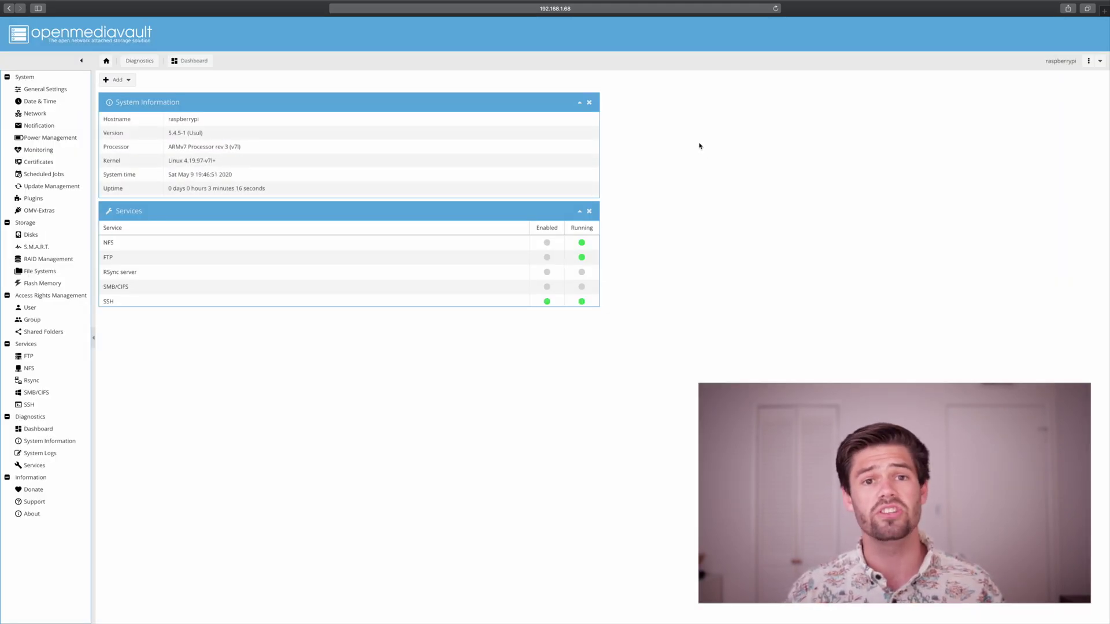
# Enter and confirm a new web administrator password, save it, and return to Web Administration.
pyautogui.click(56, 90)
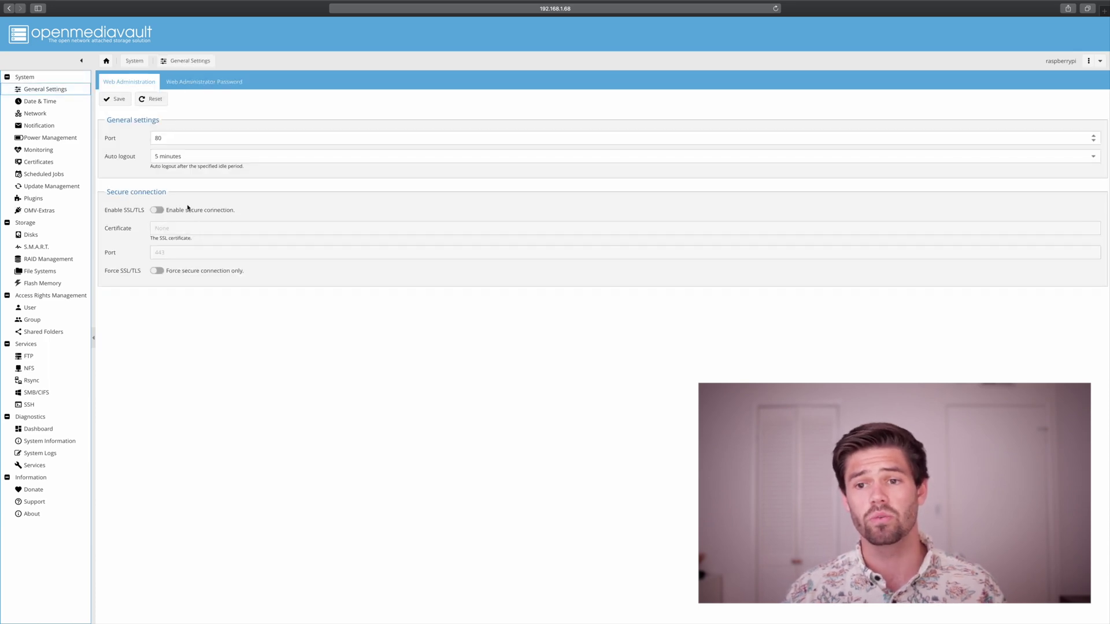
pyautogui.click(194, 83)
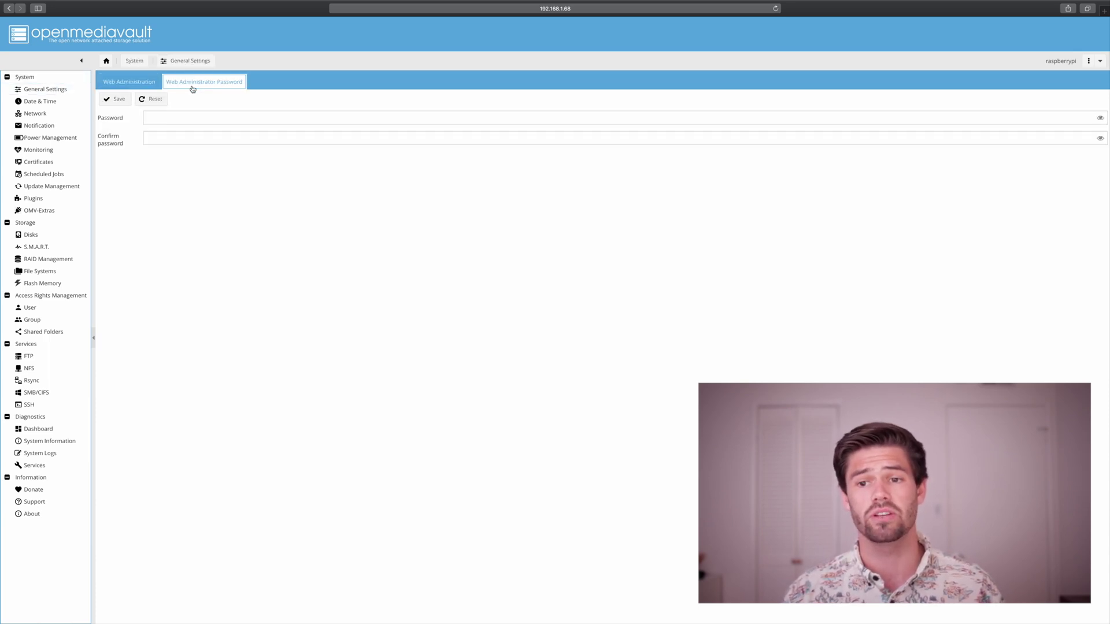
pyautogui.click(178, 120)
pyautogui.click(592, 188)
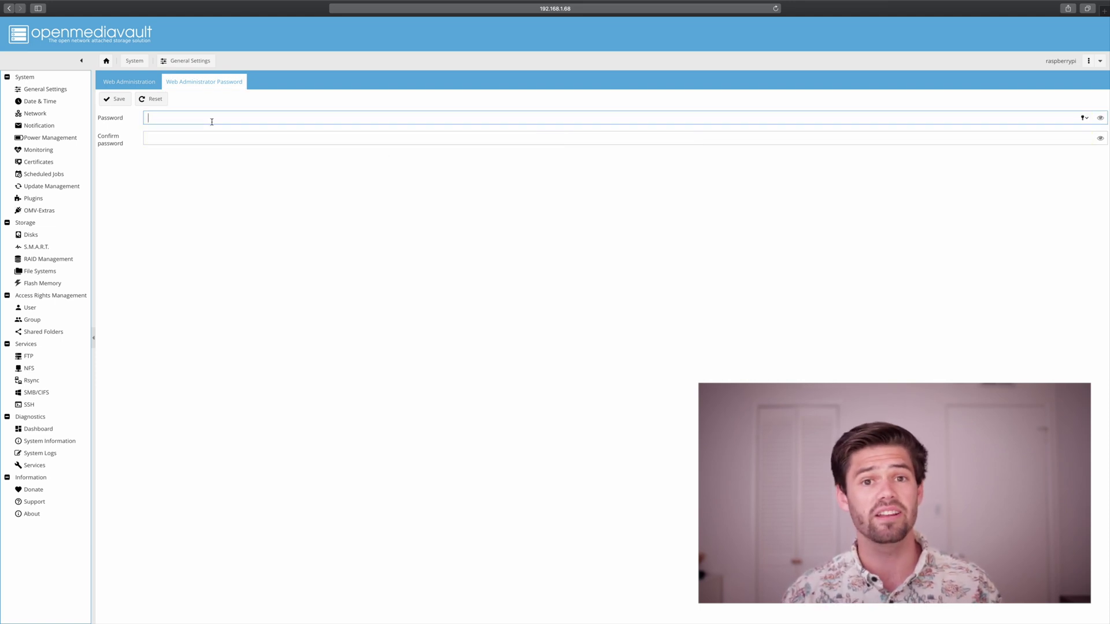
pyautogui.write('•')
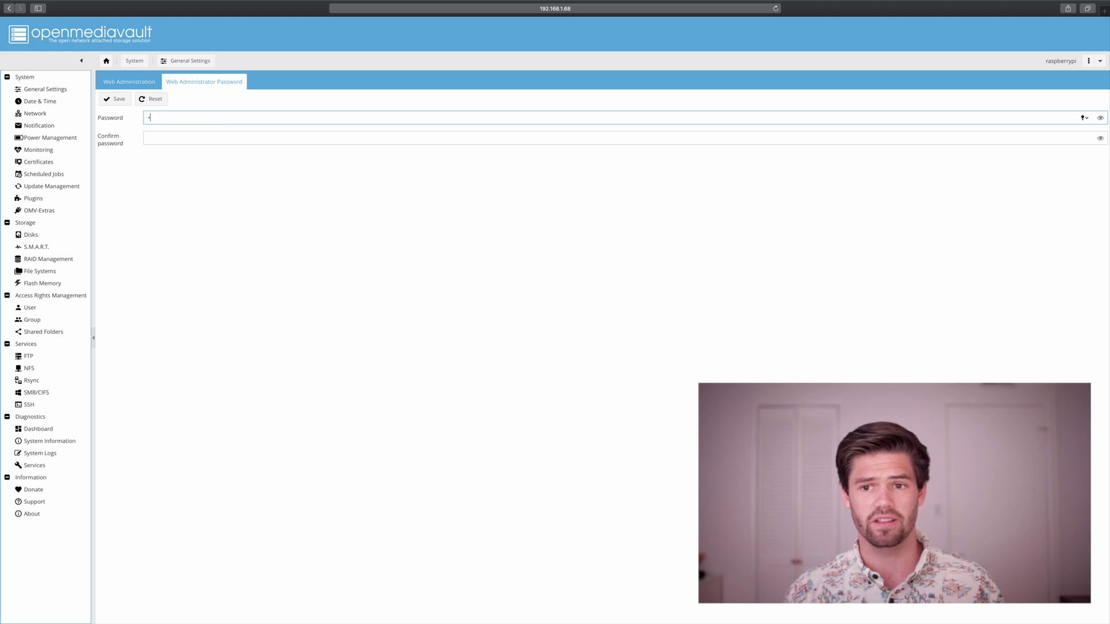
pyautogui.write('••••••')
pyautogui.press('Tab')
pyautogui.write('•••••••')
pyautogui.press('Return')
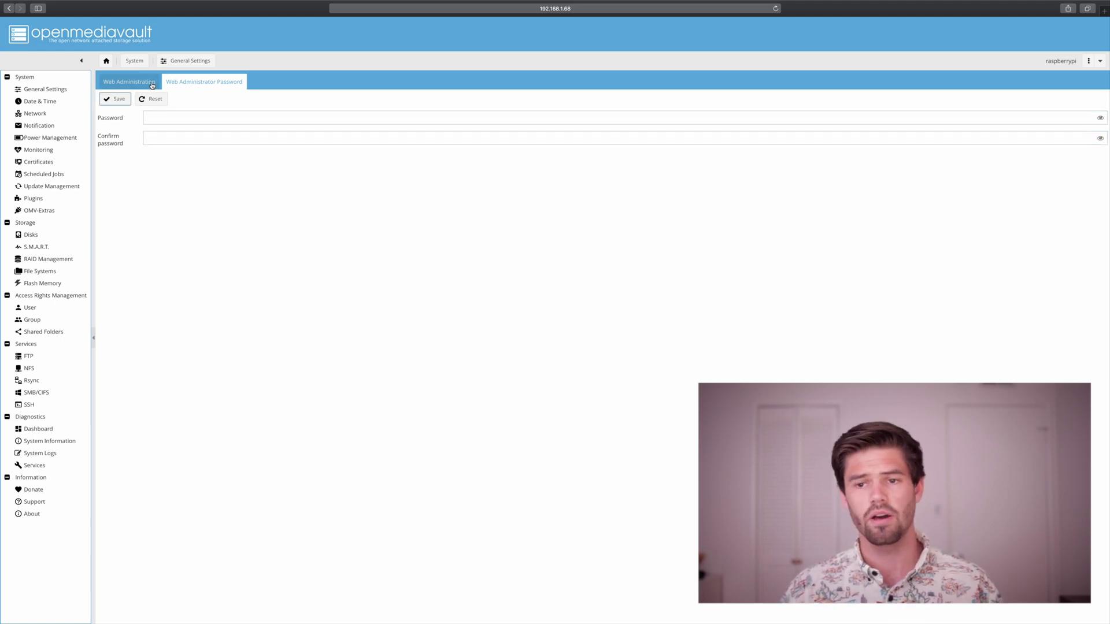
pyautogui.click(152, 86)
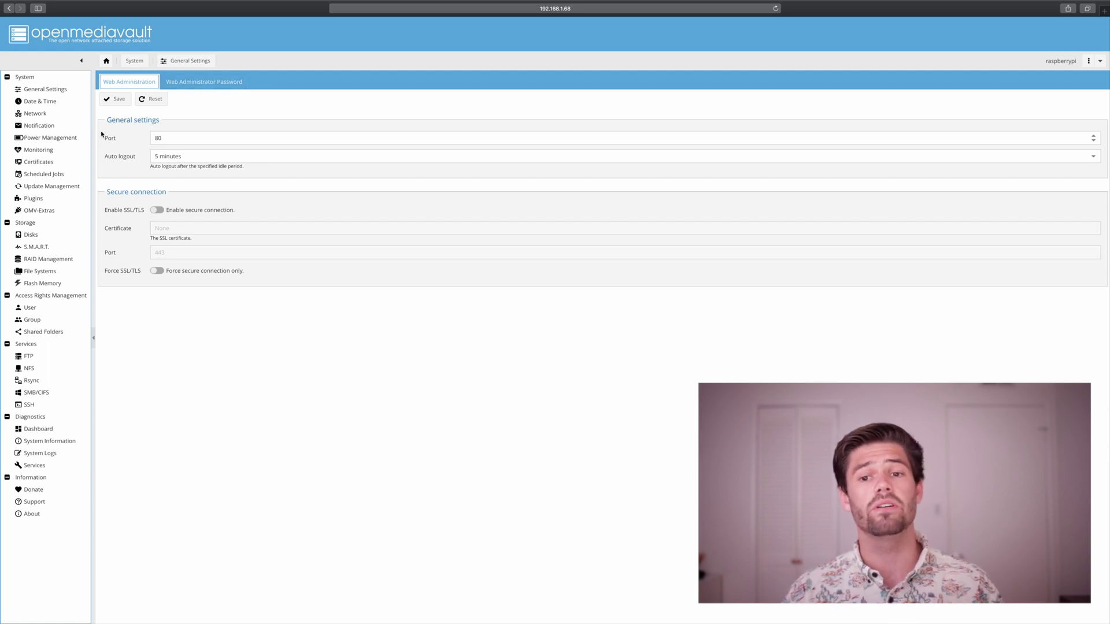
# Change the time zone to America/Los_Angeles, then go to the Network settings.
pyautogui.click(41, 104)
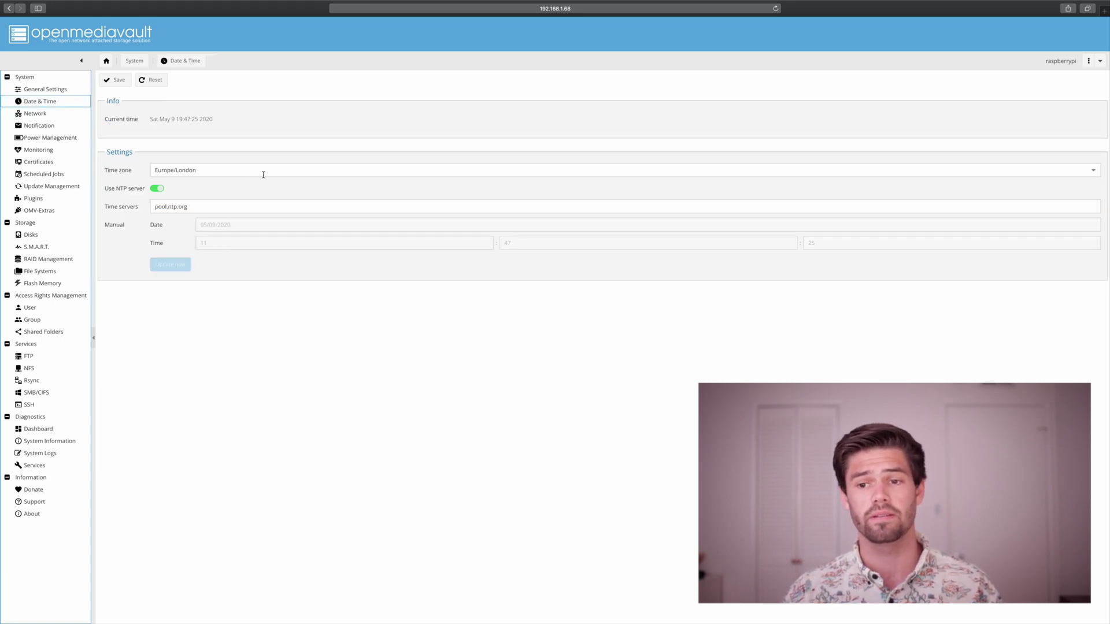
pyautogui.click(237, 170)
pyautogui.scroll(-3, 307, 228)
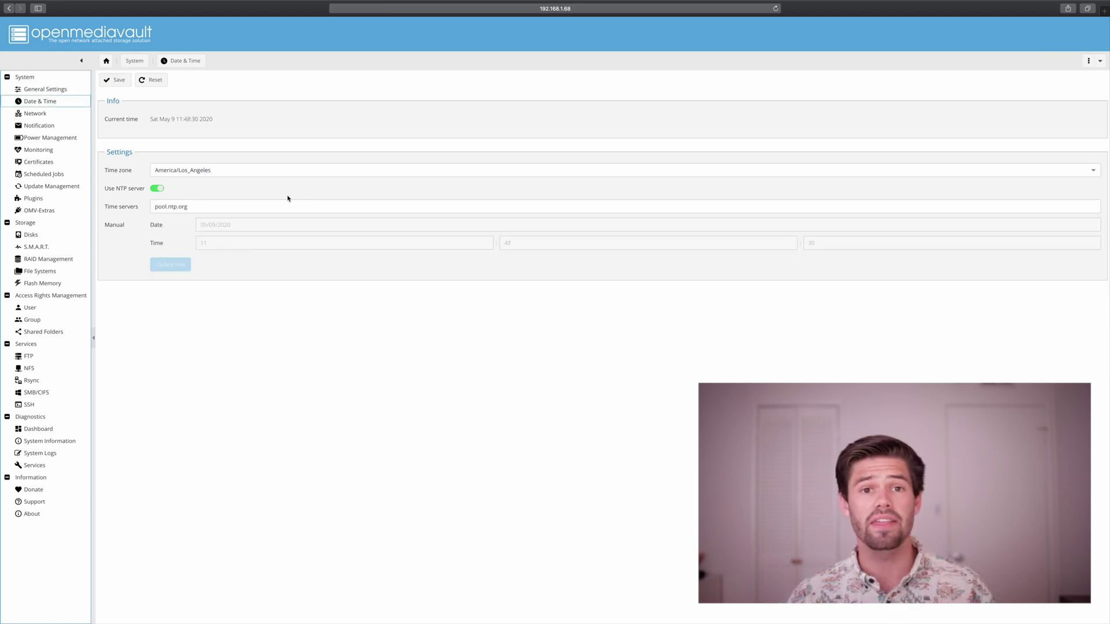
pyautogui.click(34, 113)
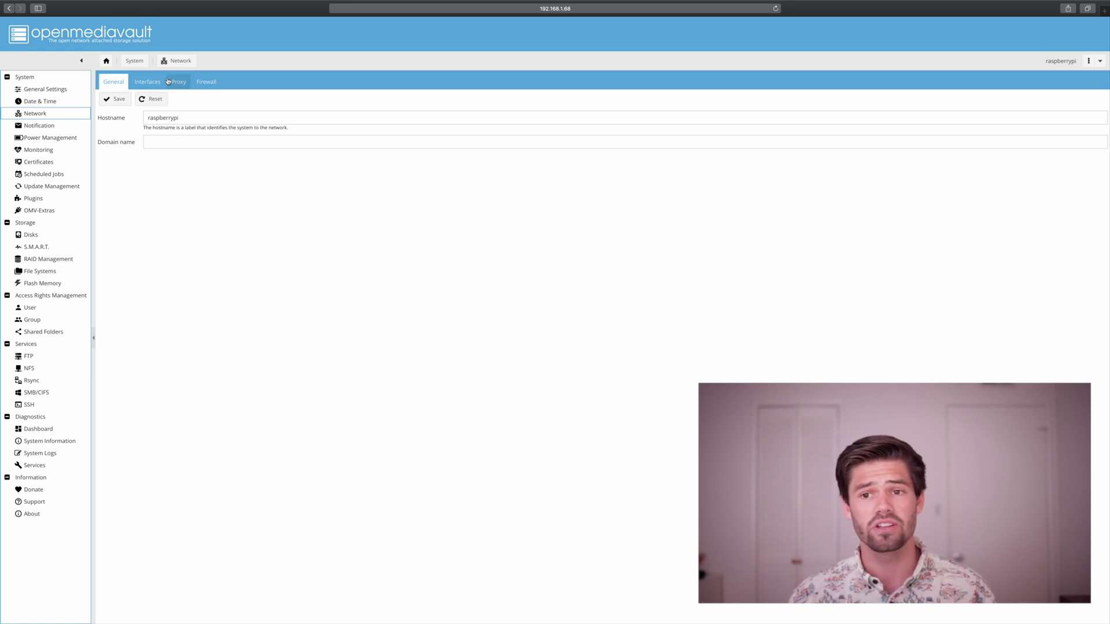
# Add a new Ethernet connection on device eth0 with IPv4 method Static.
pyautogui.click(141, 88)
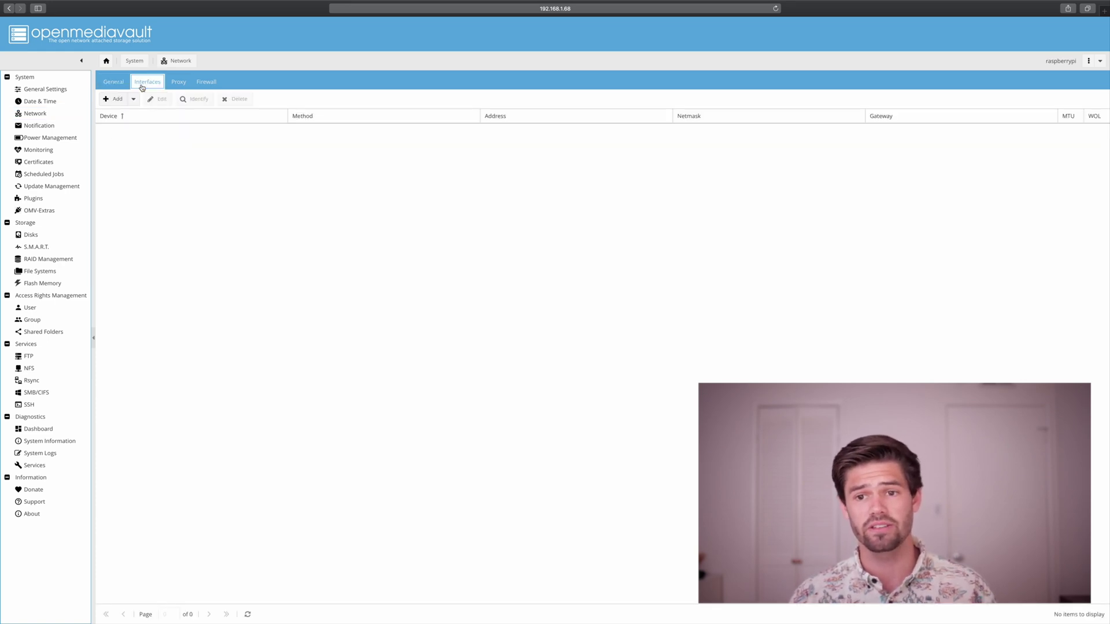
pyautogui.click(117, 100)
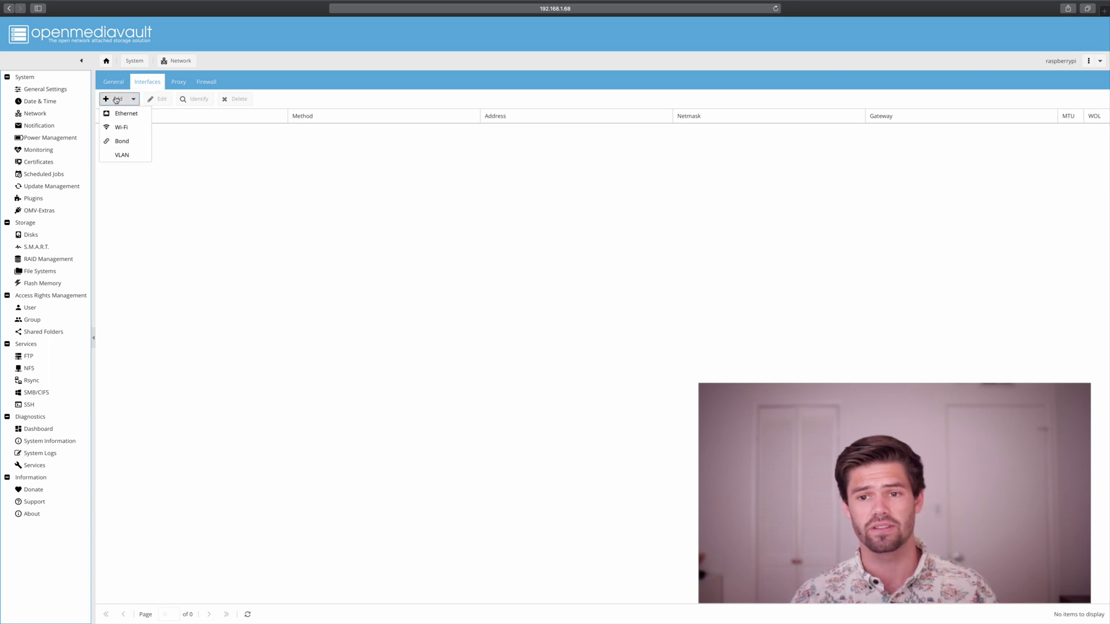
pyautogui.click(127, 115)
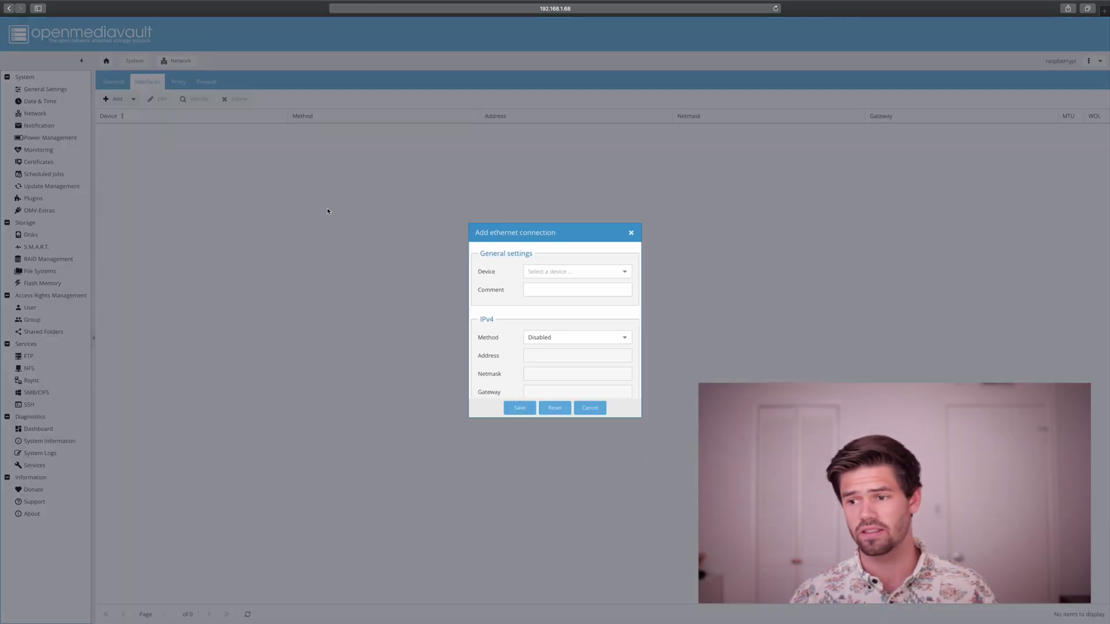
pyautogui.click(626, 271)
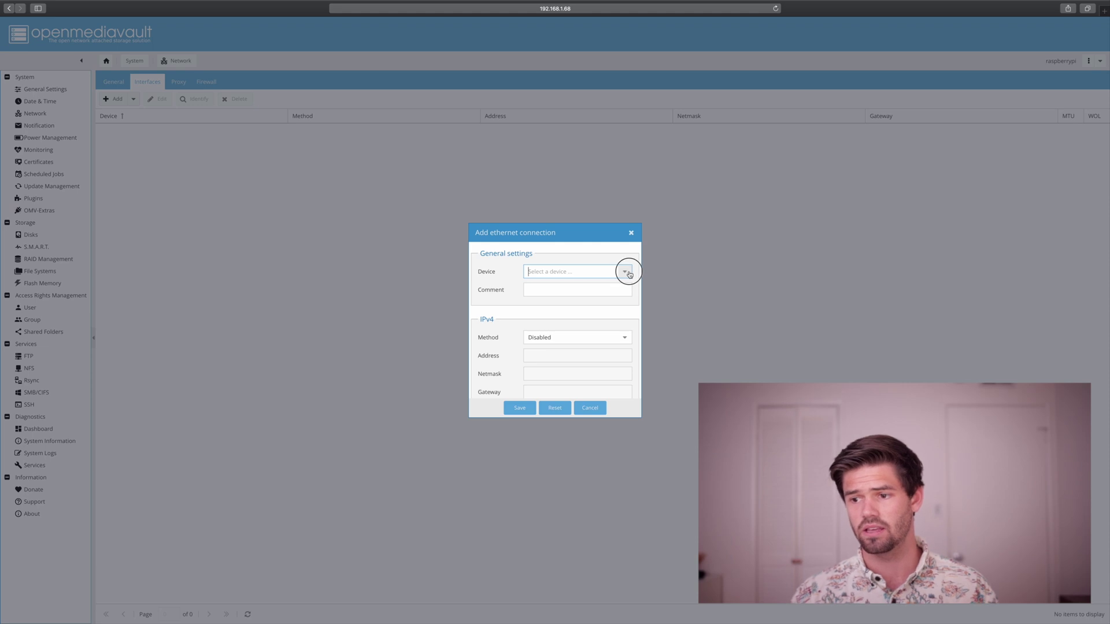
pyautogui.click(550, 287)
pyautogui.click(550, 289)
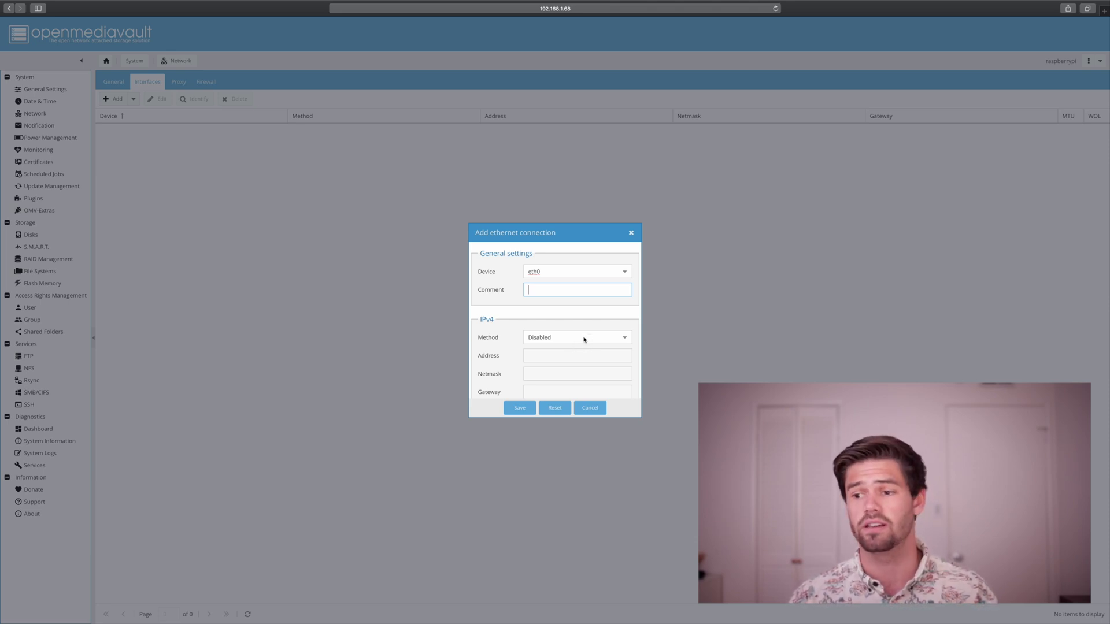
pyautogui.click(587, 341)
pyautogui.click(568, 379)
# Enter address 192.168.1.130, netmask 255.255.255.0 and gateway 192.168.1.1, then save.
pyautogui.click(566, 356)
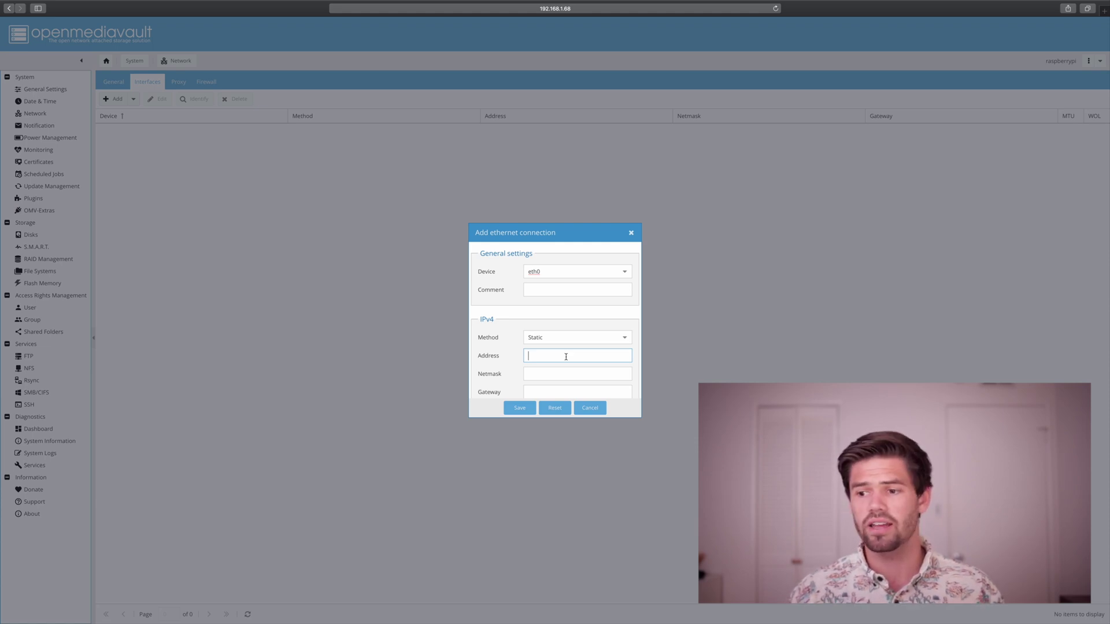
pyautogui.write('192.')
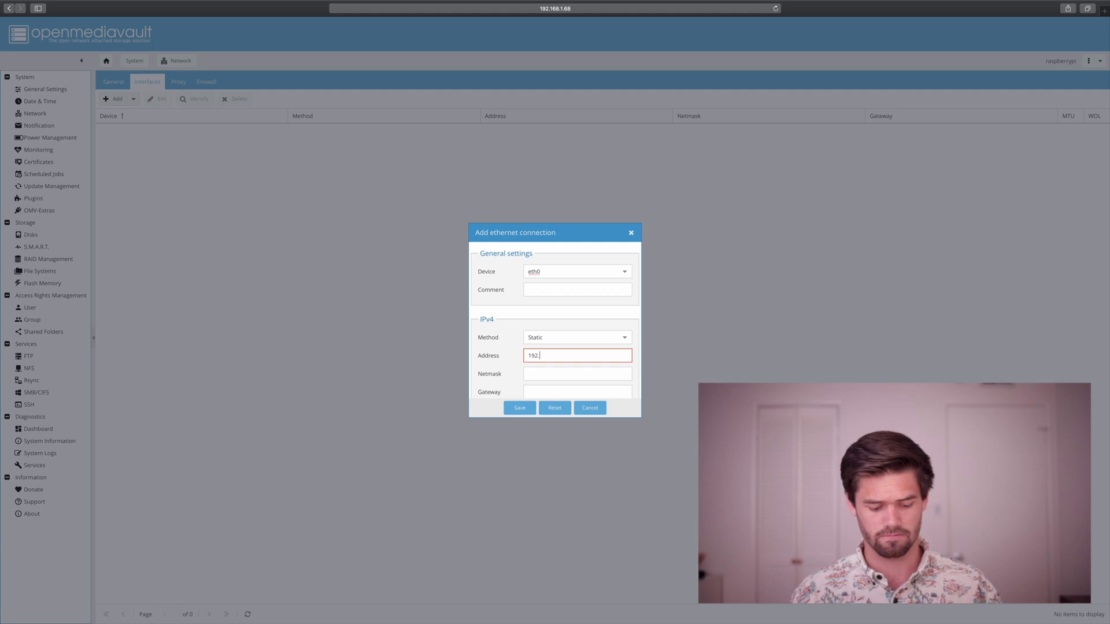
pyautogui.write('168.1.130')
pyautogui.press('Tab')
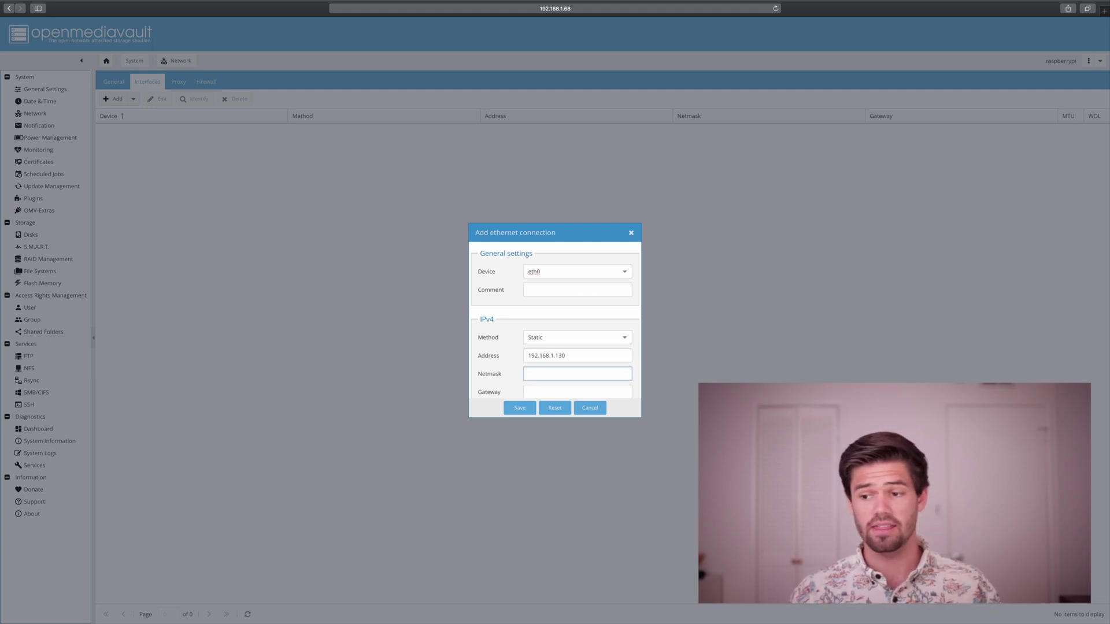
pyautogui.write('255.')
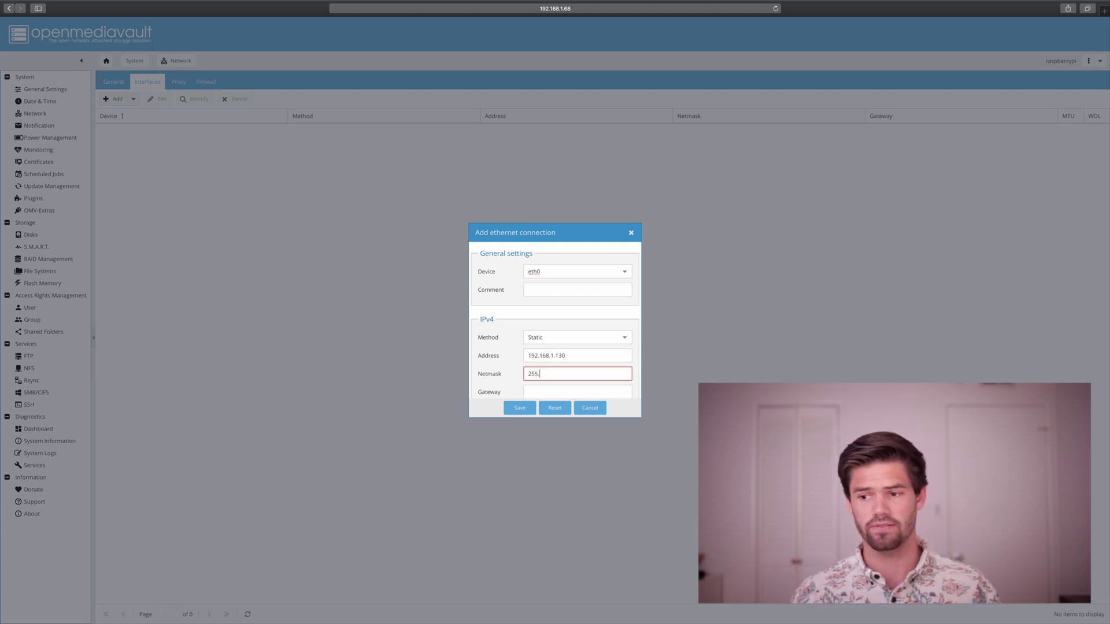
pyautogui.write('255.255.')
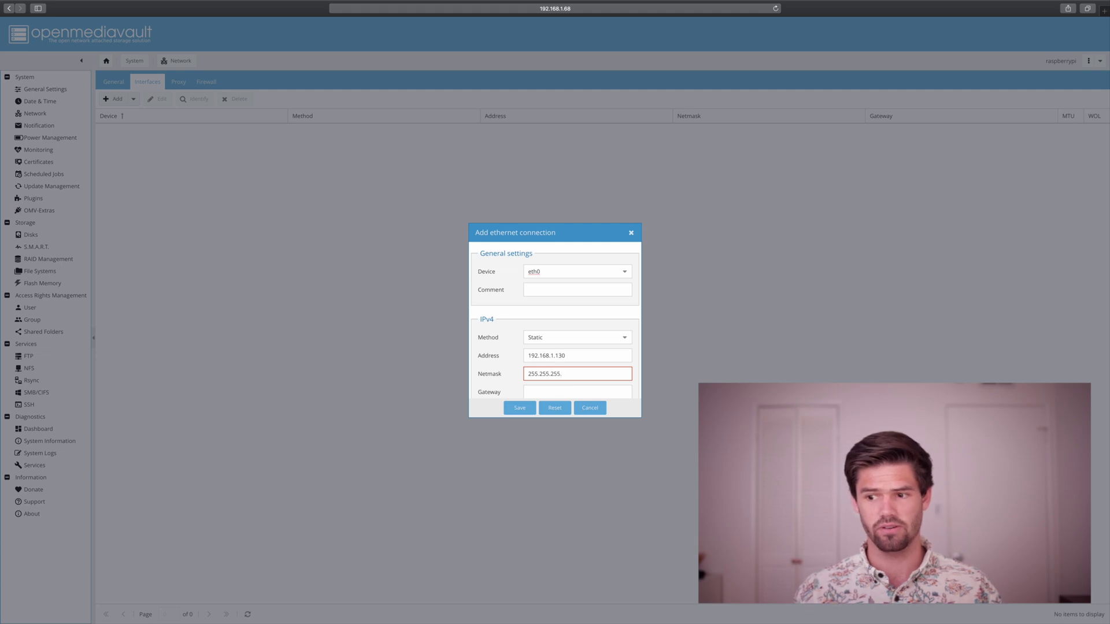
pyautogui.write('0')
pyautogui.press('Tab')
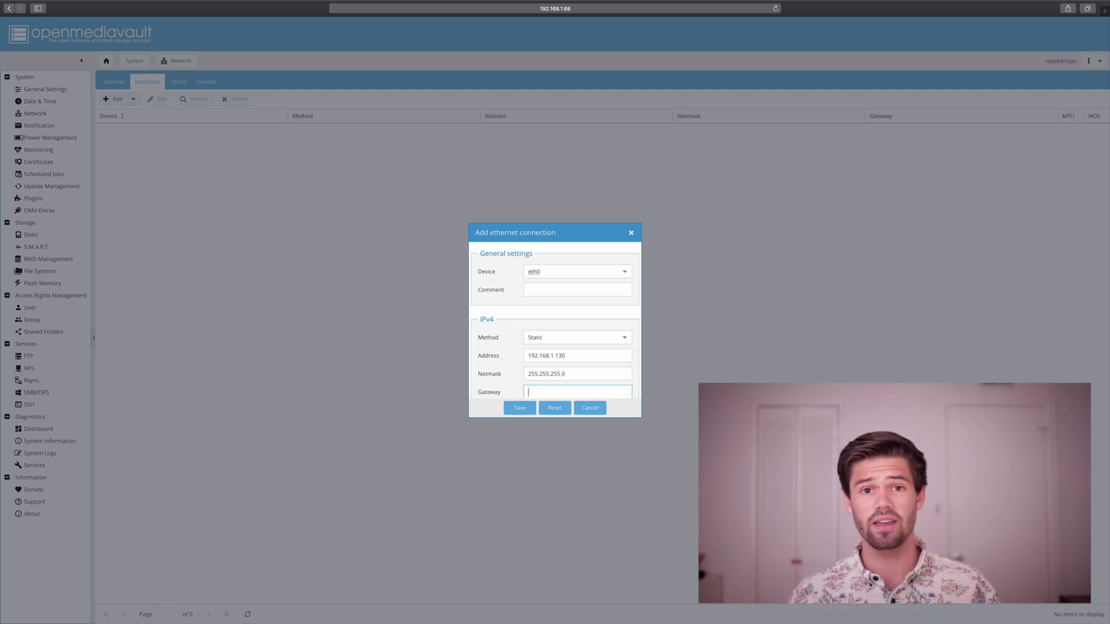
pyautogui.write('192')
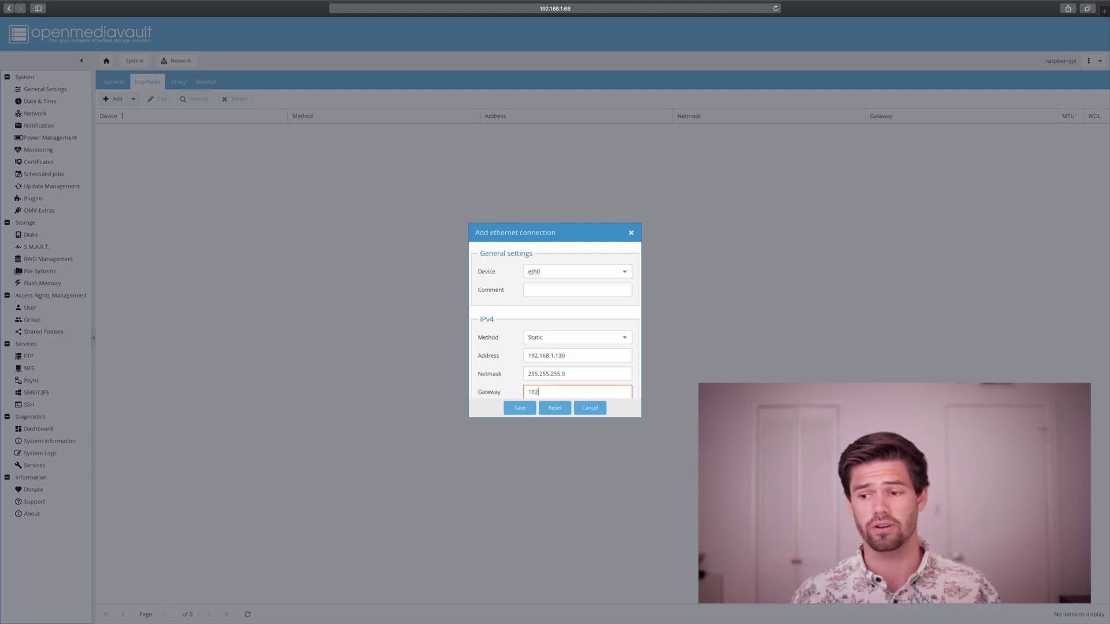
pyautogui.write('.168.1.1')
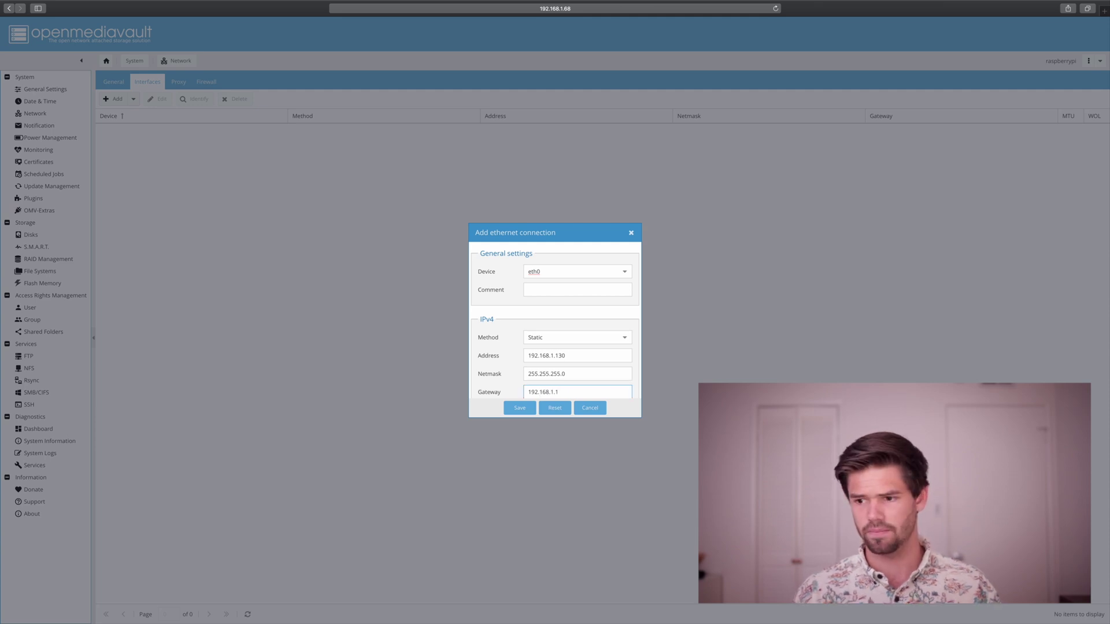
pyautogui.scroll(-5, 554, 323)
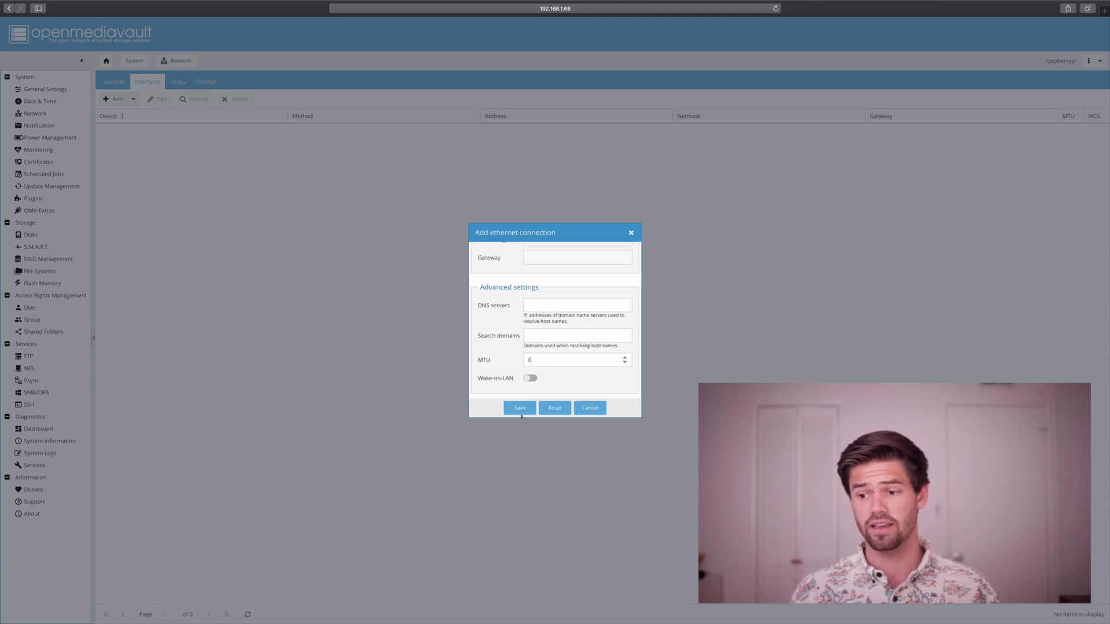
pyautogui.click(520, 410)
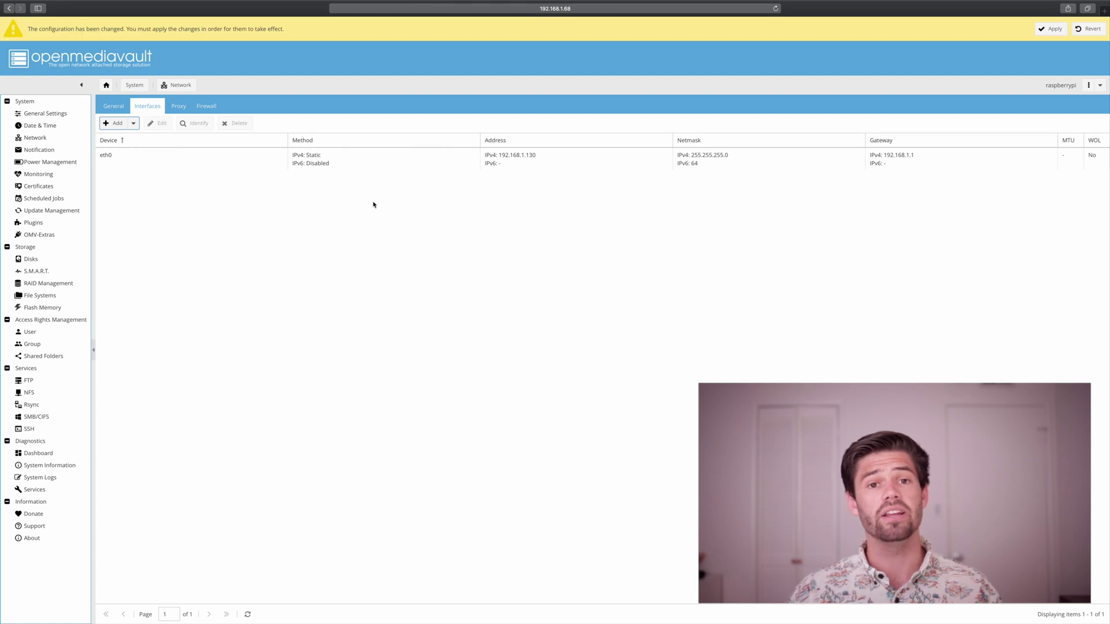
pyautogui.click(1050, 28)
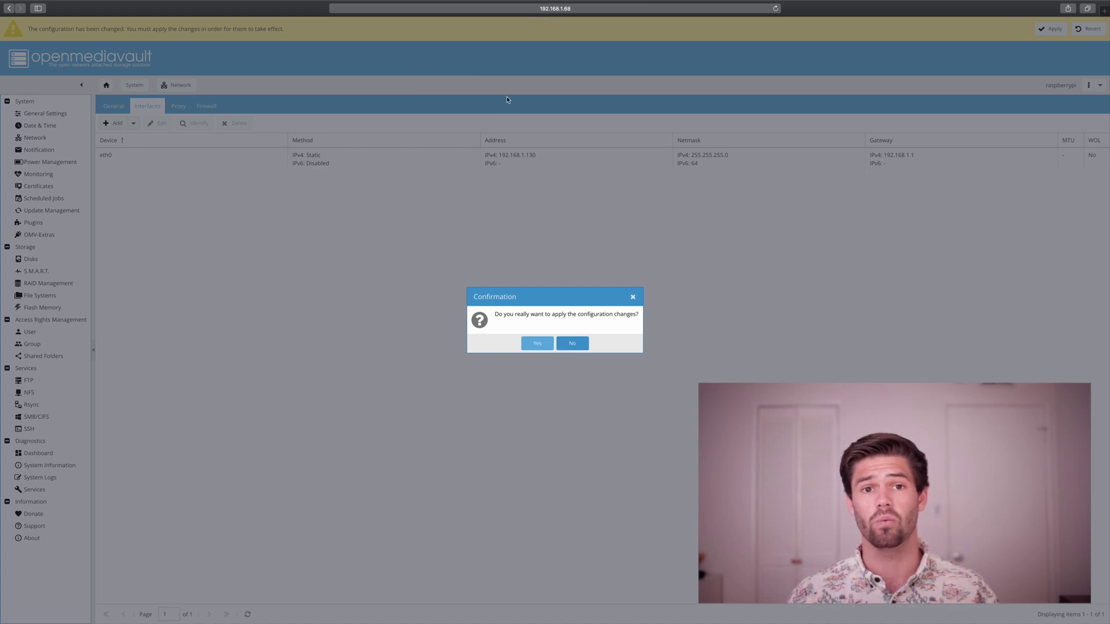
# Confirm applying the pending network changes so the interface moves to 192.168.1.130.
pyautogui.click(537, 344)
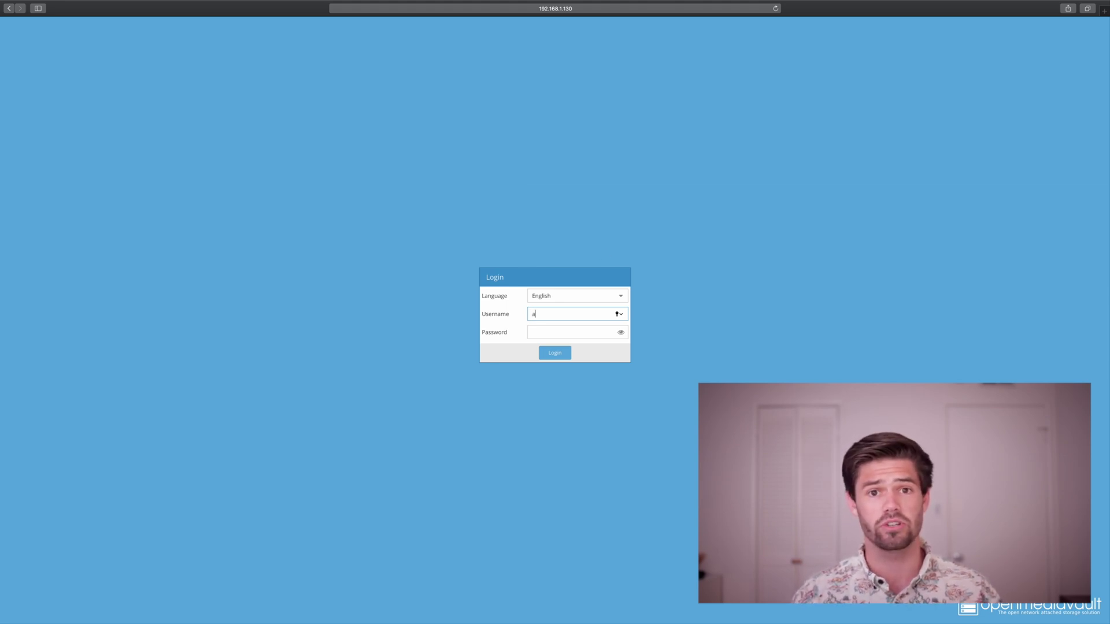
# Log in as admin at 192.168.1.130 to reach the Dashboard.
pyautogui.write('admin')
pyautogui.press('Return')
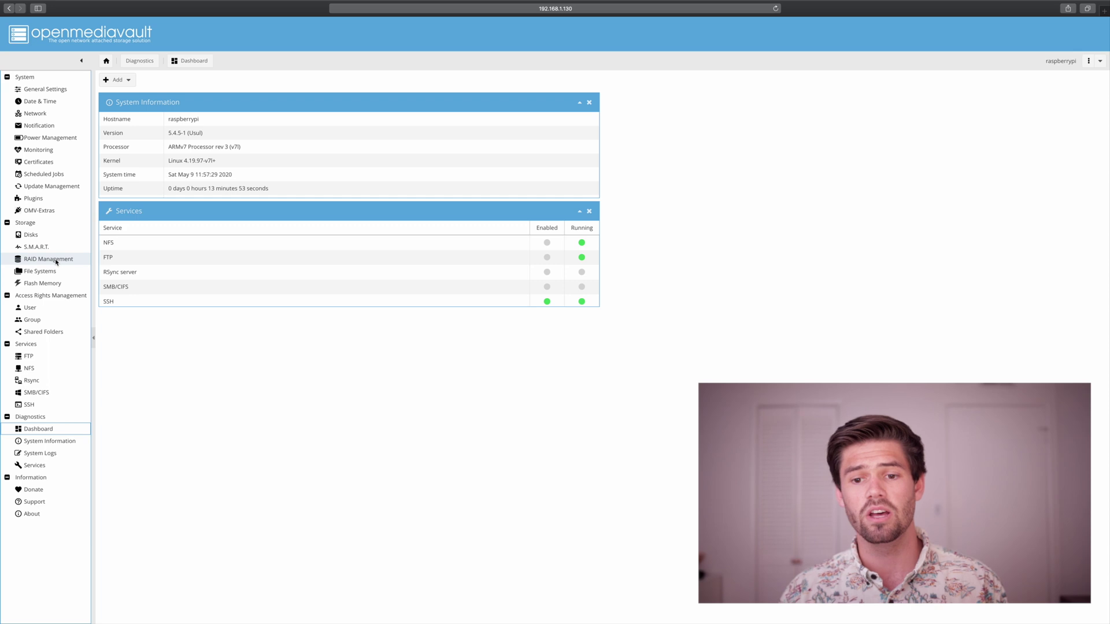
# Select /dev/sda on the Disks page, quick-wipe it, and close the finished log.
pyautogui.click(31, 236)
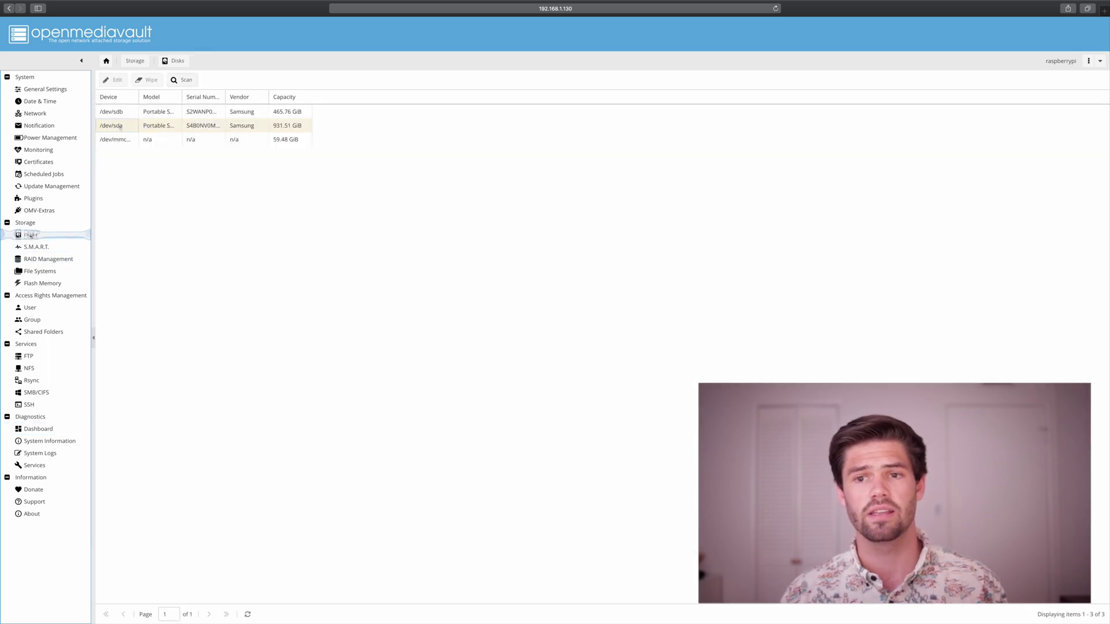
pyautogui.click(124, 125)
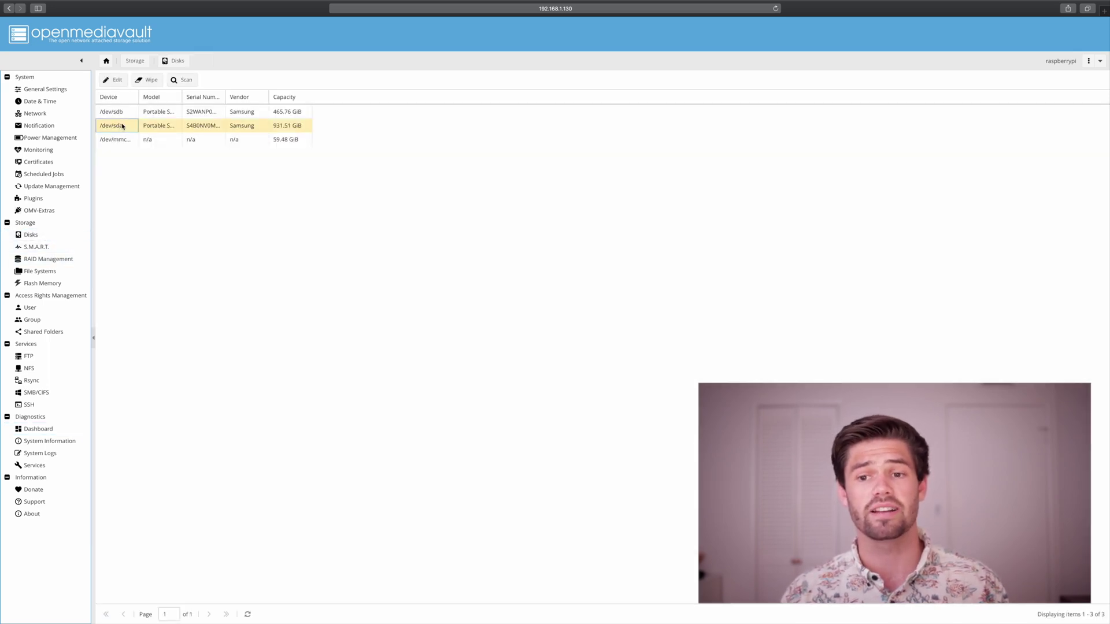
pyautogui.click(146, 81)
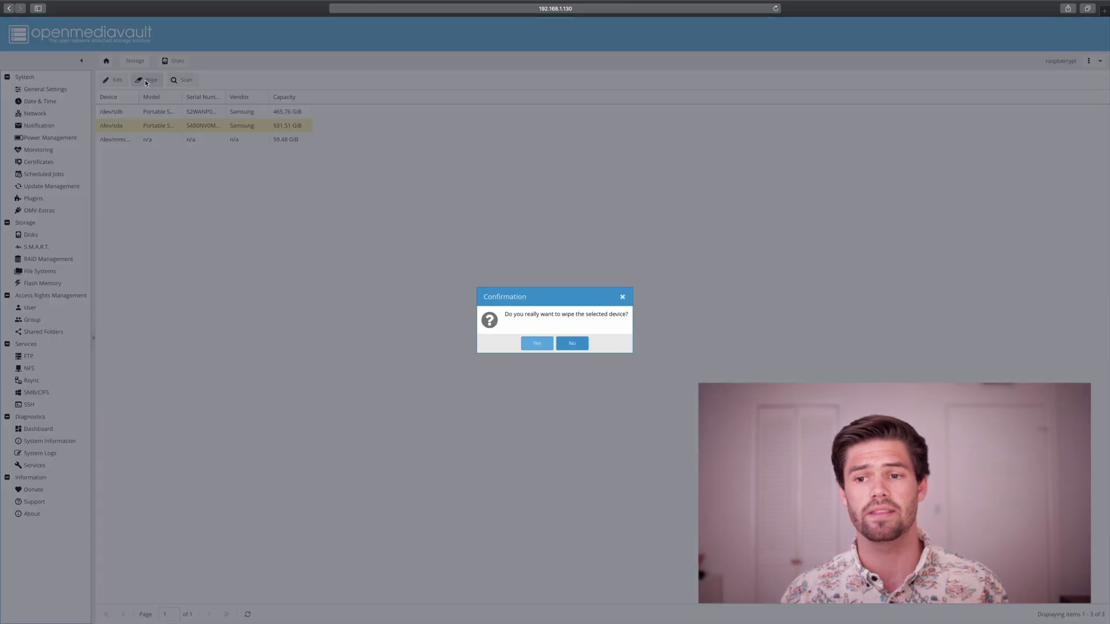
pyautogui.click(537, 344)
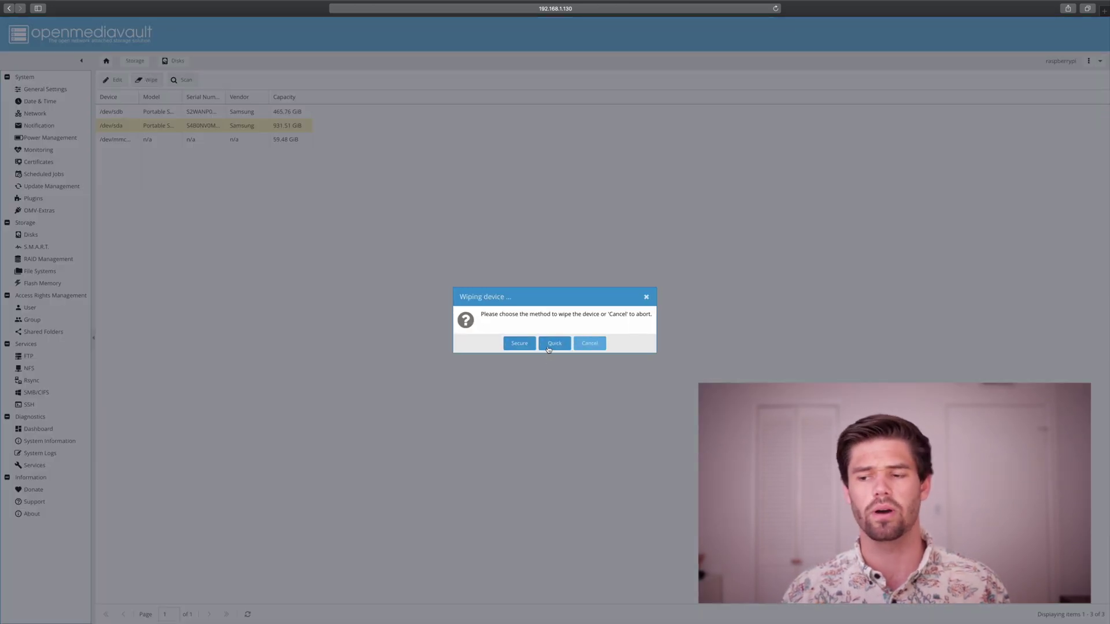
pyautogui.click(555, 343)
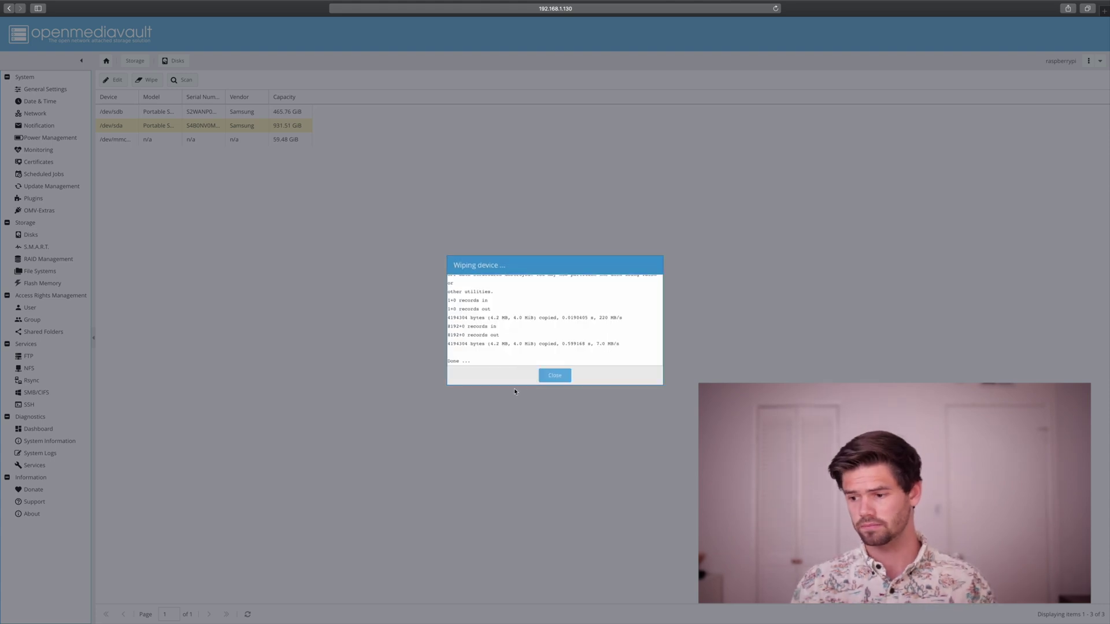
pyautogui.click(554, 376)
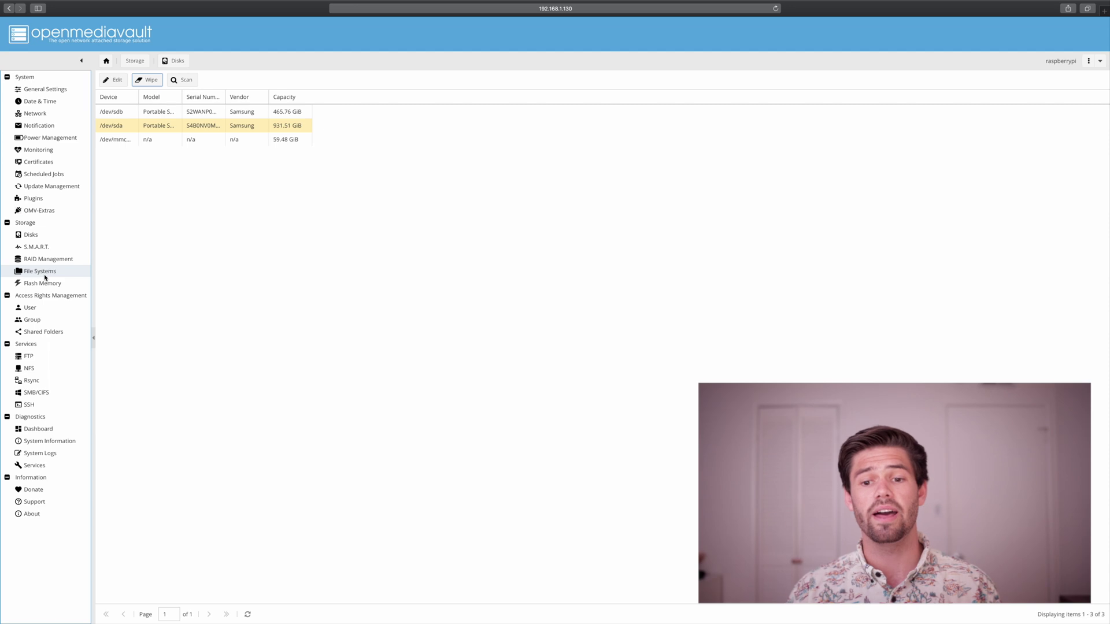
# Create an EXT4 file system labelled 'Big' on the Portable SSD T5 and confirm formatting.
pyautogui.click(45, 276)
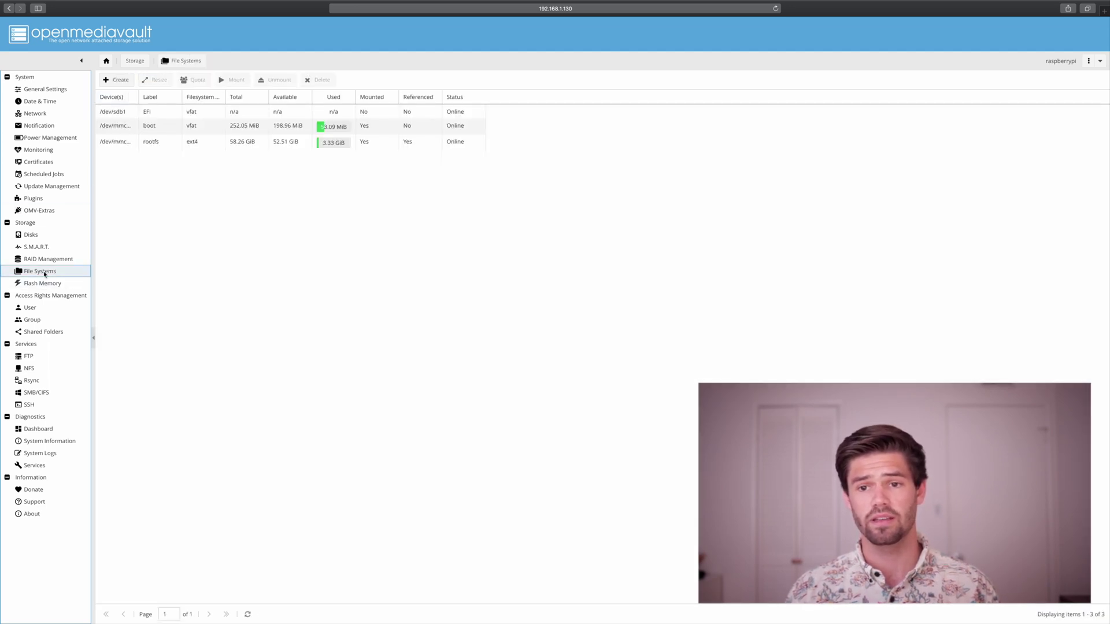
pyautogui.click(110, 84)
pyautogui.click(572, 296)
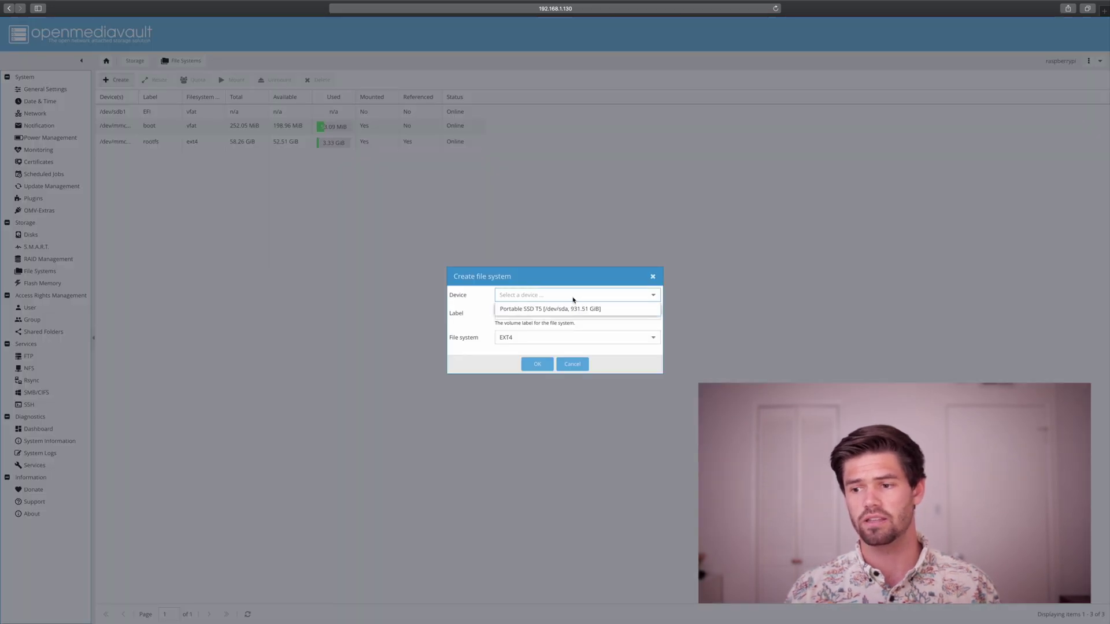
pyautogui.click(577, 310)
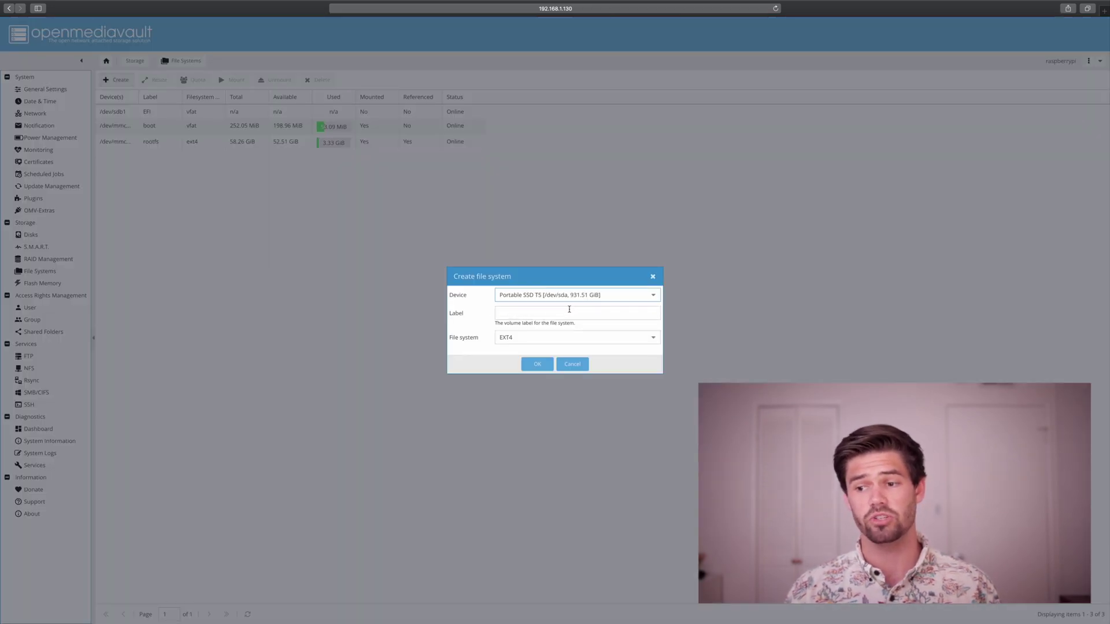
pyautogui.click(569, 309)
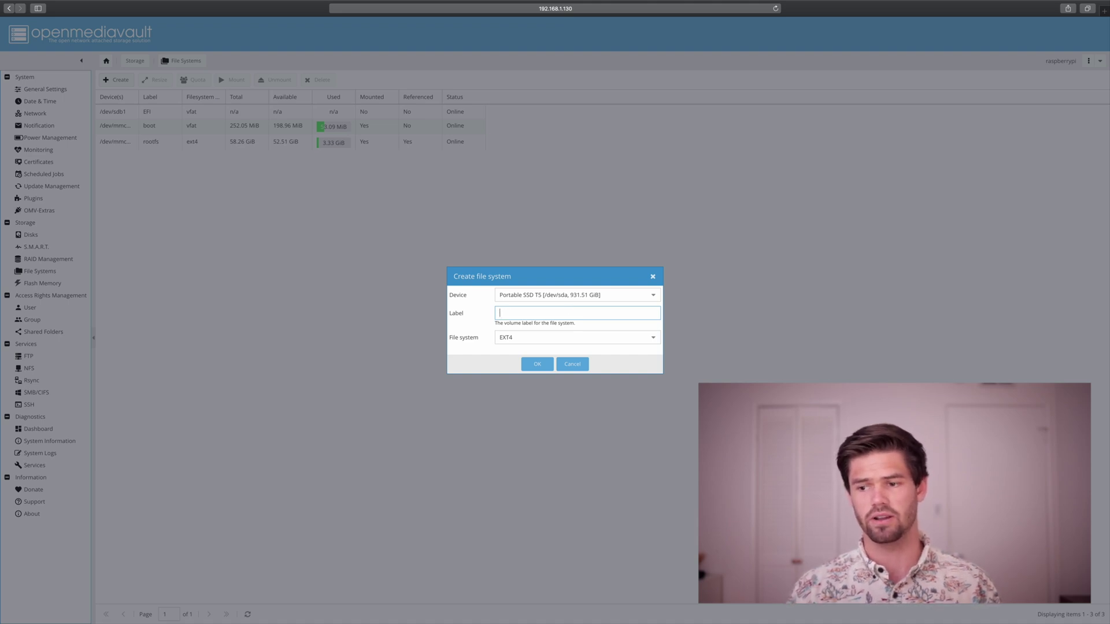
pyautogui.write('Big')
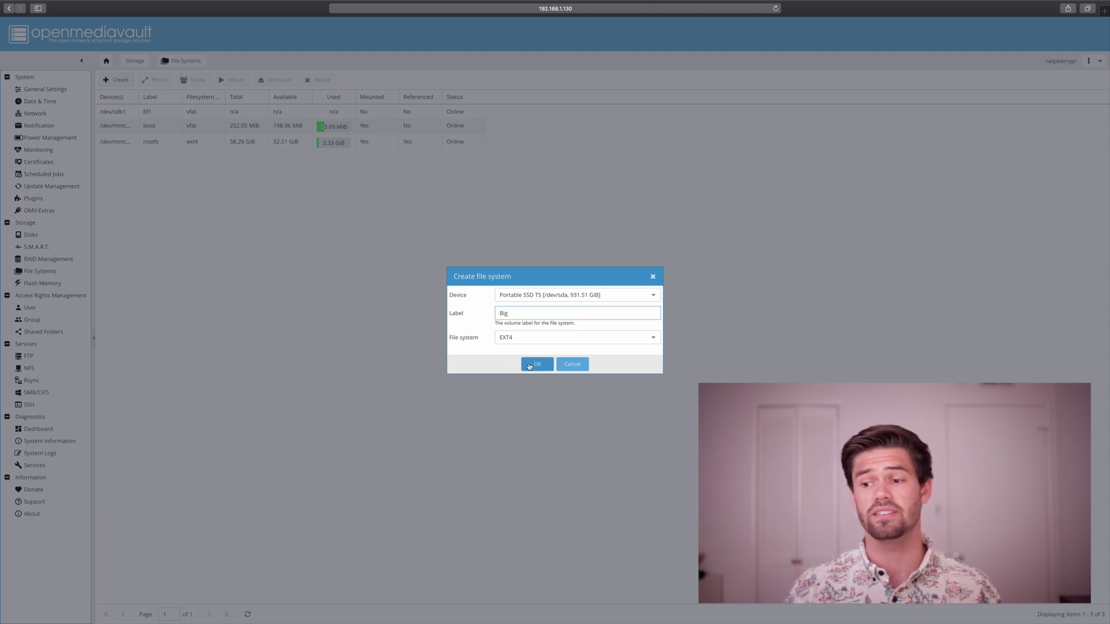
pyautogui.click(529, 365)
pyautogui.click(535, 347)
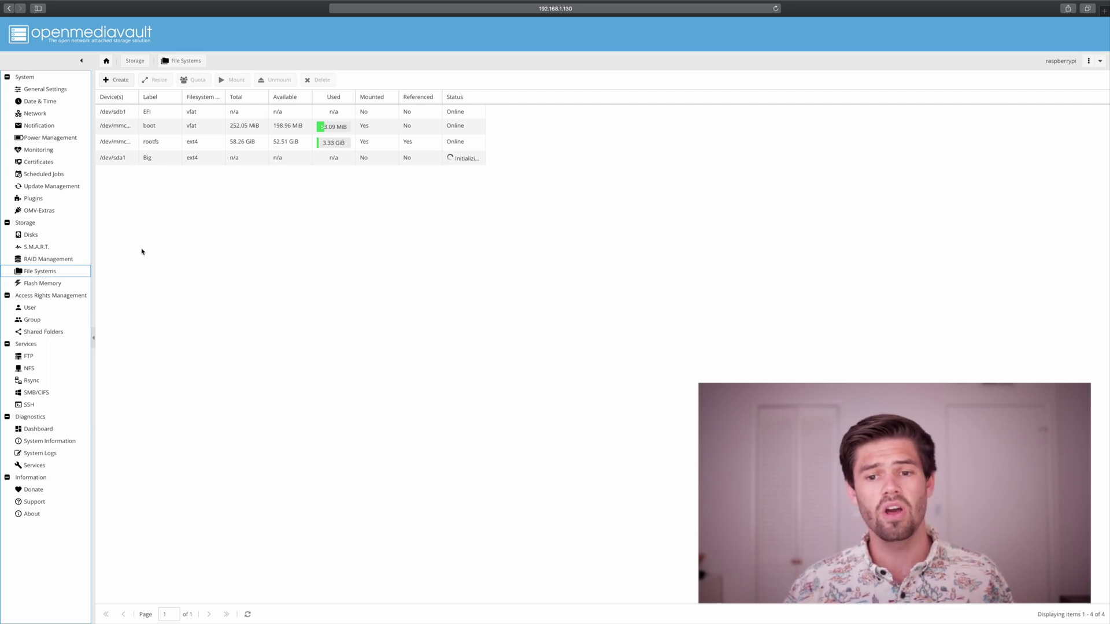
# Inspect the SMART Attributes tab for /dev/sda in the Devices list, then close it.
pyautogui.click(41, 250)
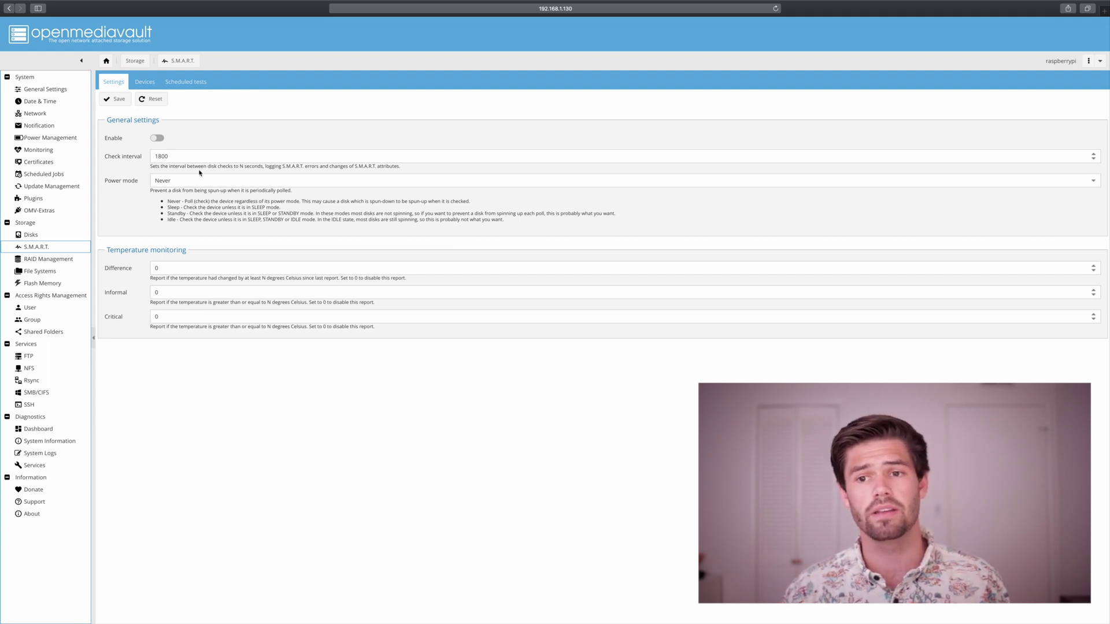
pyautogui.click(145, 81)
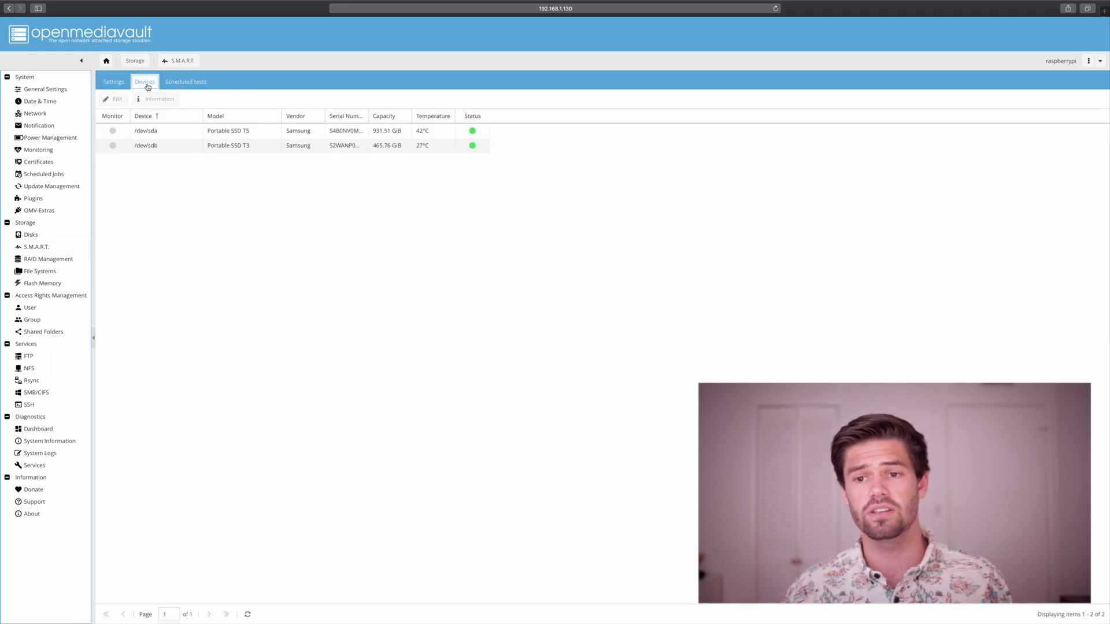
pyautogui.click(140, 135)
pyautogui.click(153, 100)
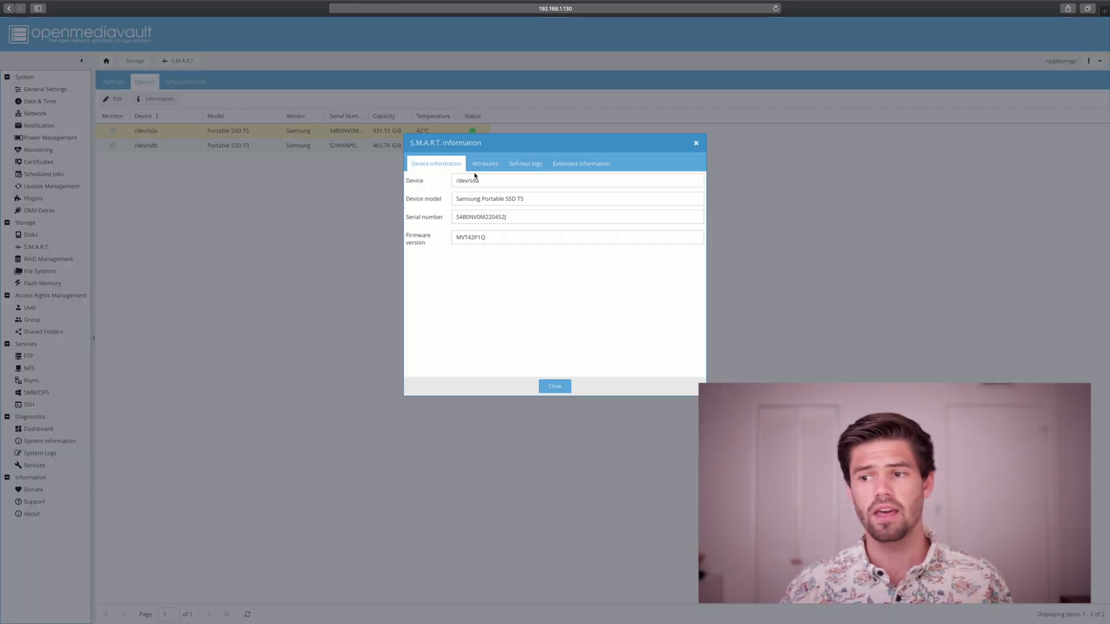
pyautogui.click(483, 165)
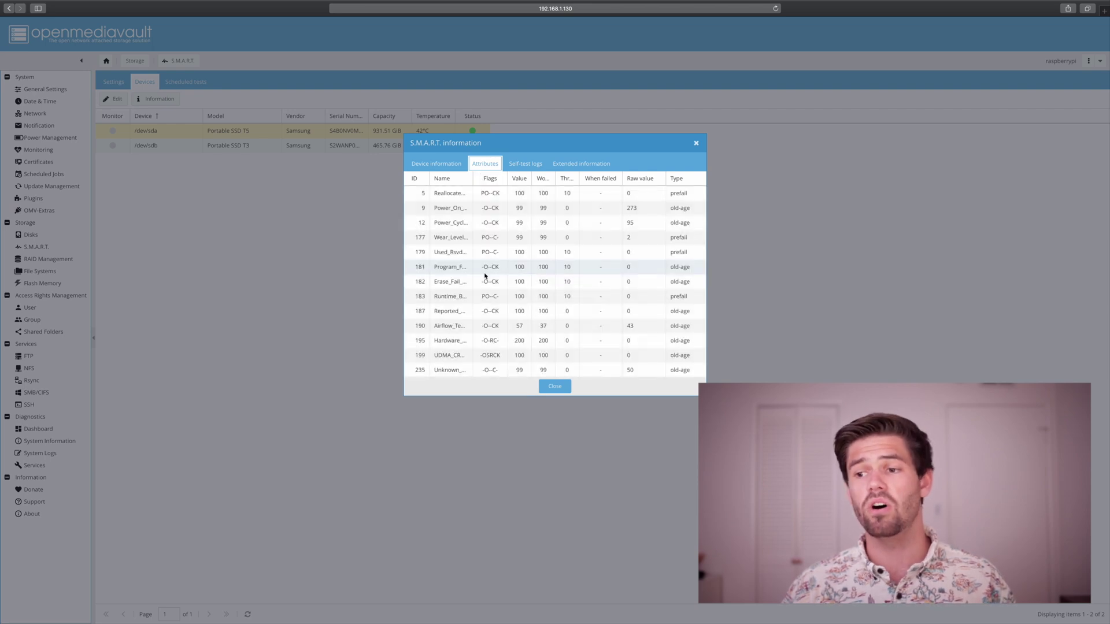
pyautogui.scroll(-1, 485, 277)
pyautogui.scroll(1, 485, 276)
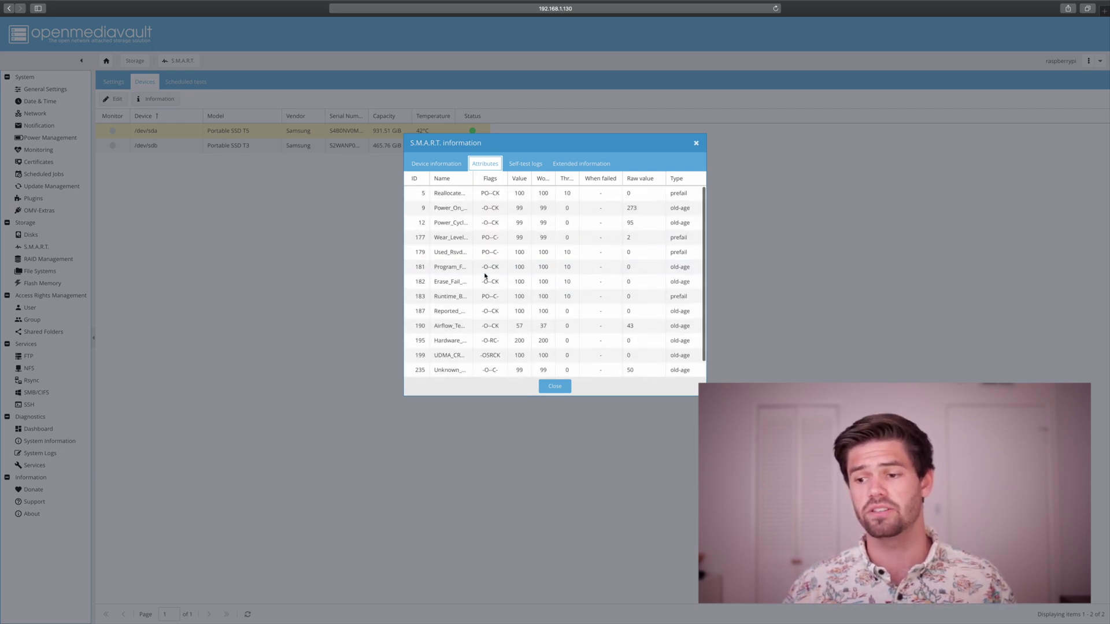
pyautogui.scroll(-1, 484, 278)
pyautogui.scroll(1, 484, 277)
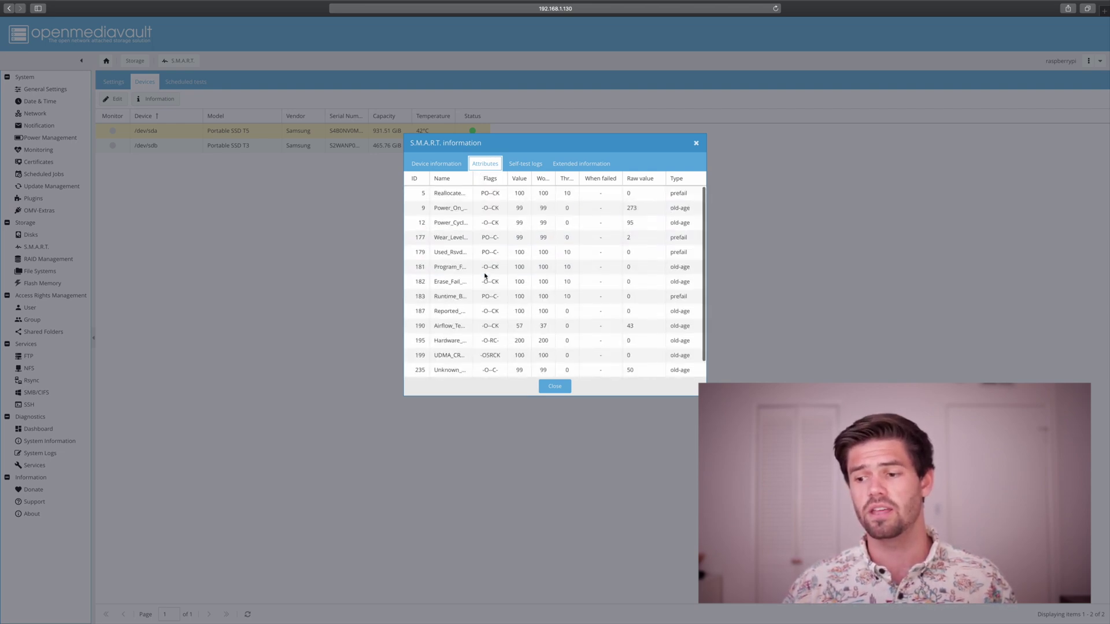
pyautogui.click(552, 386)
# Activate SMART monitoring on /dev/sdb and /dev/sda, then apply the changes.
pyautogui.click(139, 115)
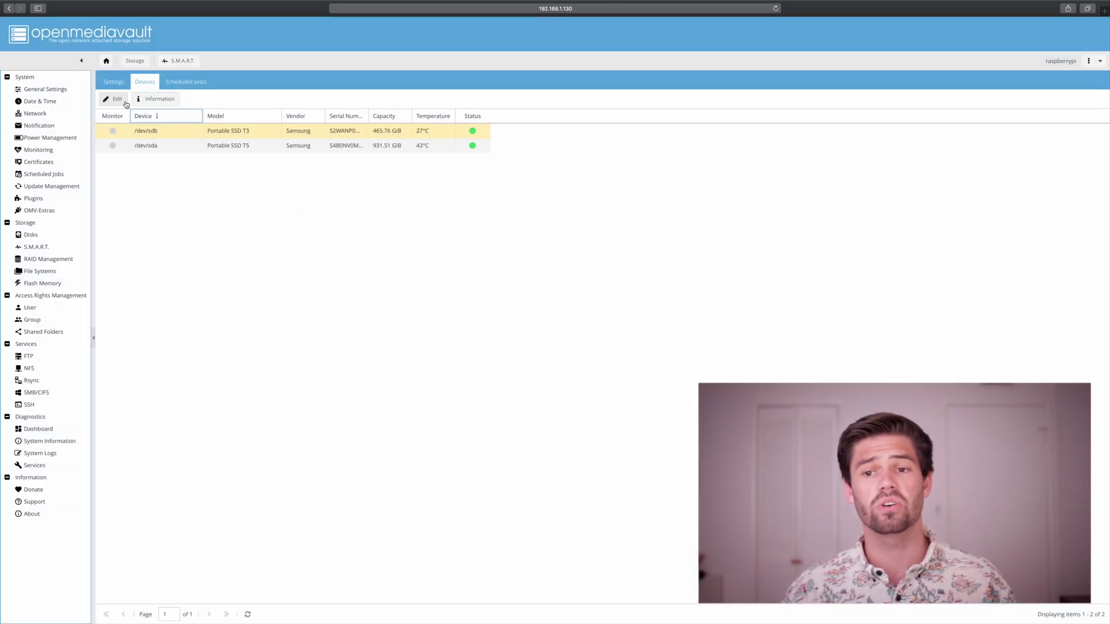
pyautogui.click(118, 100)
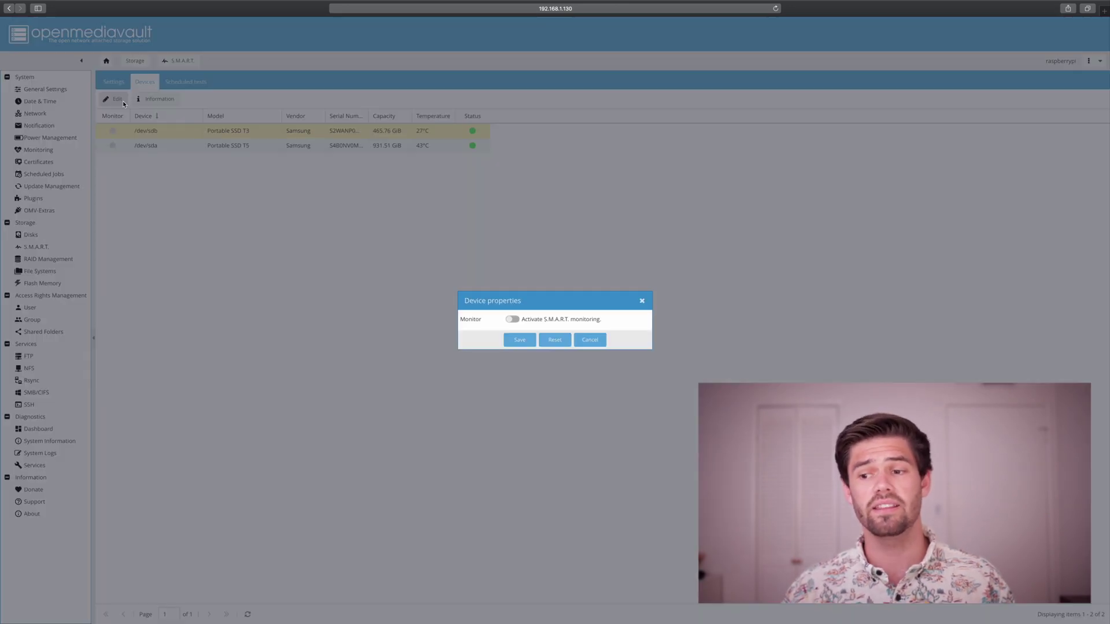
pyautogui.click(511, 319)
pyautogui.click(519, 339)
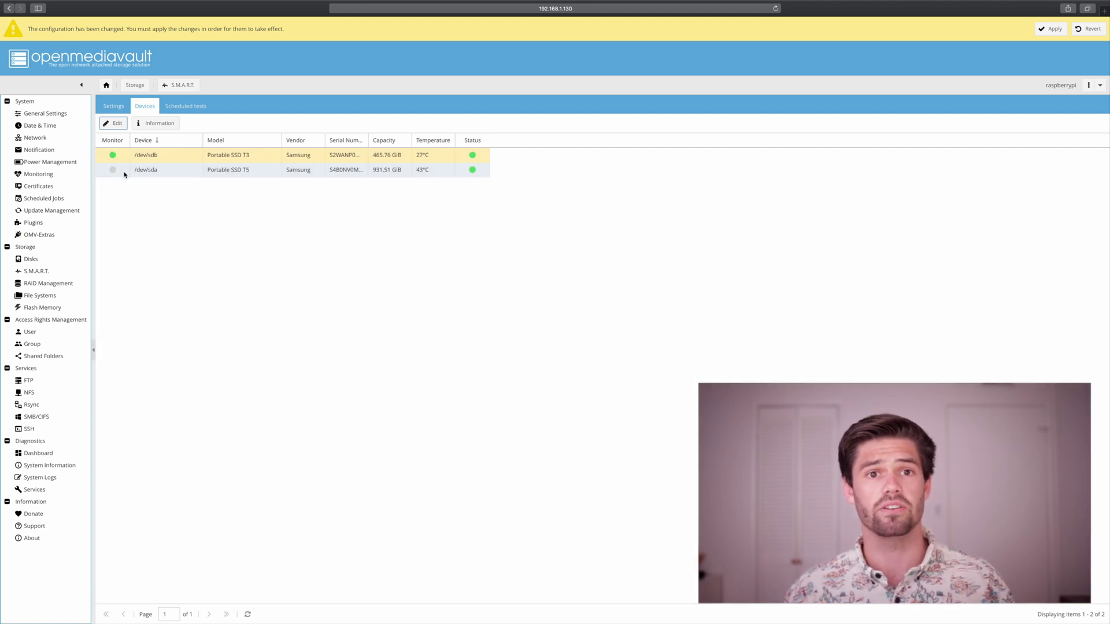
pyautogui.click(122, 173)
pyautogui.click(116, 125)
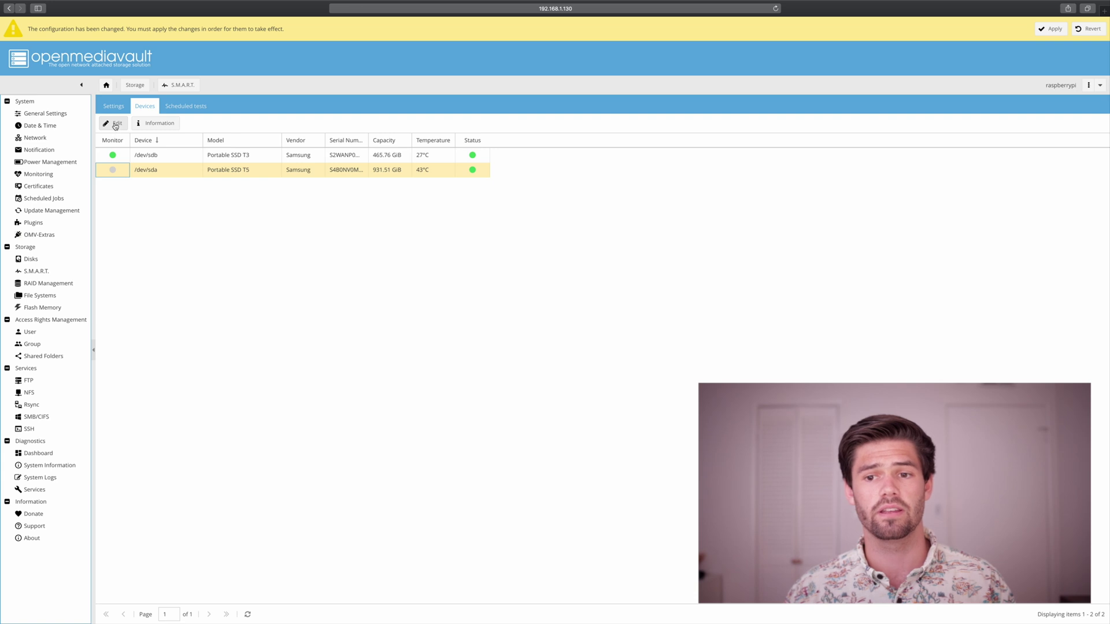
pyautogui.click(513, 320)
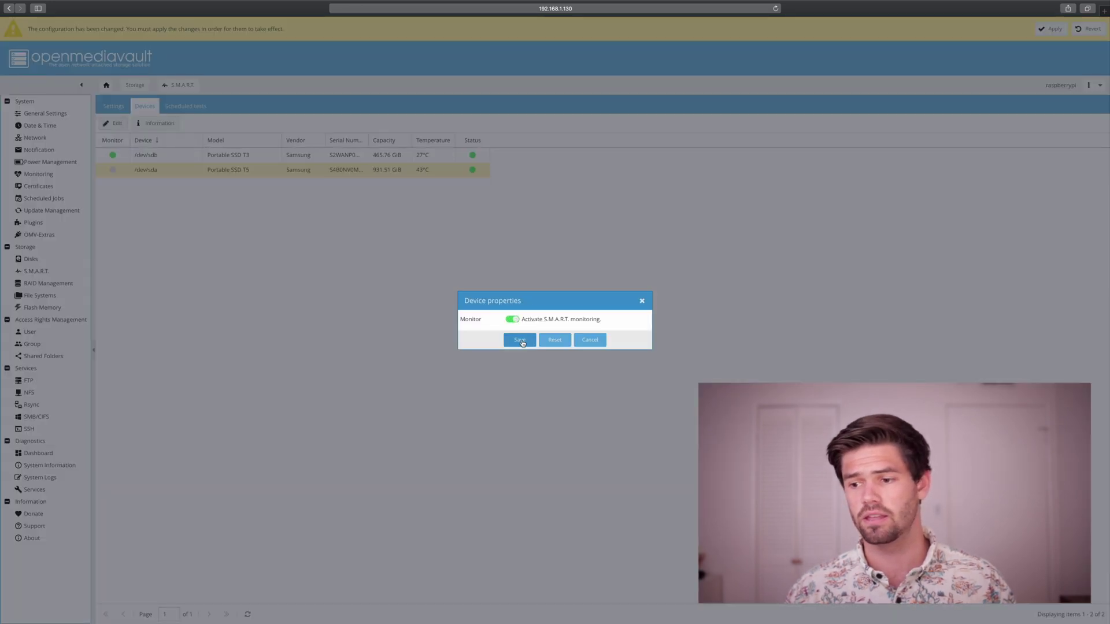
pyautogui.click(519, 339)
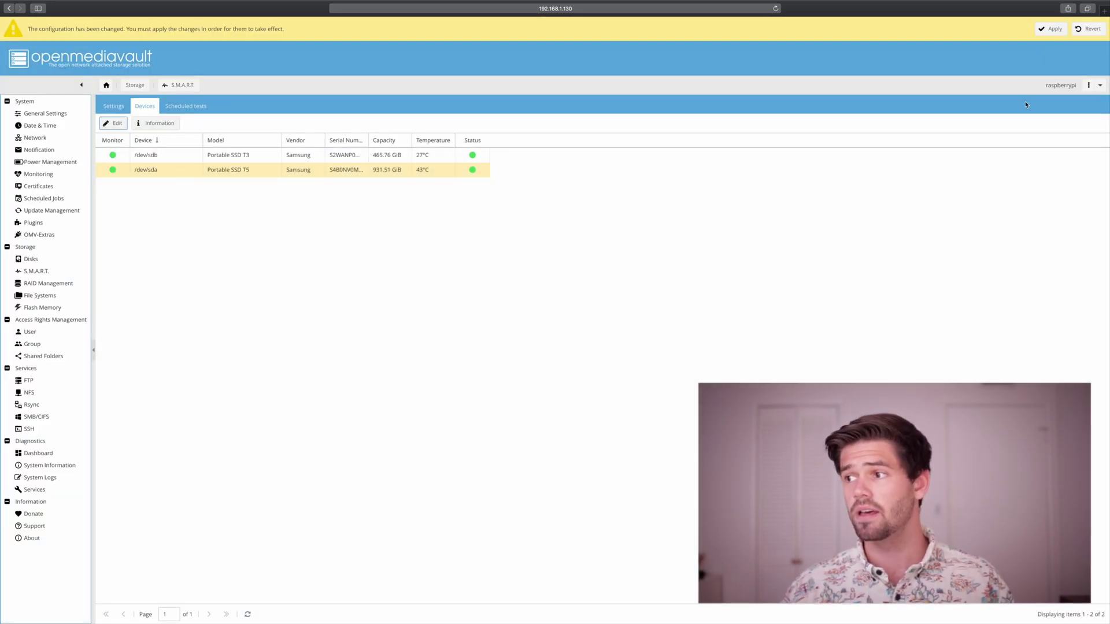
pyautogui.click(1039, 33)
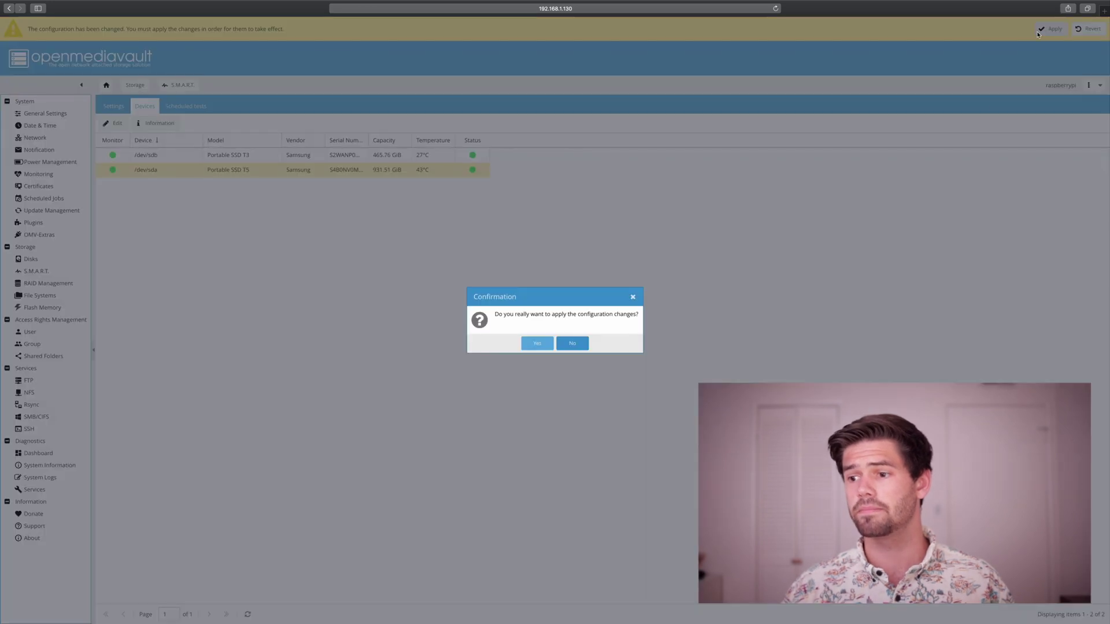
pyautogui.click(547, 346)
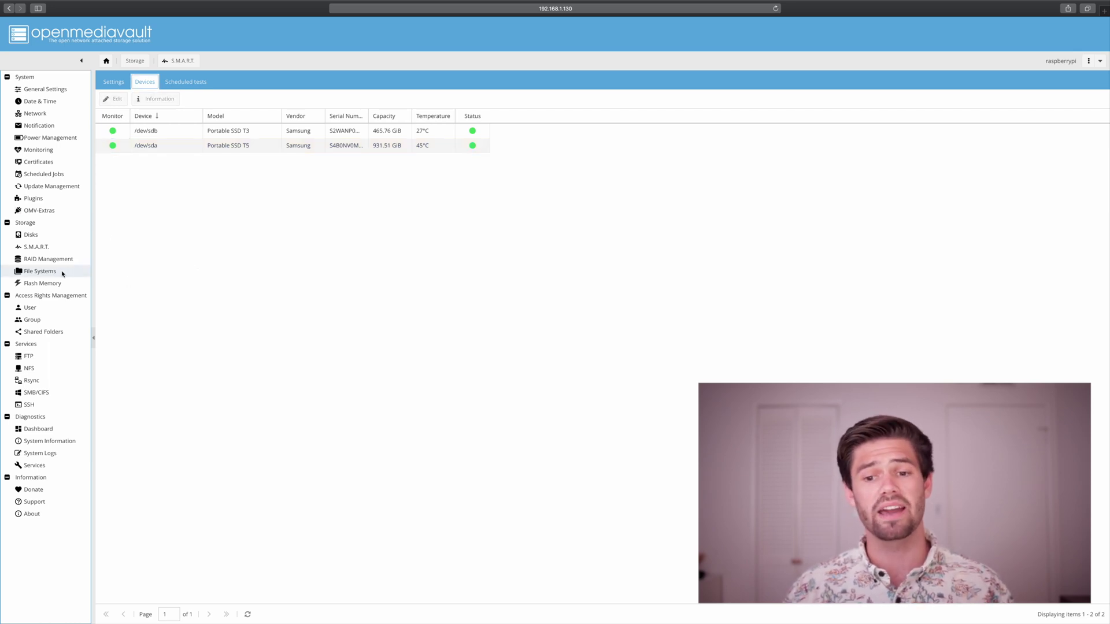
# Select the Big /dev/sda1 file system, then go to the User accounts list.
pyautogui.click(41, 275)
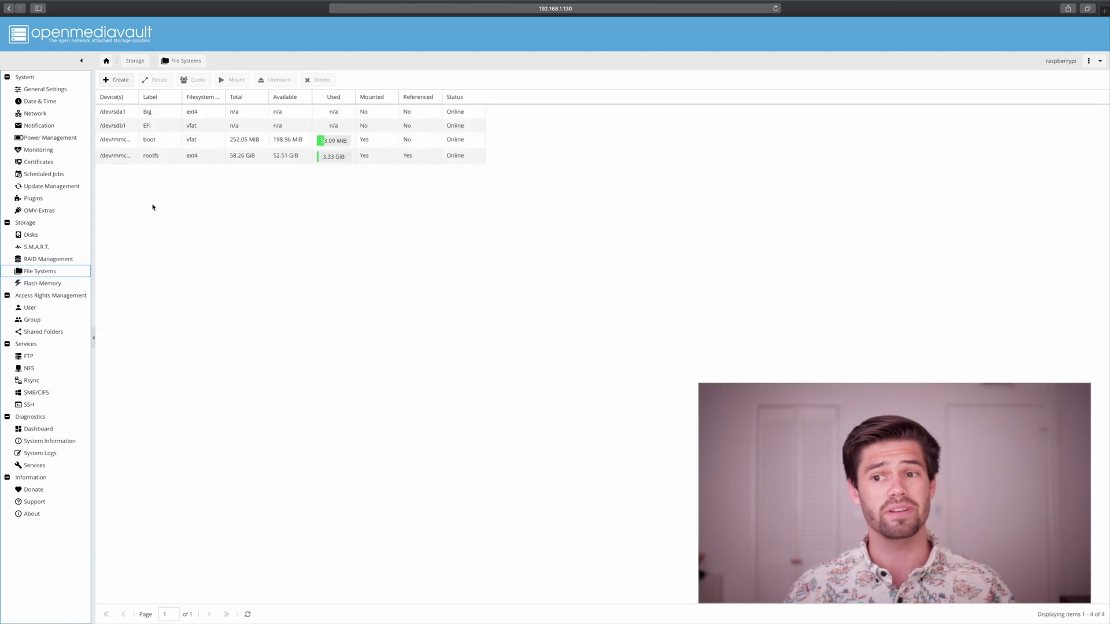
pyautogui.click(242, 114)
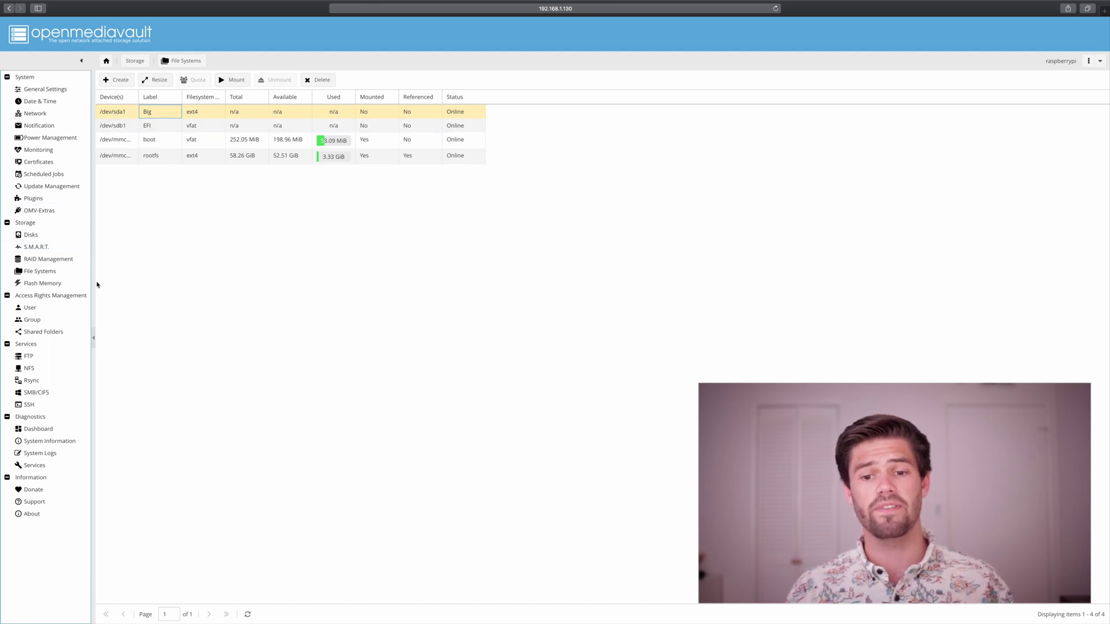
pyautogui.click(25, 309)
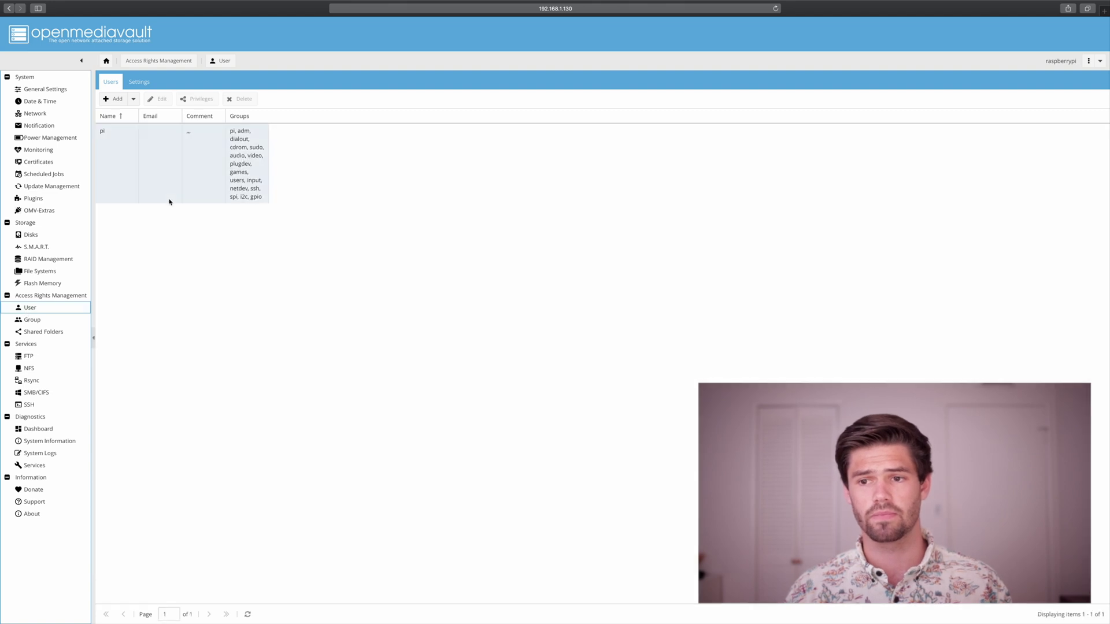
# Add a new user with a name and a confirmed password, declining Safari's suggestion, and save it.
pyautogui.click(118, 103)
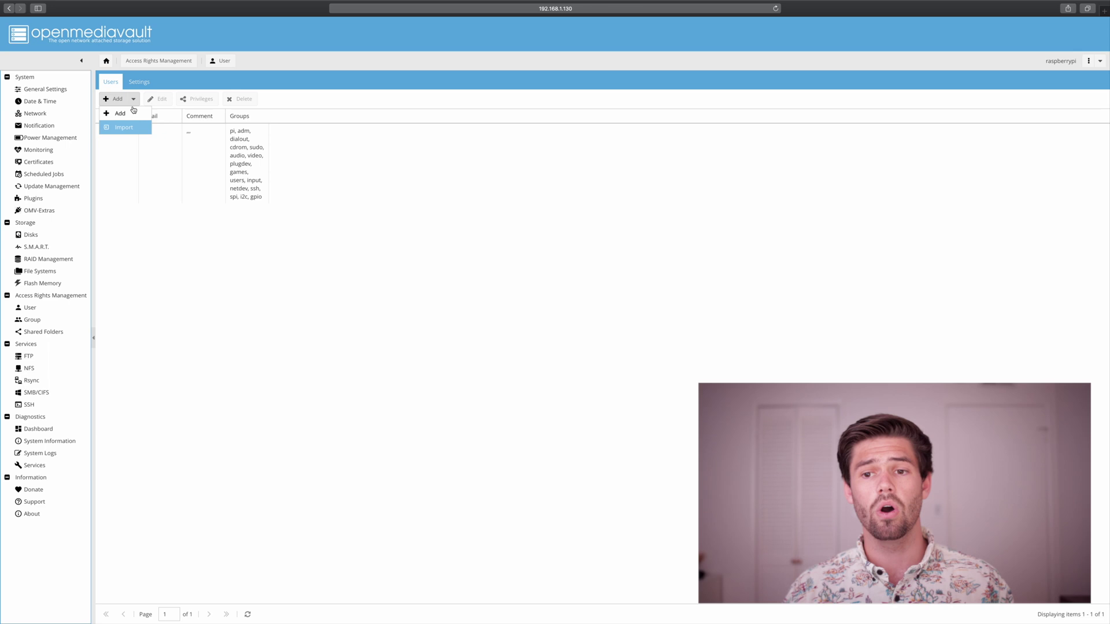
pyautogui.click(129, 114)
pyautogui.click(557, 269)
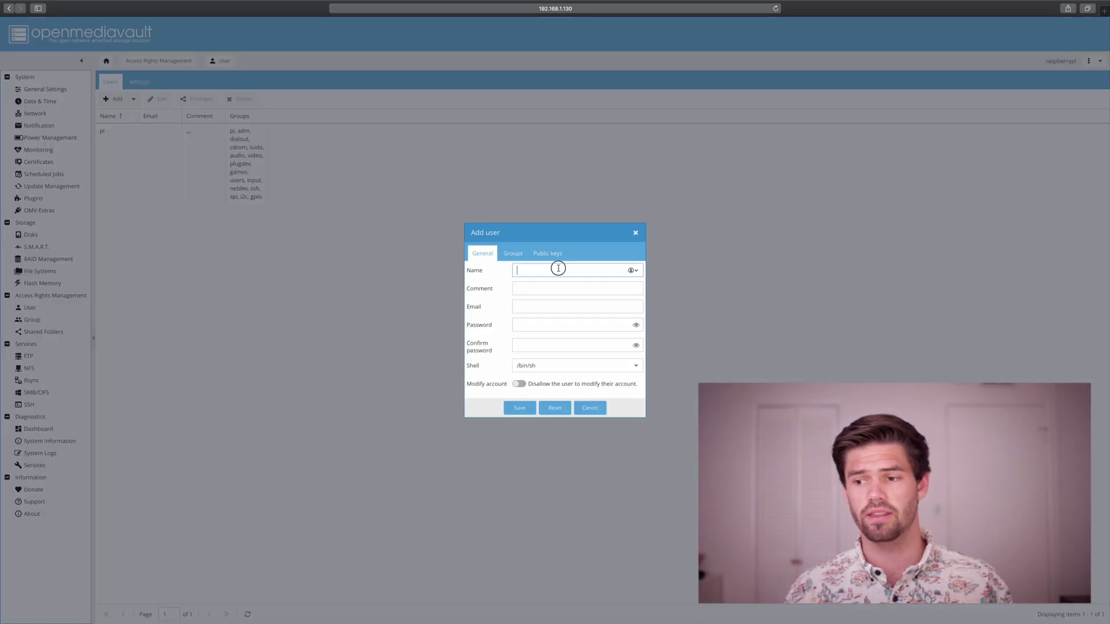
pyautogui.write('Wi')
pyautogui.press('Tab')
pyautogui.press('Tab')
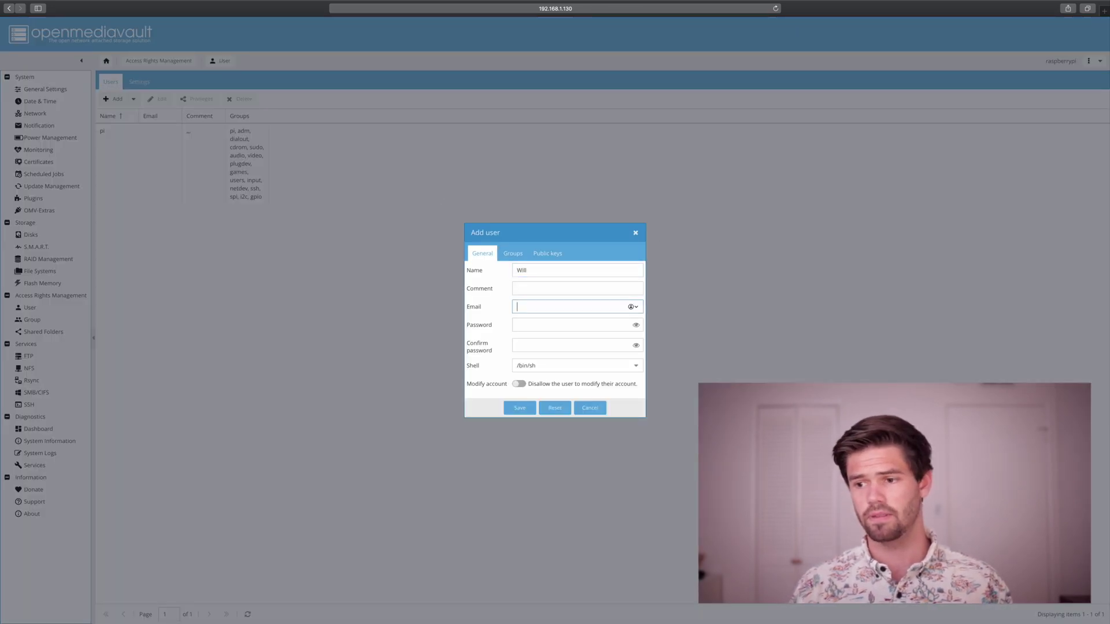
pyautogui.press('Tab')
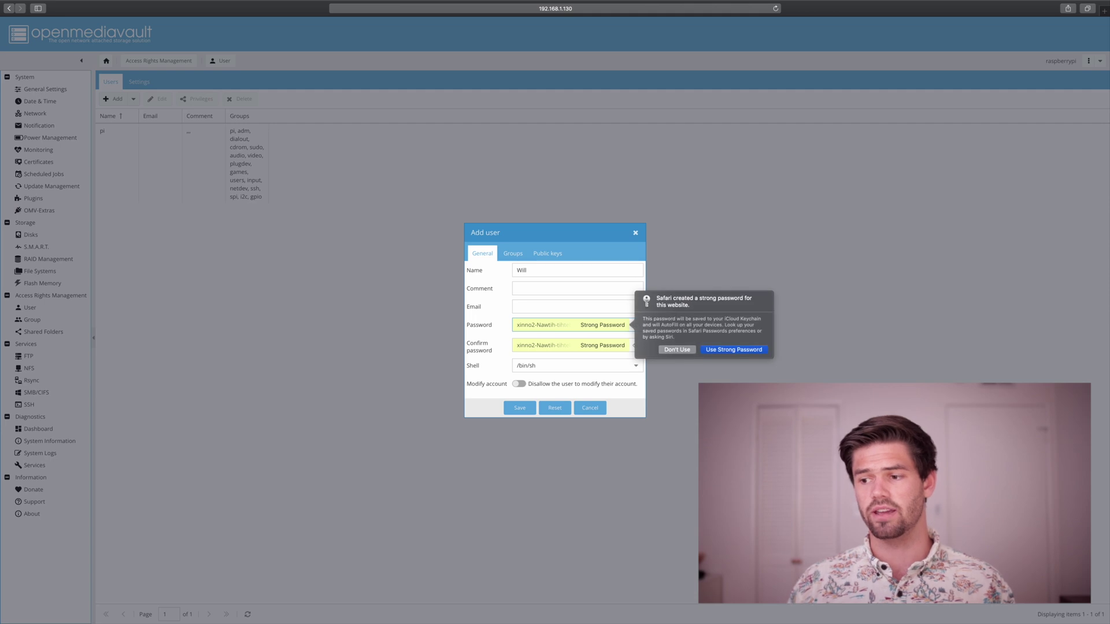
pyautogui.click(668, 350)
pyautogui.write('********')
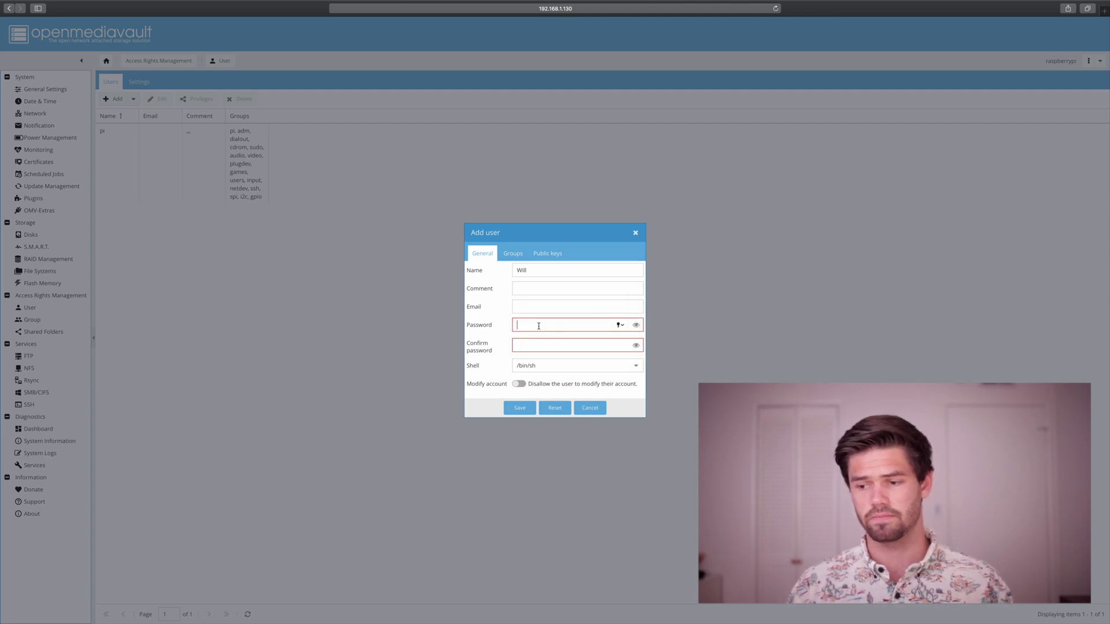
pyautogui.press('Tab')
pyautogui.write('********')
pyautogui.click(534, 408)
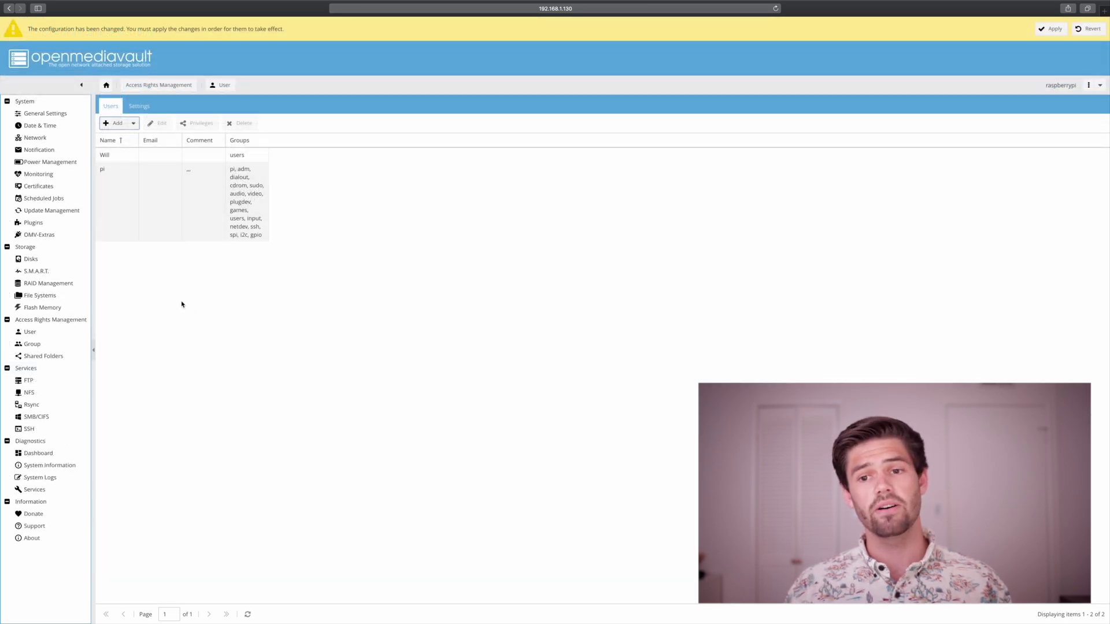
# Go to the SMB/CIFS Shares list and begin adding a new share.
pyautogui.click(41, 418)
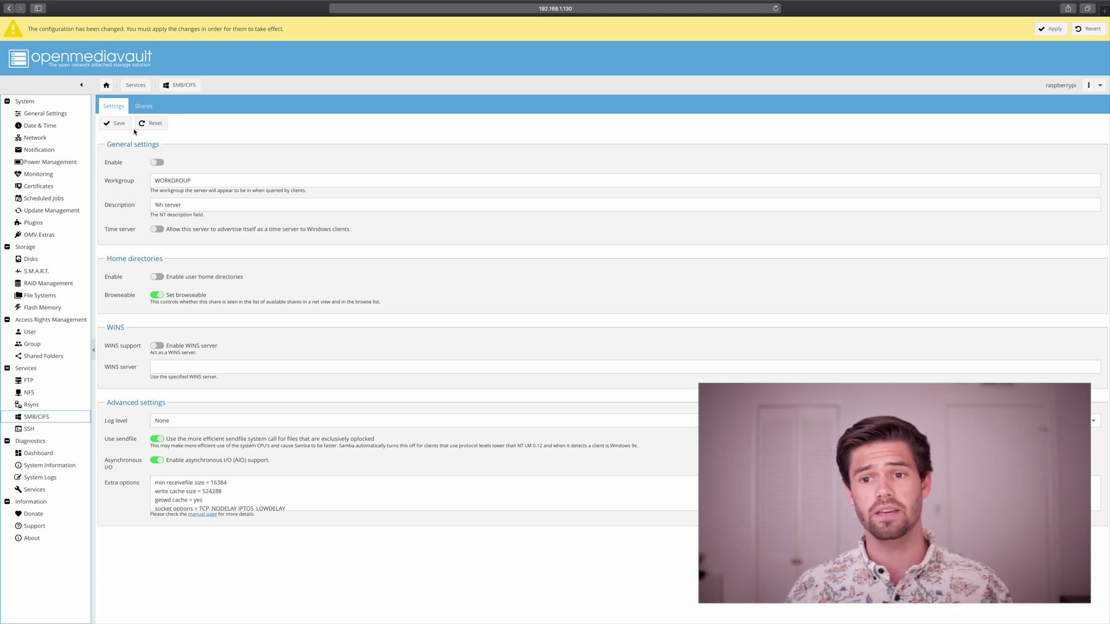
pyautogui.click(144, 106)
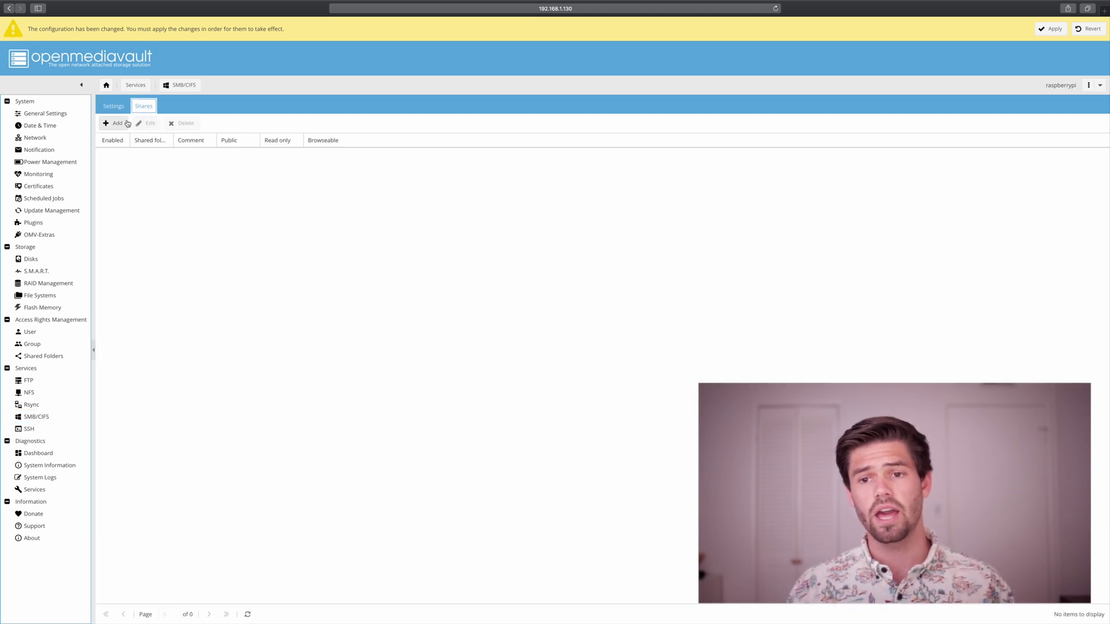
pyautogui.click(125, 123)
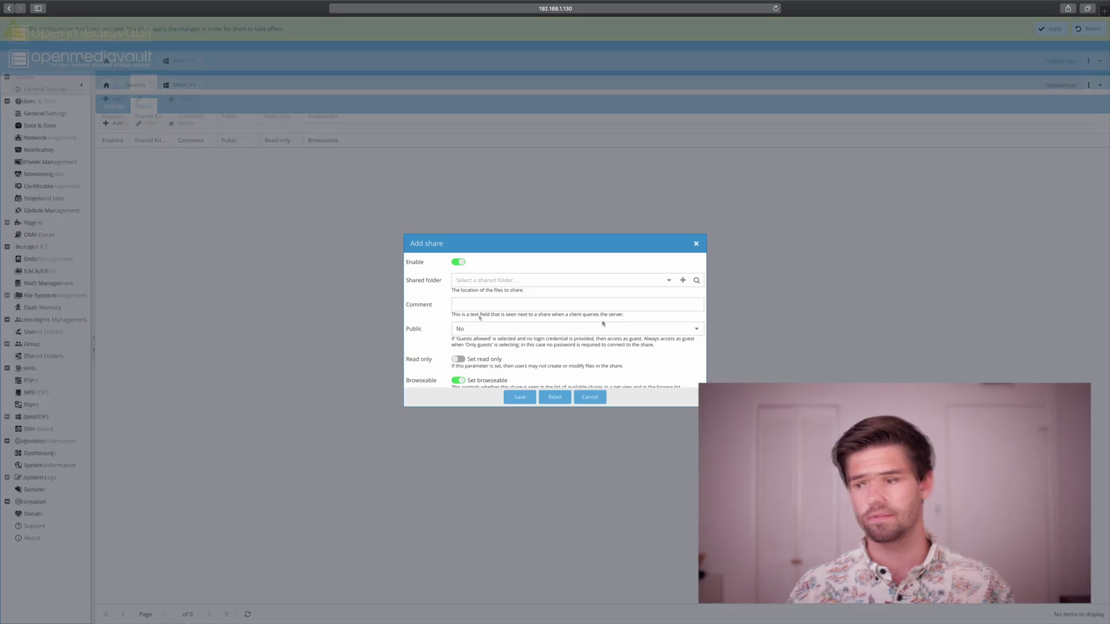
# Create shared folder 'big' on the Big drive with default permissions and save it.
pyautogui.click(684, 282)
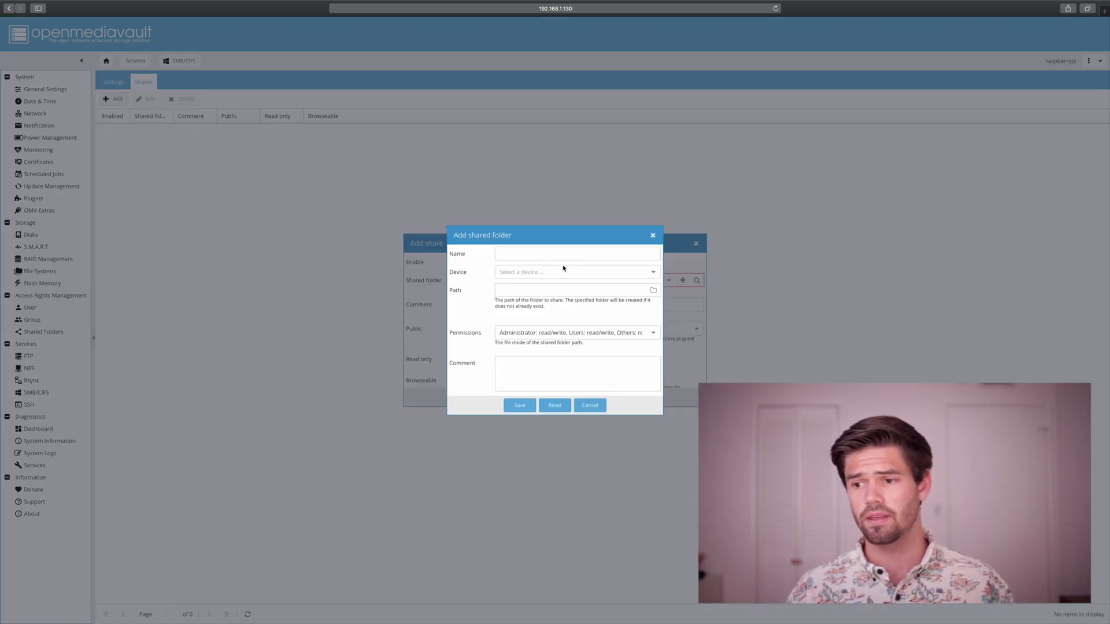
pyautogui.click(559, 257)
pyautogui.write('big')
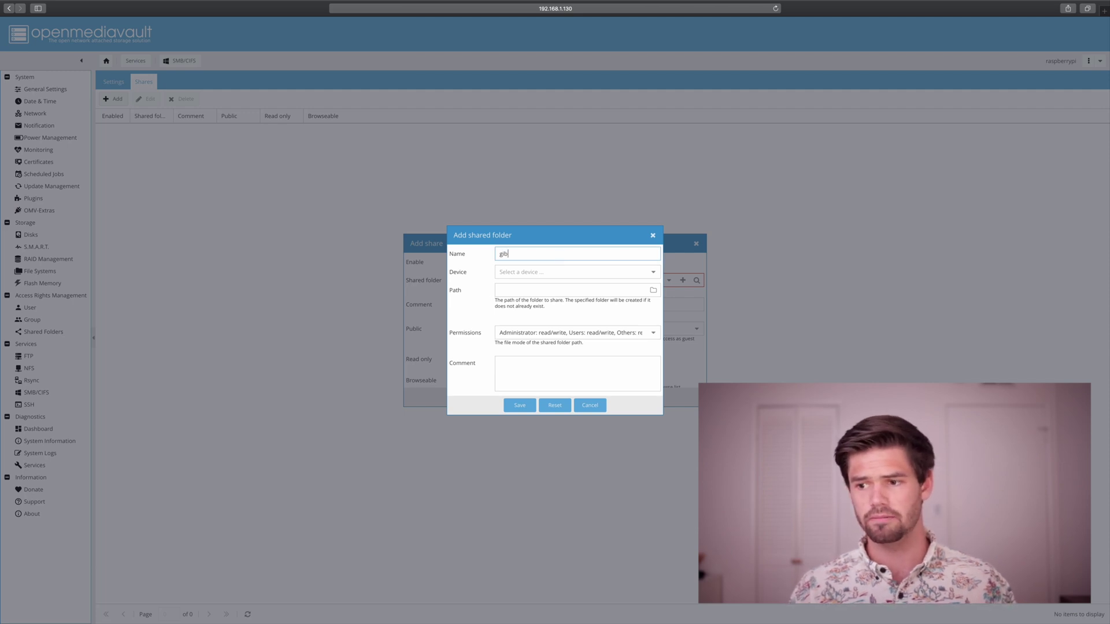
pyautogui.click(560, 272)
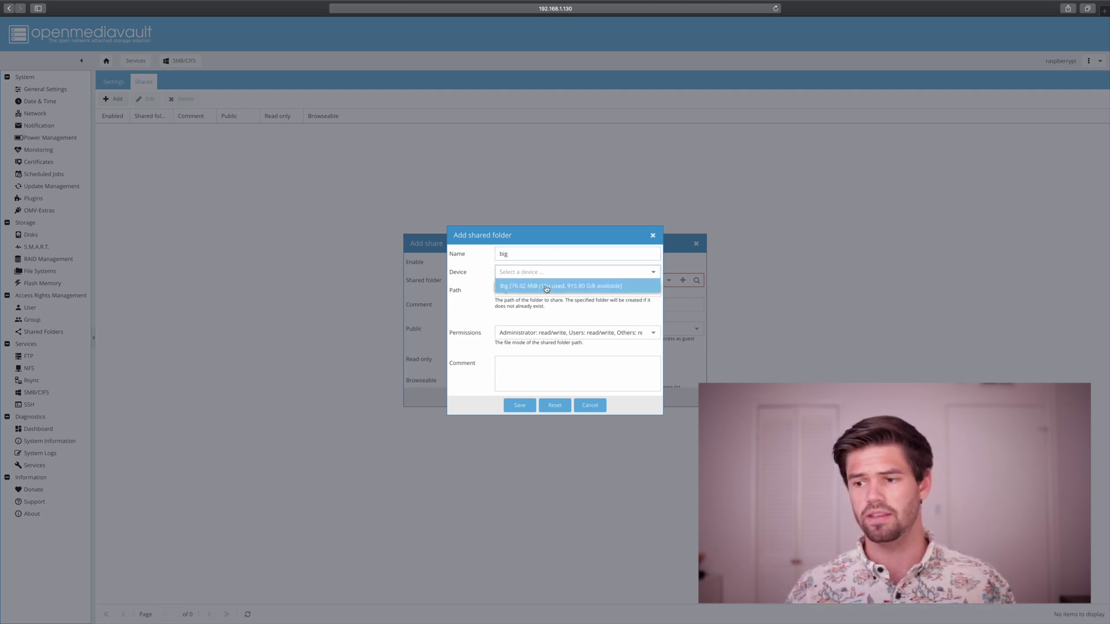
pyautogui.click(546, 286)
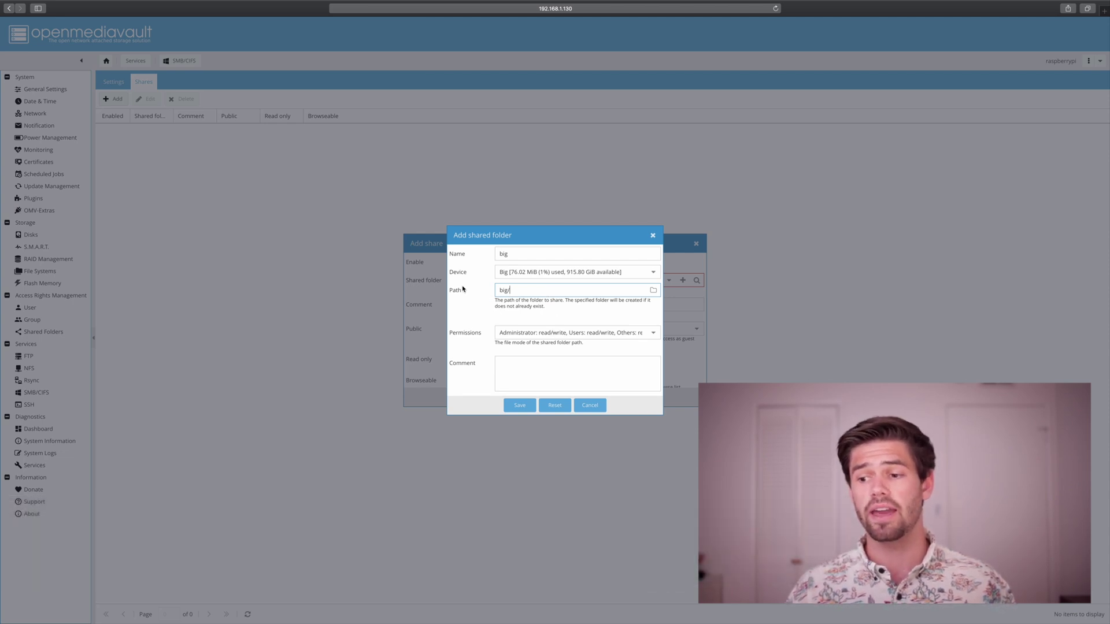
pyautogui.click(555, 334)
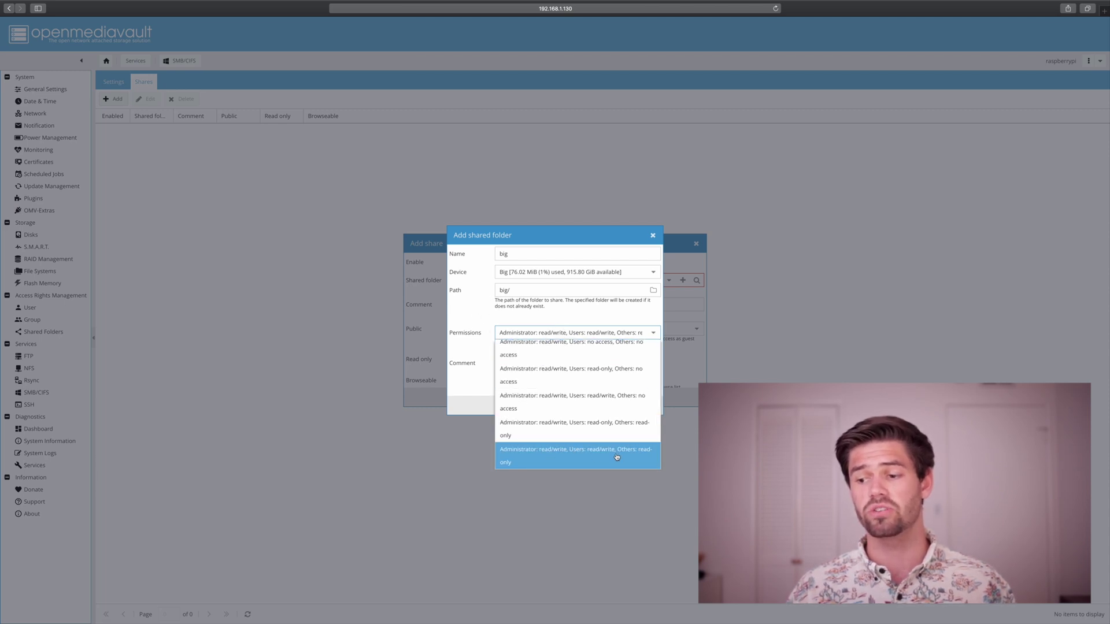
pyautogui.click(479, 328)
pyautogui.click(533, 409)
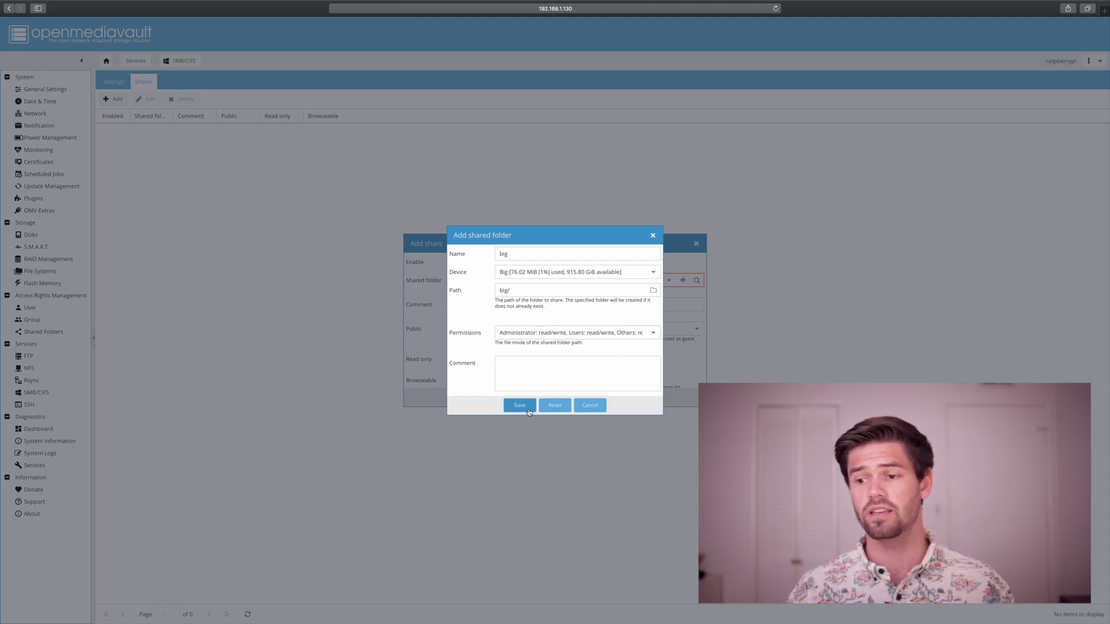
pyautogui.scroll(-2, 490, 335)
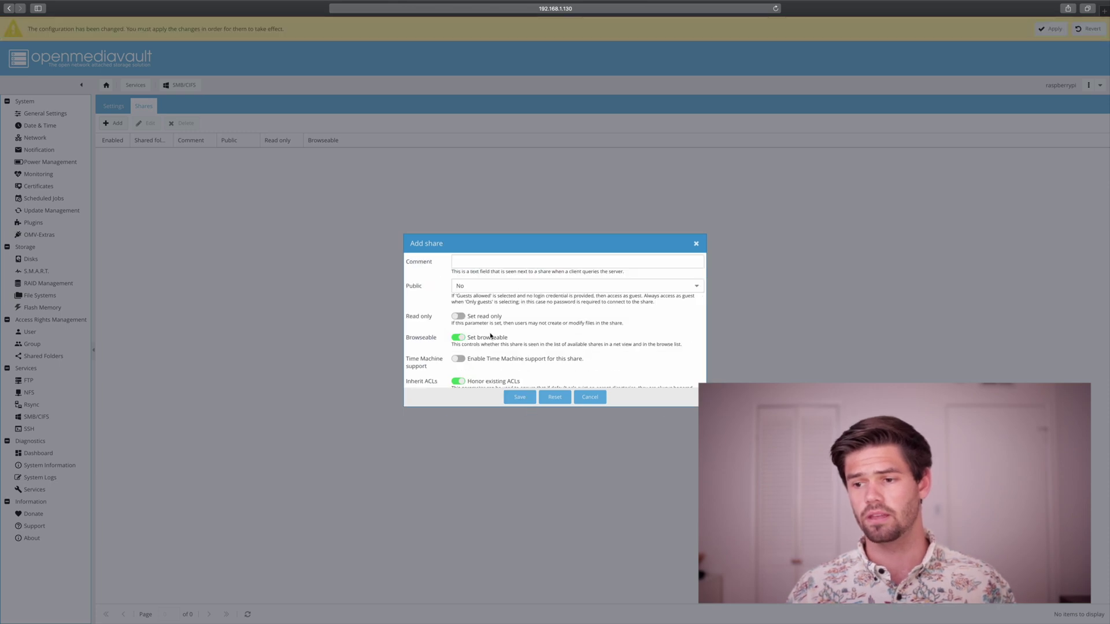
# Turn on the share's recycle bin, enter 29 in its days field, and save the big share.
pyautogui.scroll(-4, 490, 335)
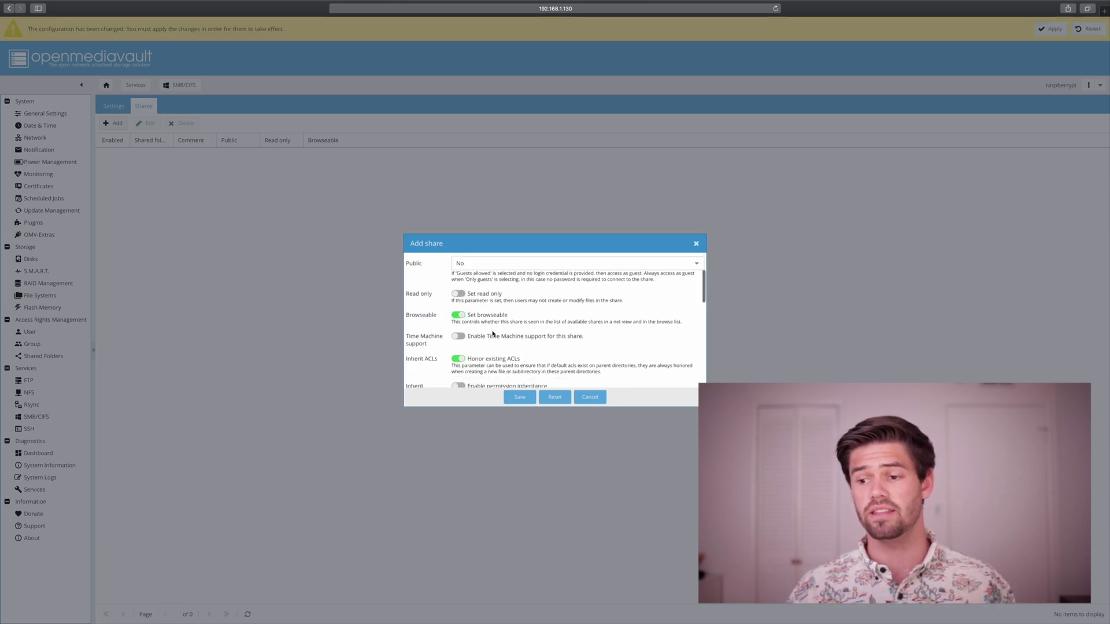
pyautogui.scroll(-1, 492, 333)
pyautogui.click(458, 352)
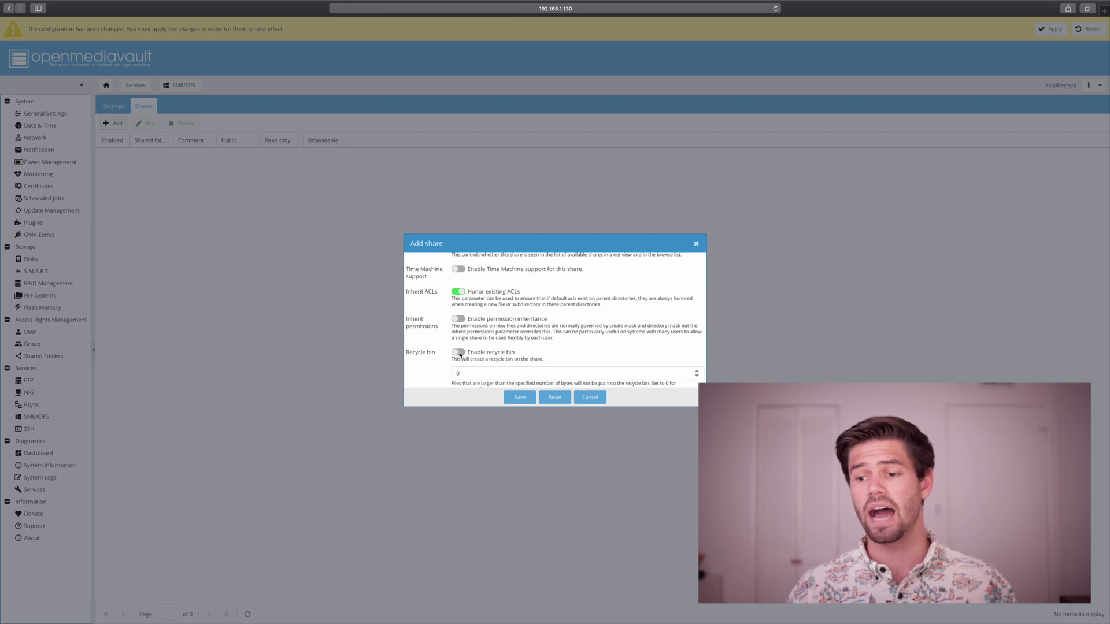
pyautogui.scroll(-1, 494, 343)
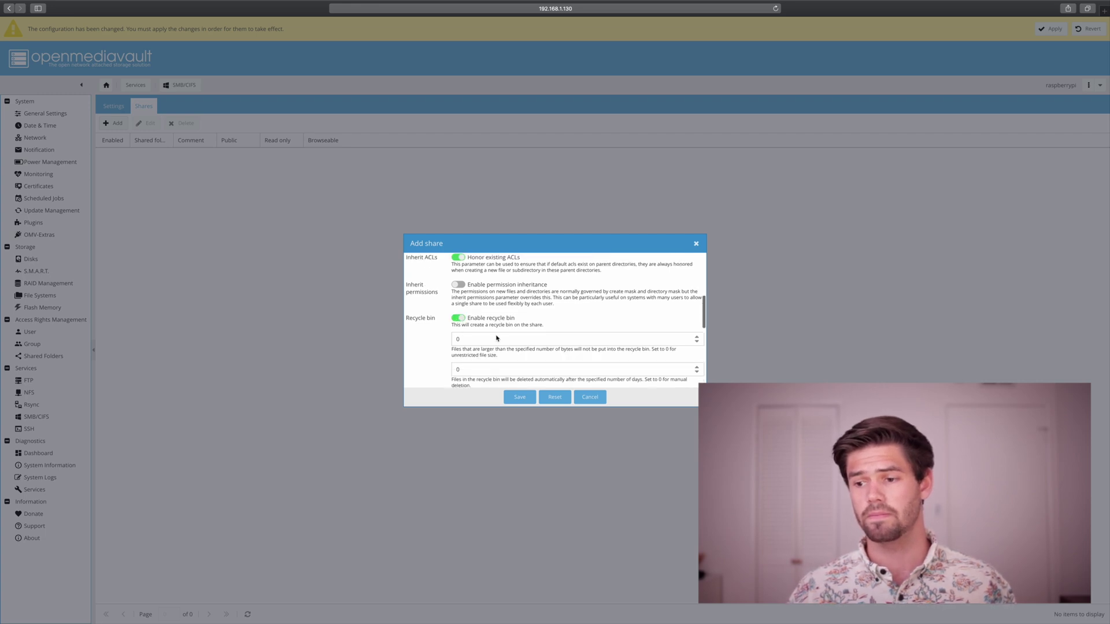
pyautogui.click(491, 352)
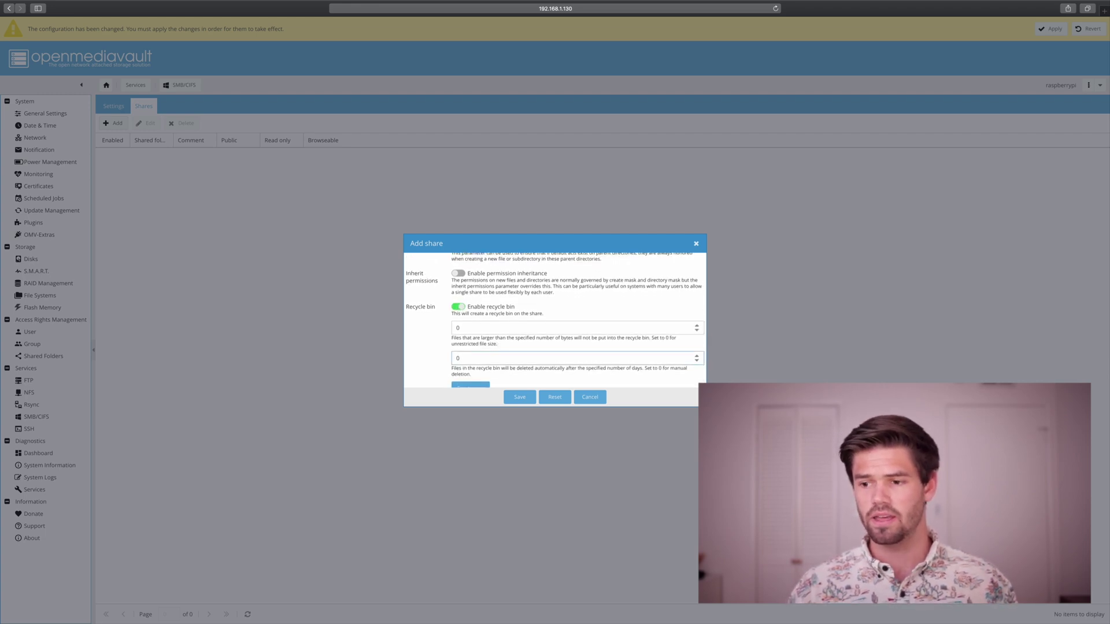
pyautogui.press('BackSpace')
pyautogui.write('29')
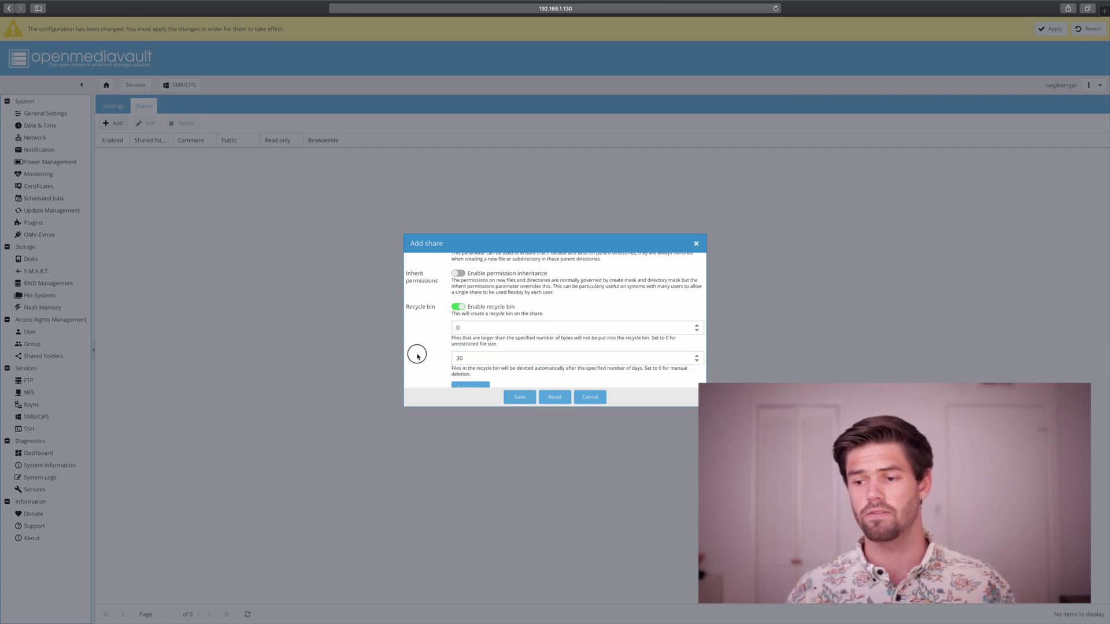
pyautogui.scroll(-2, 416, 353)
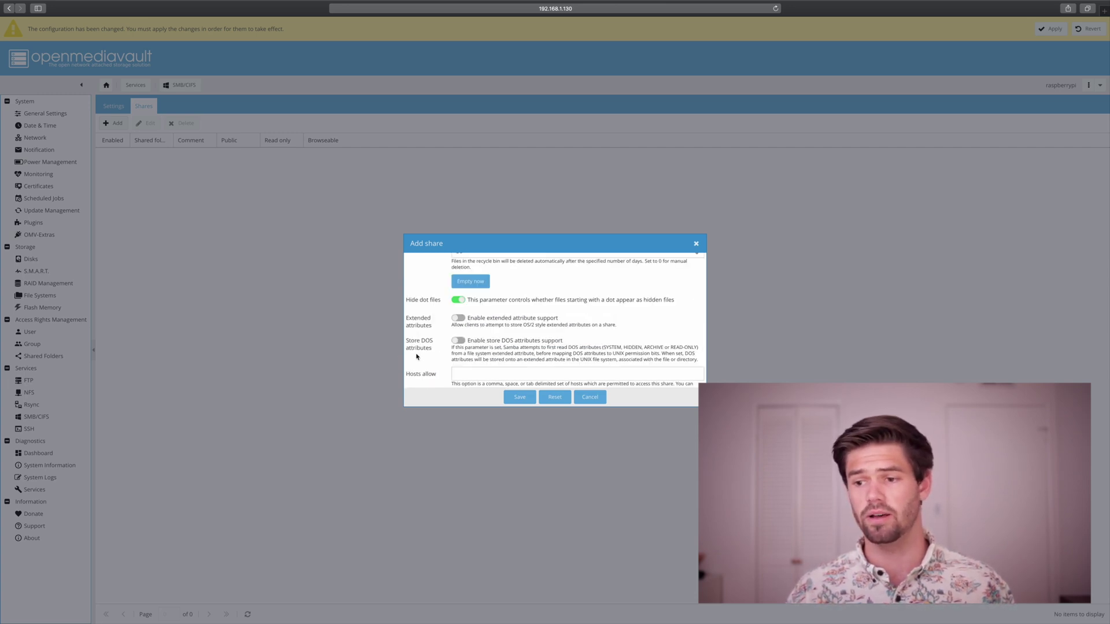
pyautogui.scroll(-3, 425, 355)
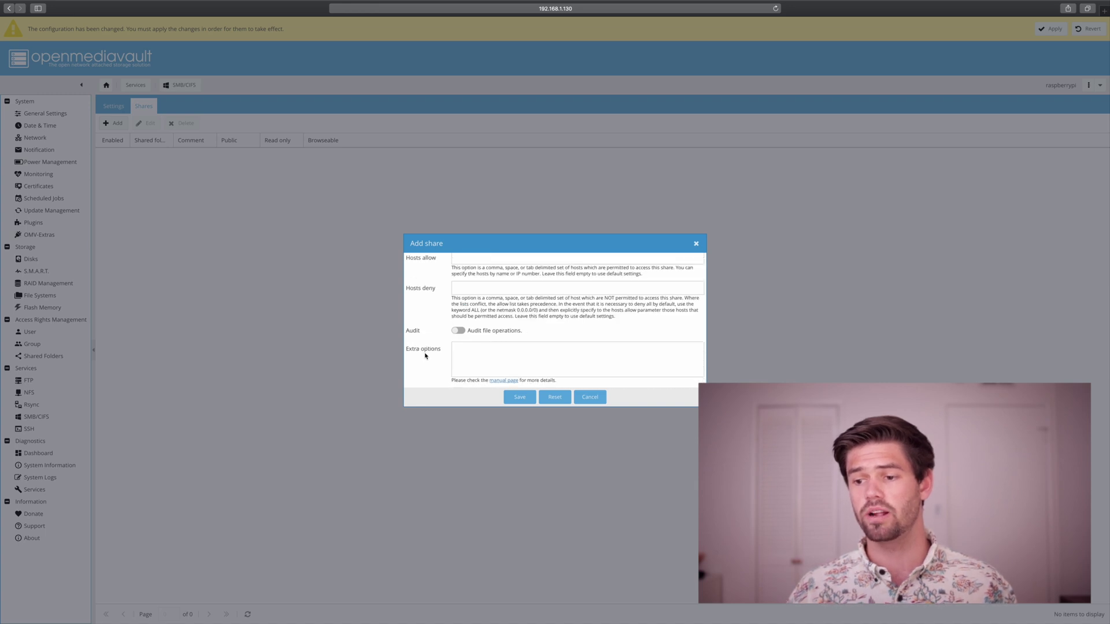
pyautogui.click(520, 400)
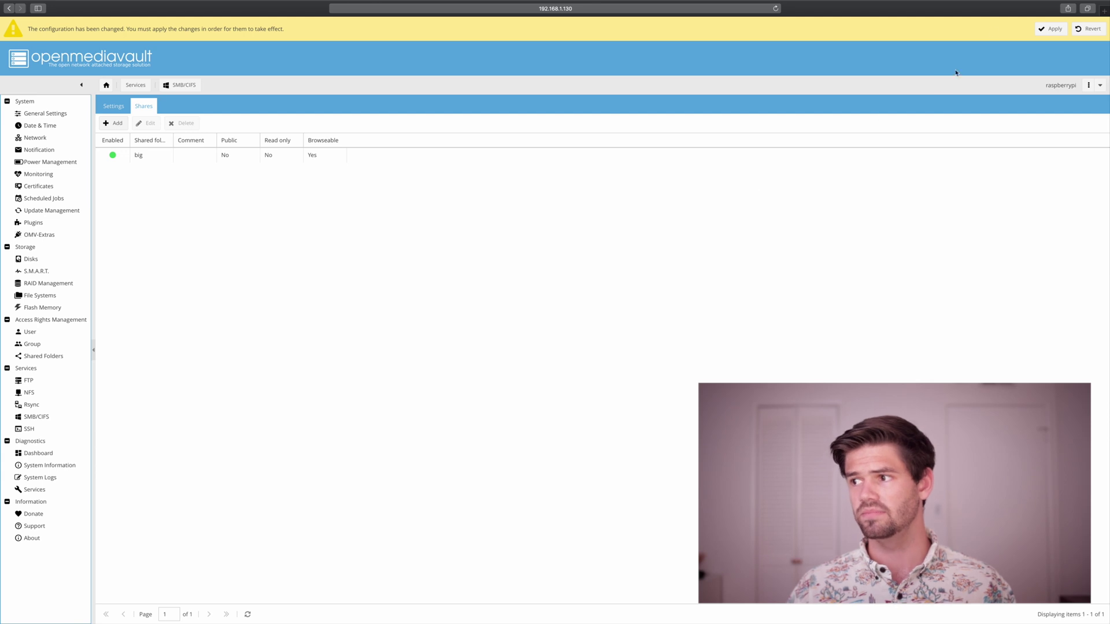
# Confirm applying the pending configuration, then switch SMB/CIFS Enable on under Settings and save.
pyautogui.click(1051, 28)
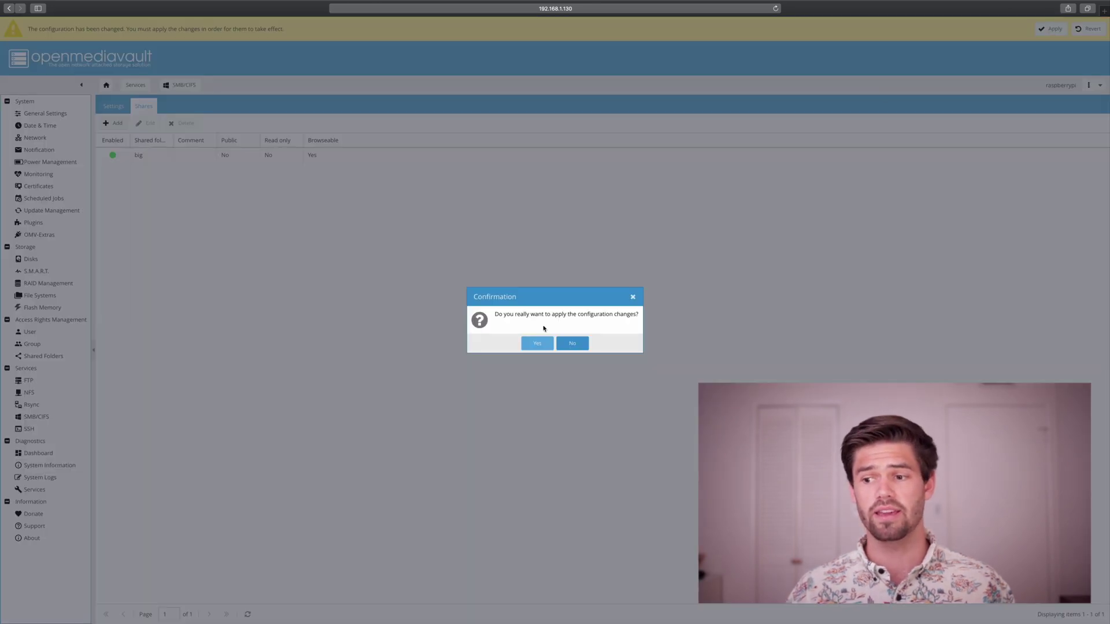
pyautogui.click(537, 343)
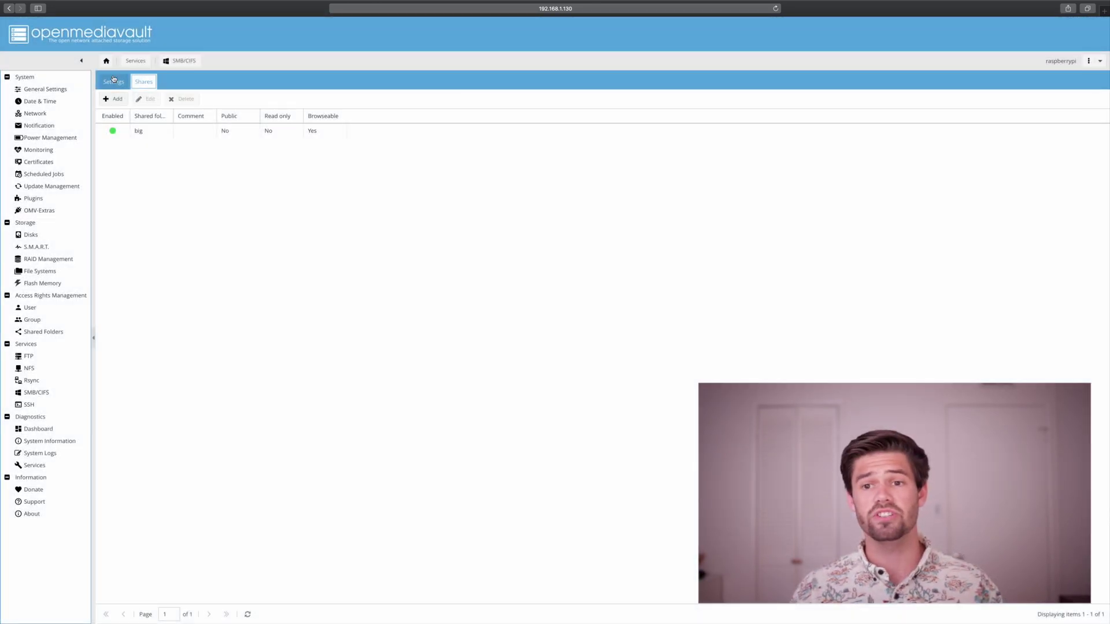
pyautogui.click(114, 80)
pyautogui.click(158, 138)
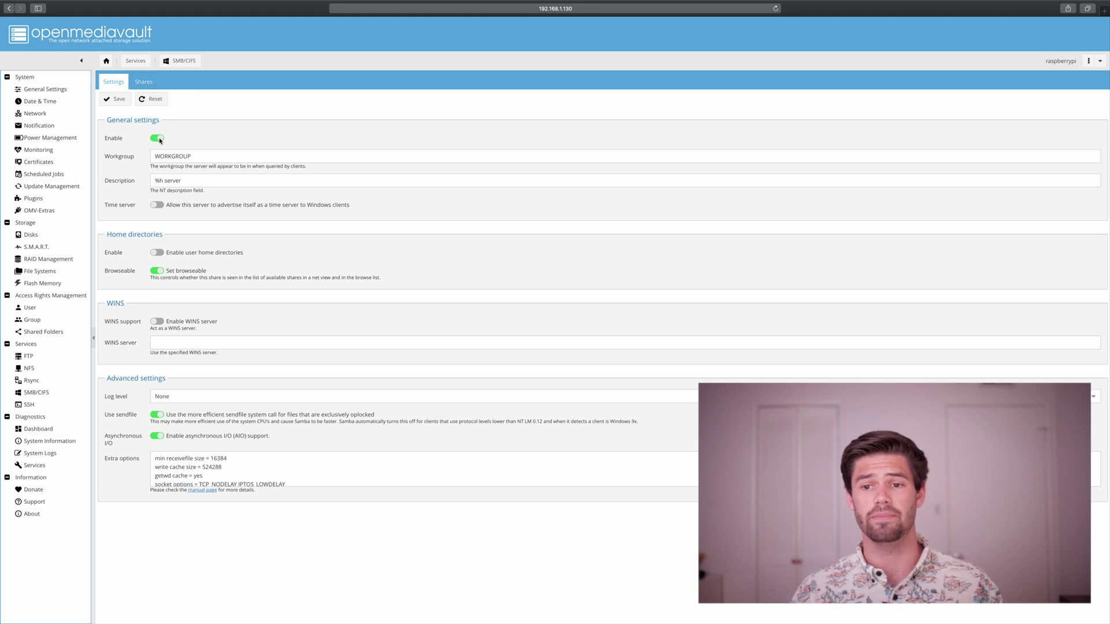
pyautogui.click(113, 100)
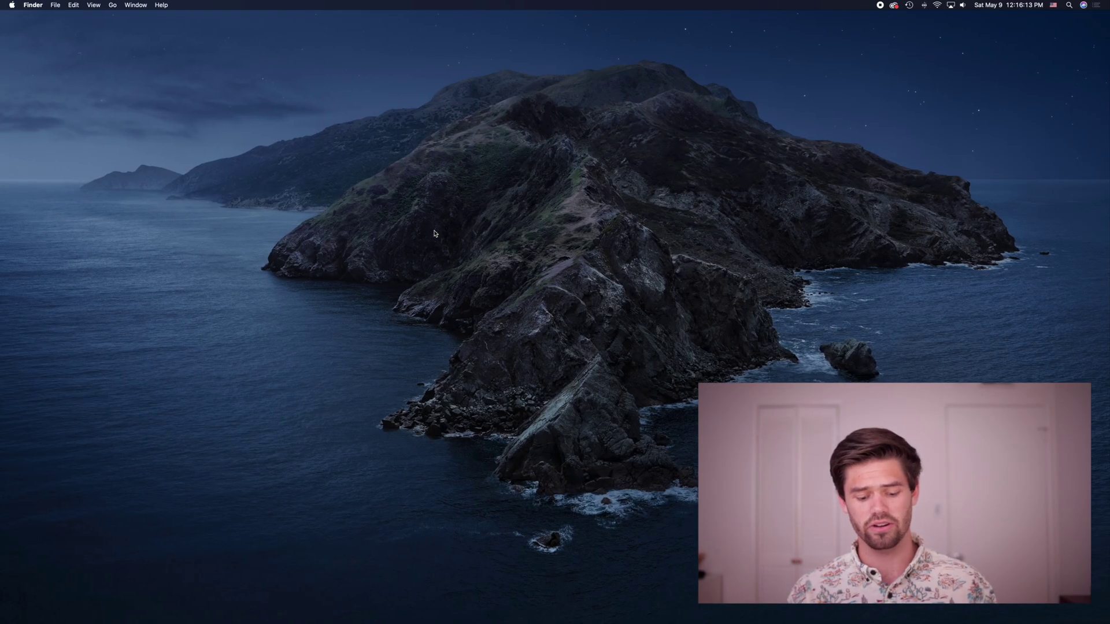
# Connect Finder to smb://192.168.1.130 to open the big share, close it, and return to the browser.
pyautogui.press('super+k')
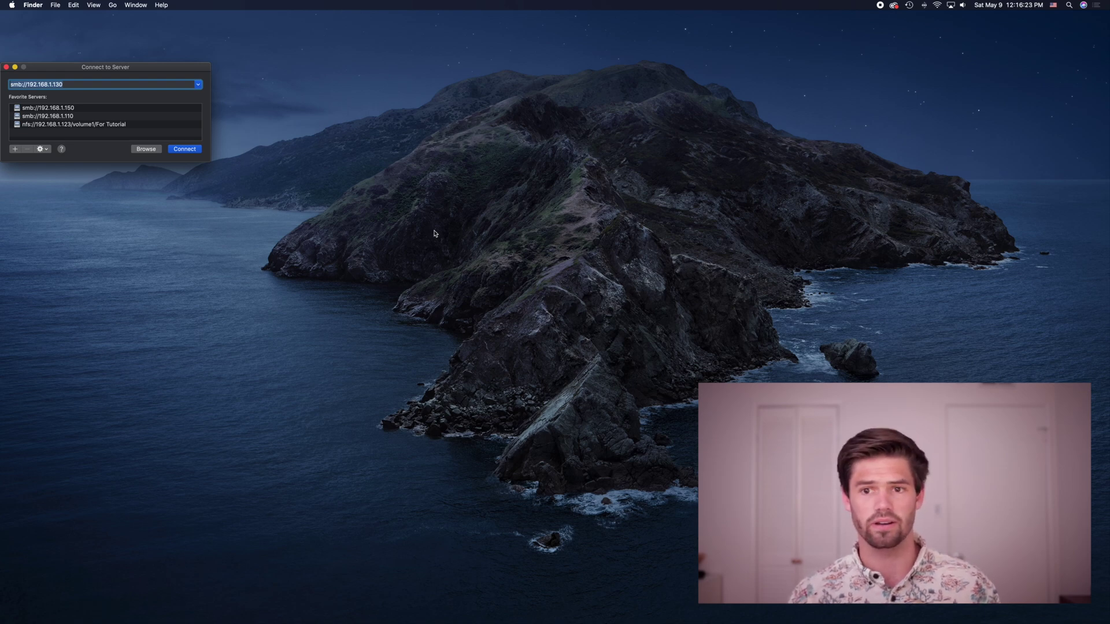
pyautogui.press('Return')
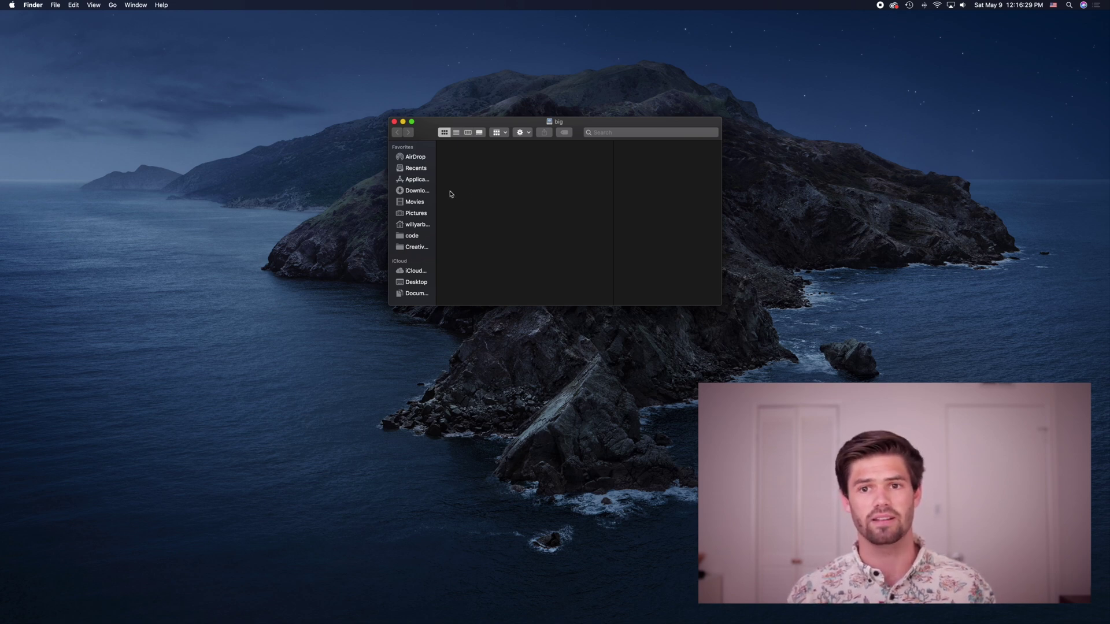
pyautogui.press('super+w')
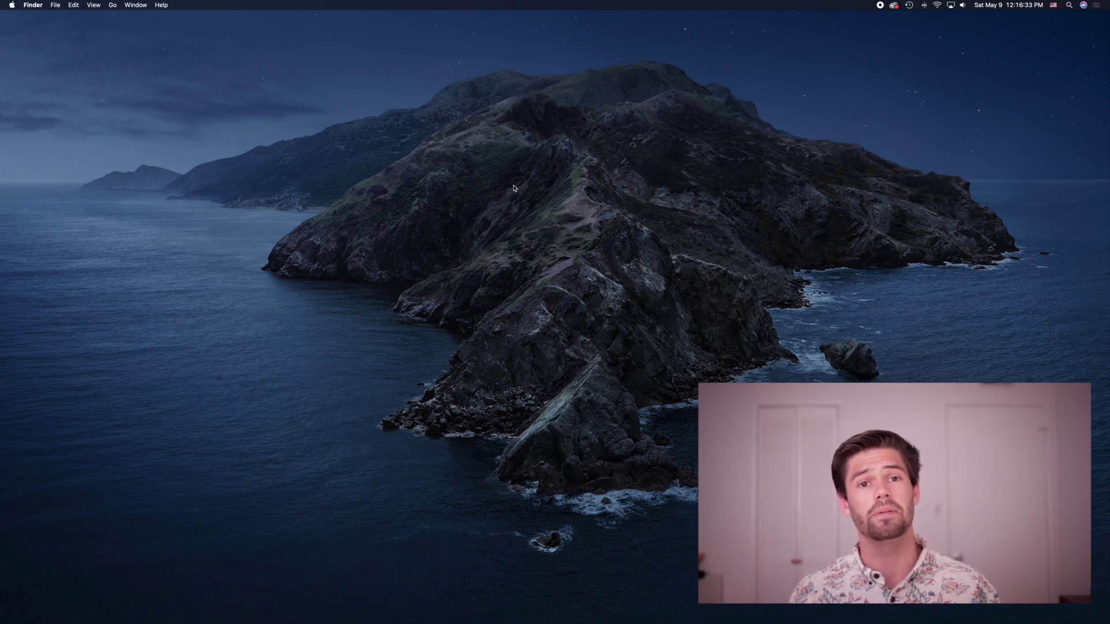
pyautogui.hotkey('ctrl', 'Right')
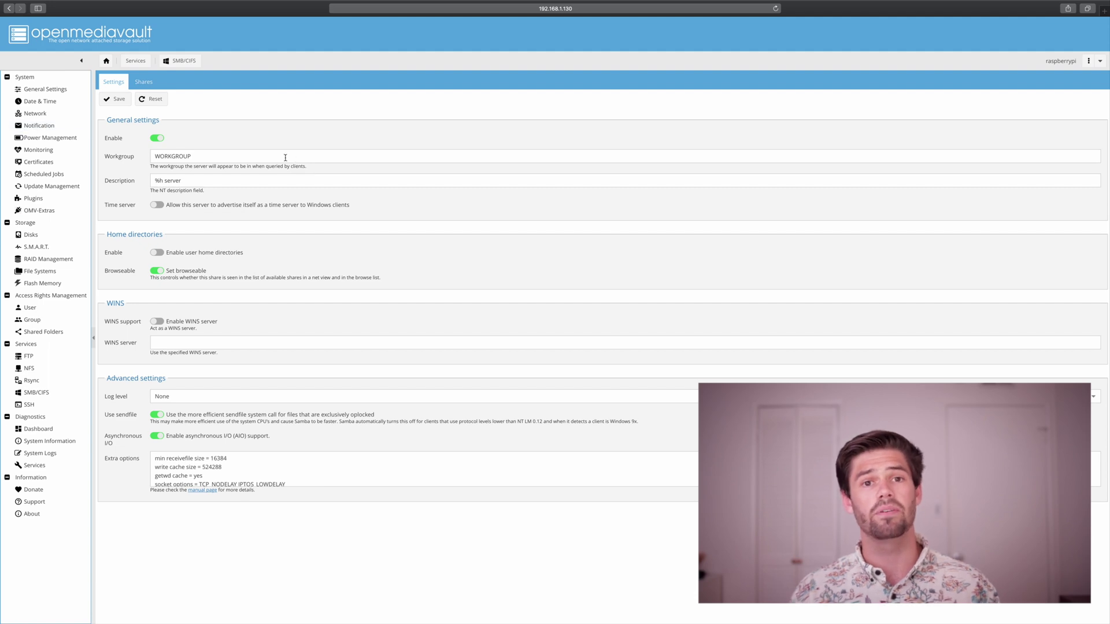
# Open System > Notification in the openmediavault sidebar.
pyautogui.click(31, 124)
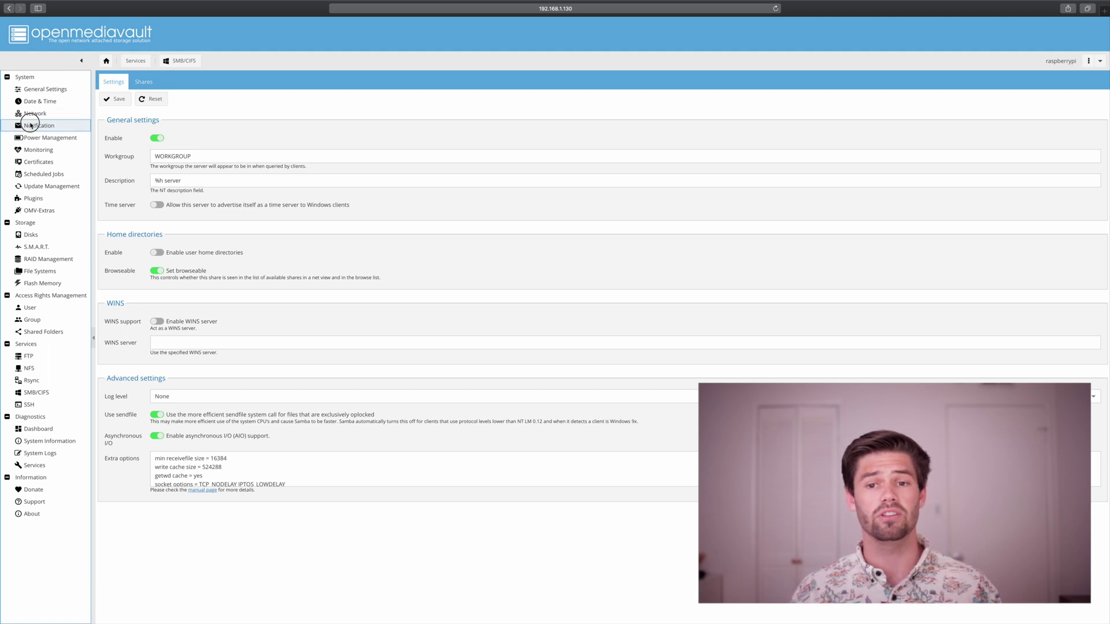